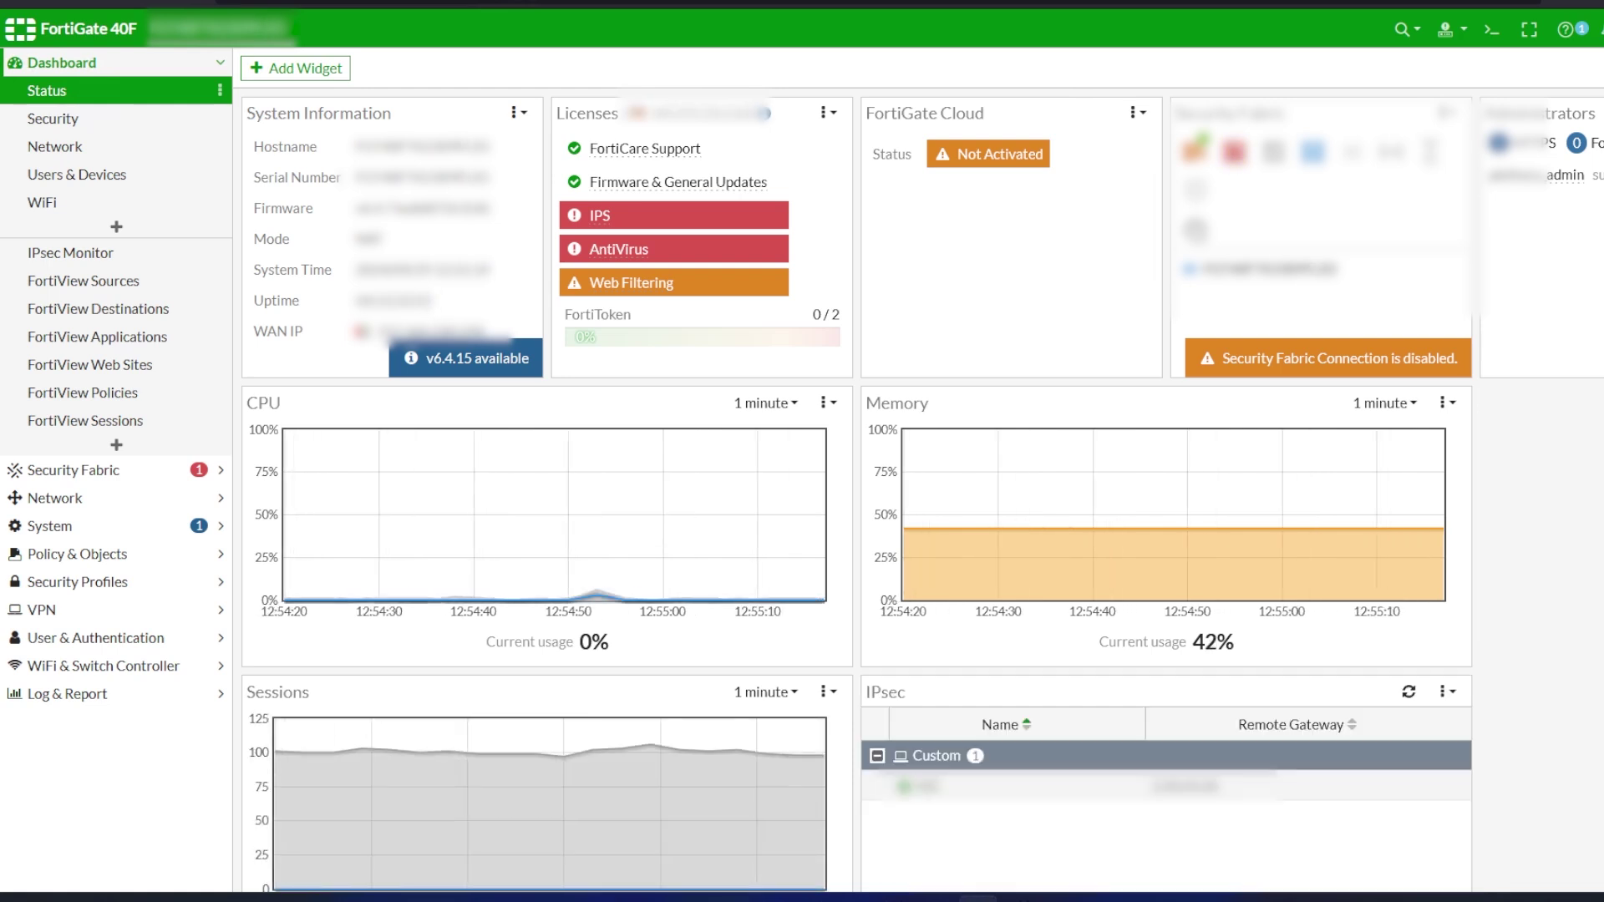
Step: Check the network interfaces list, then bring up the DNS settings page
mouse_move(171, 3)
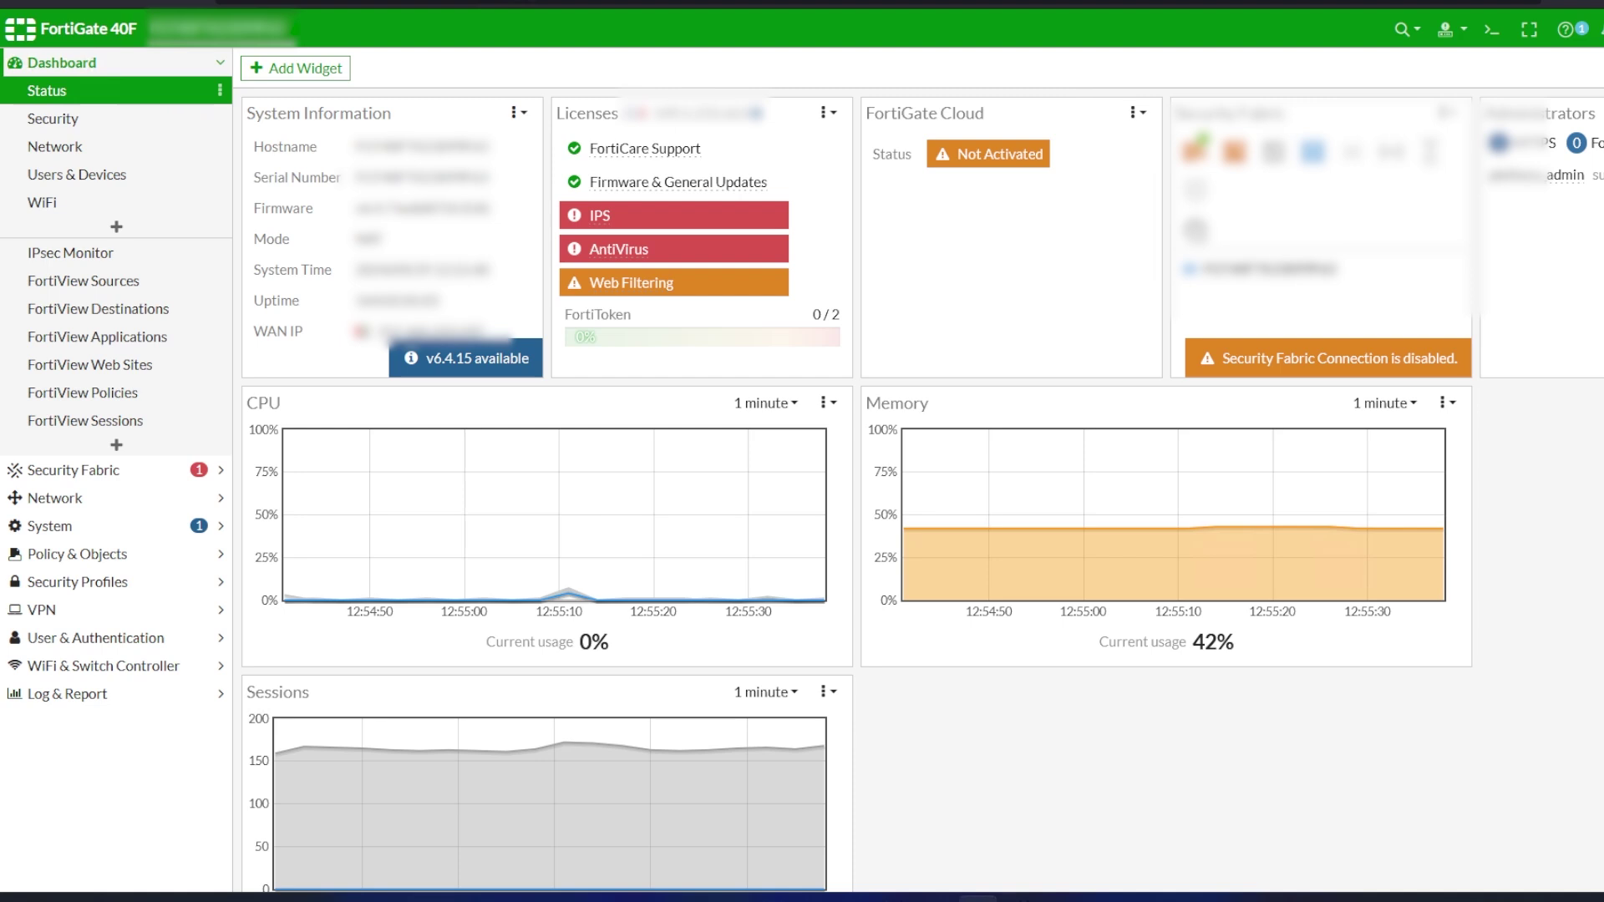
click(104, 501)
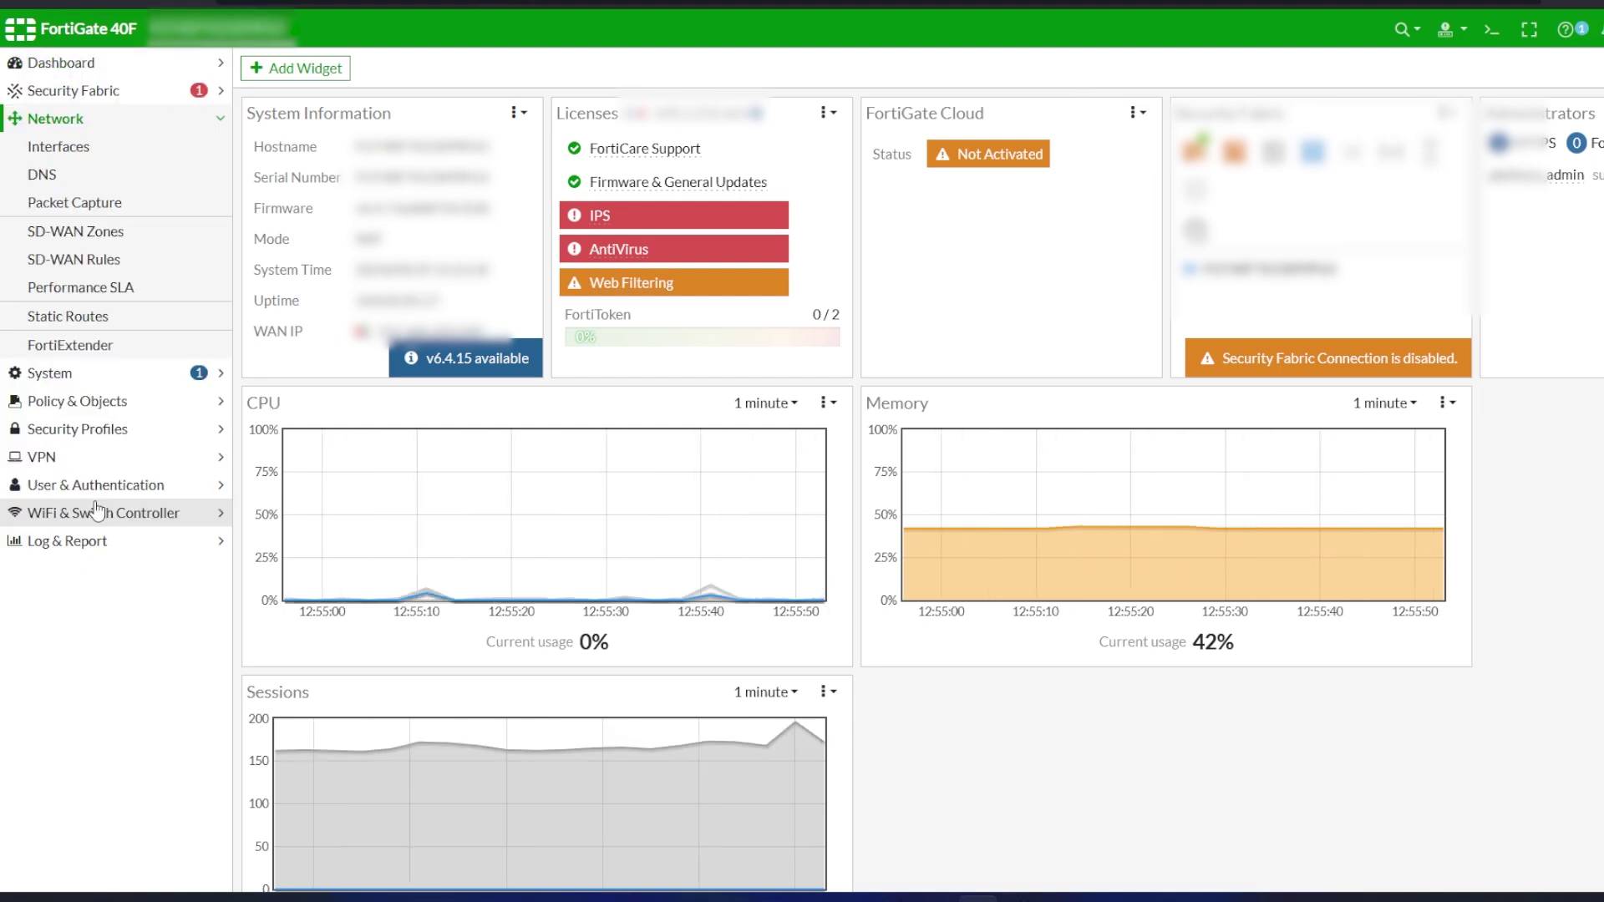
click(77, 138)
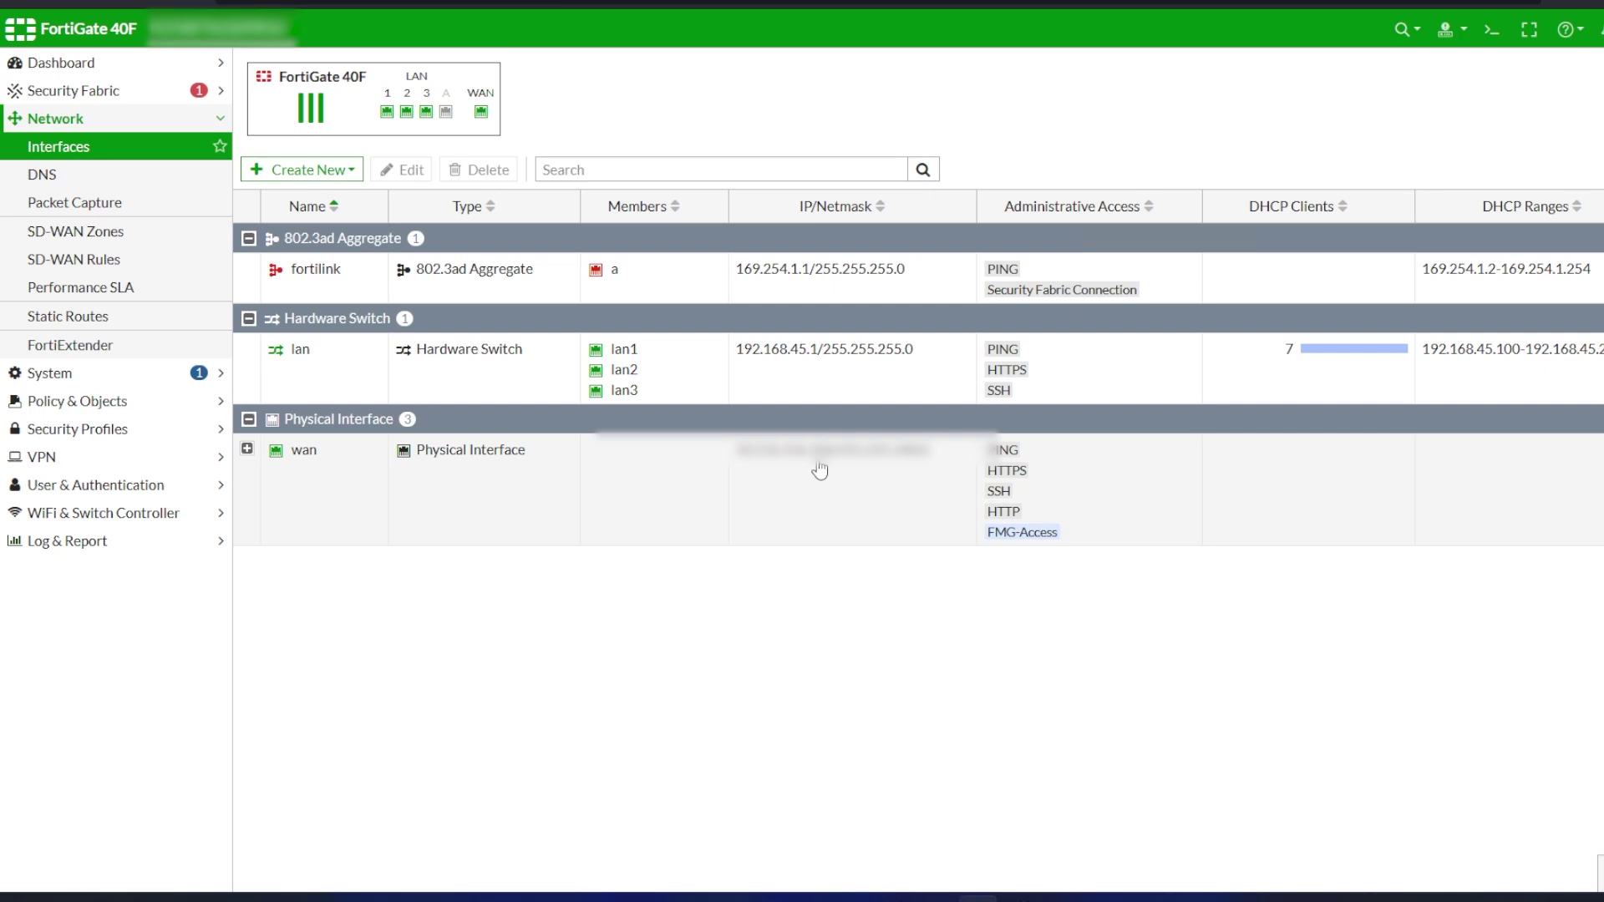
click(130, 121)
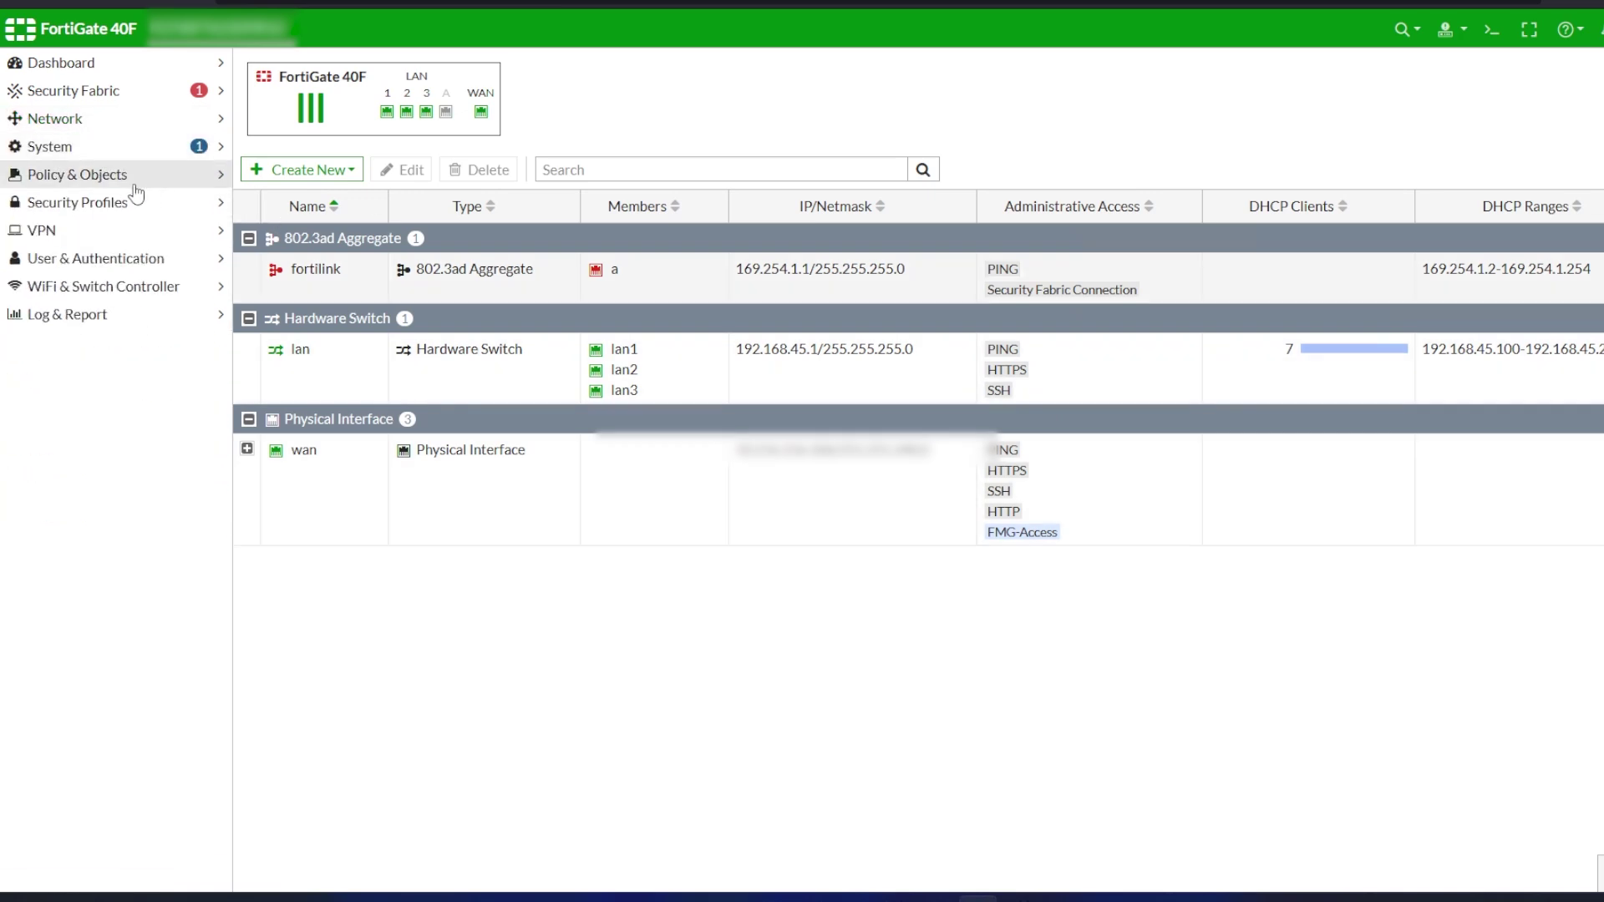
click(90, 118)
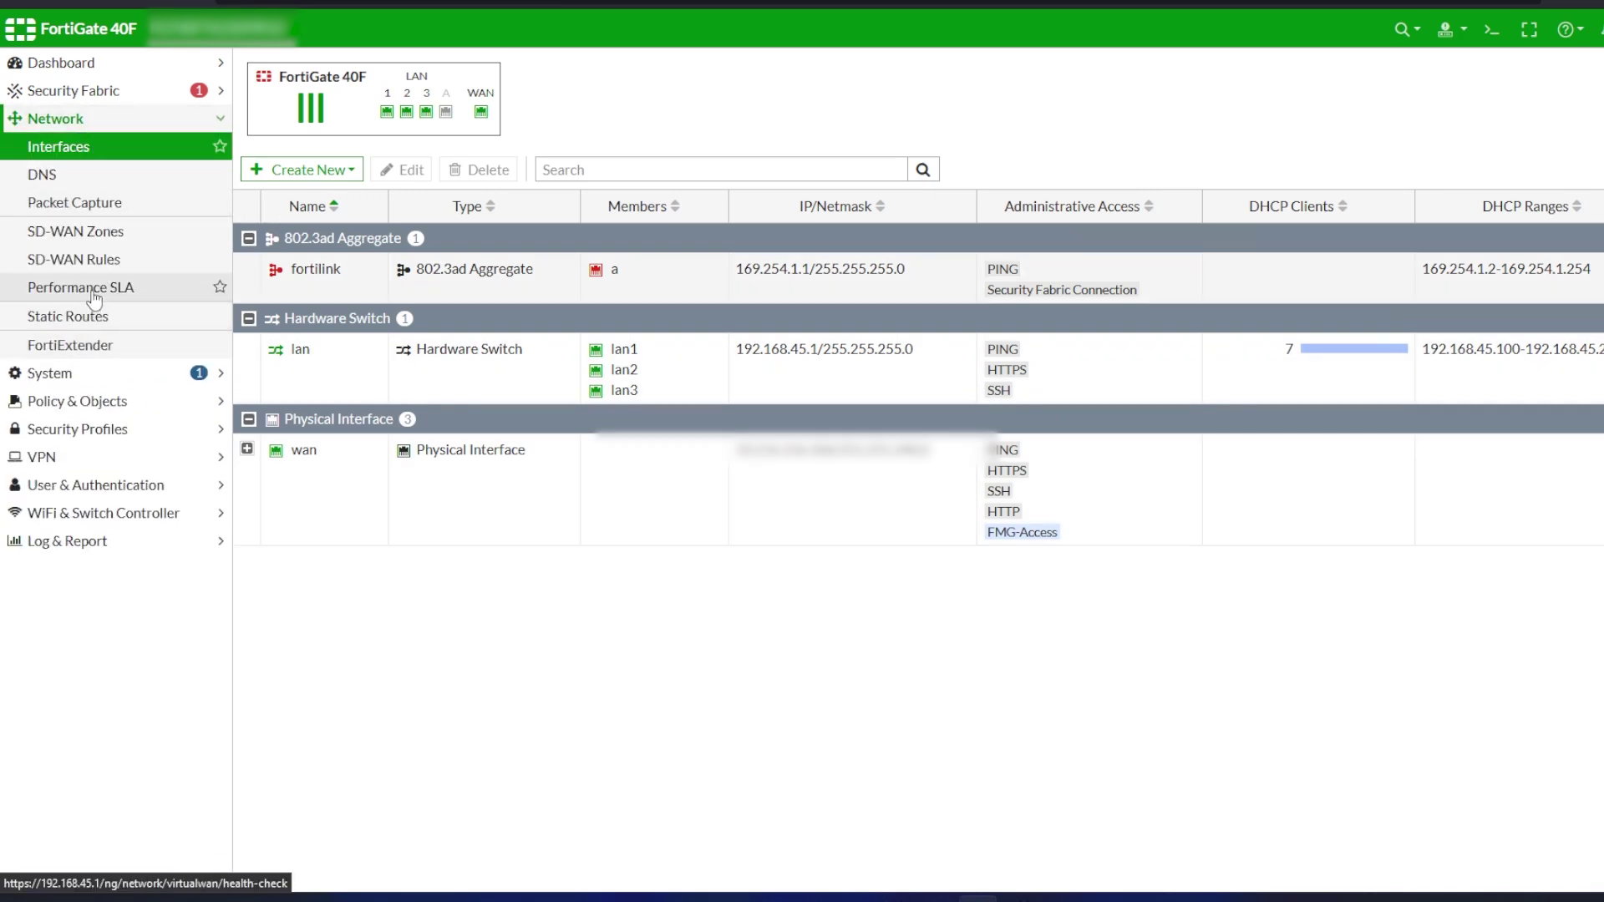
click(66, 182)
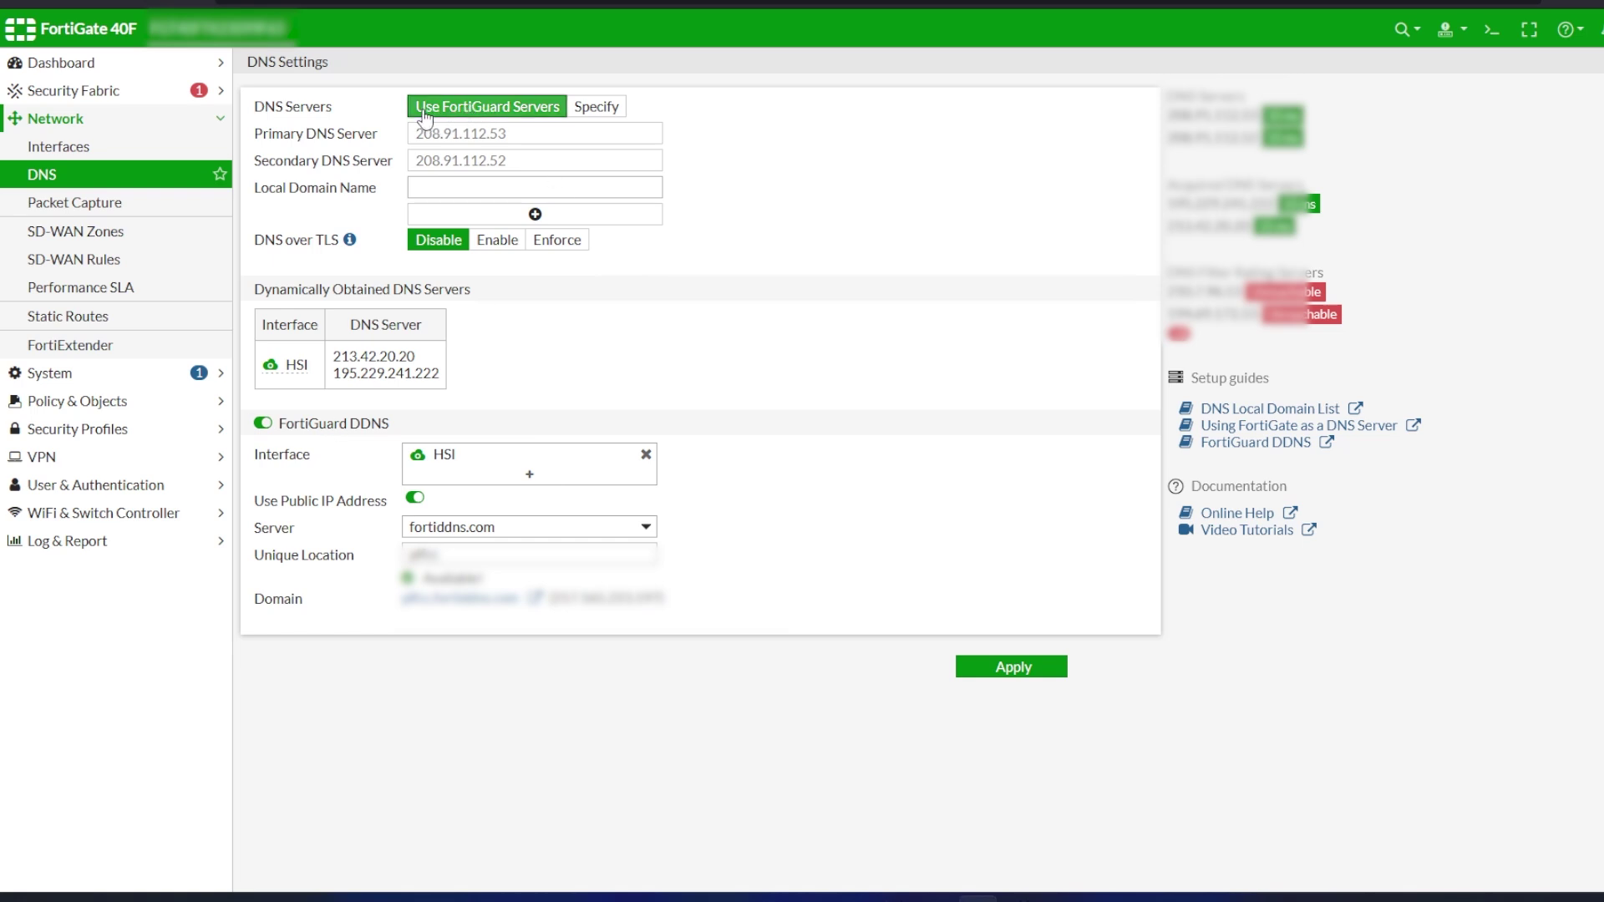
Step: Keep FortiGuard's DNS servers and leave FortiGuard DDNS enabled
click(605, 115)
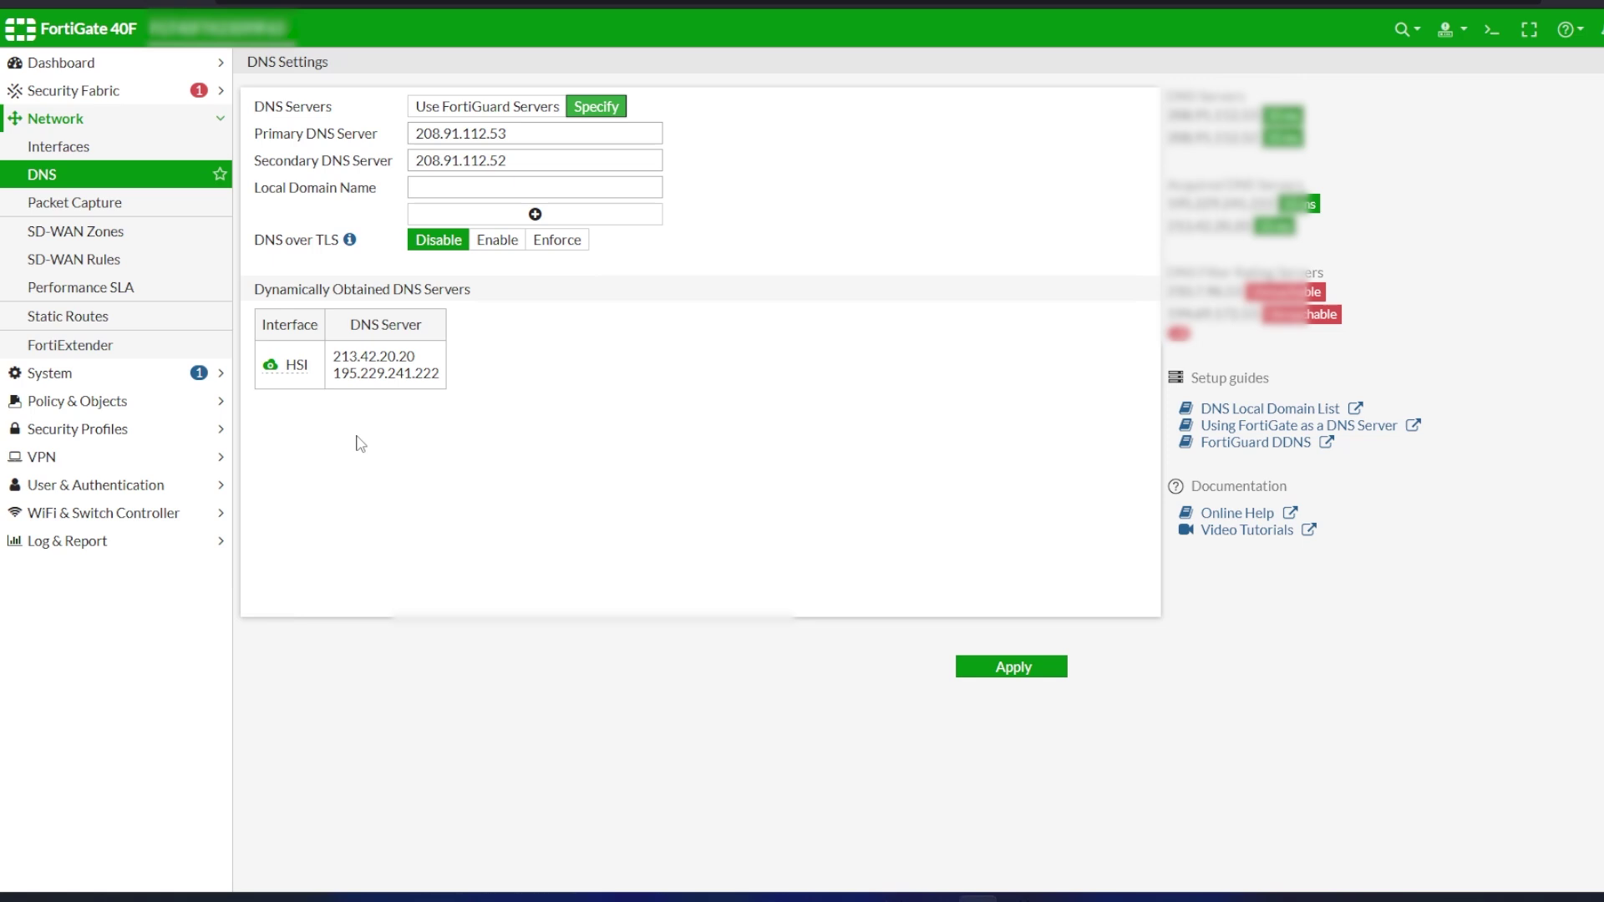
click(473, 107)
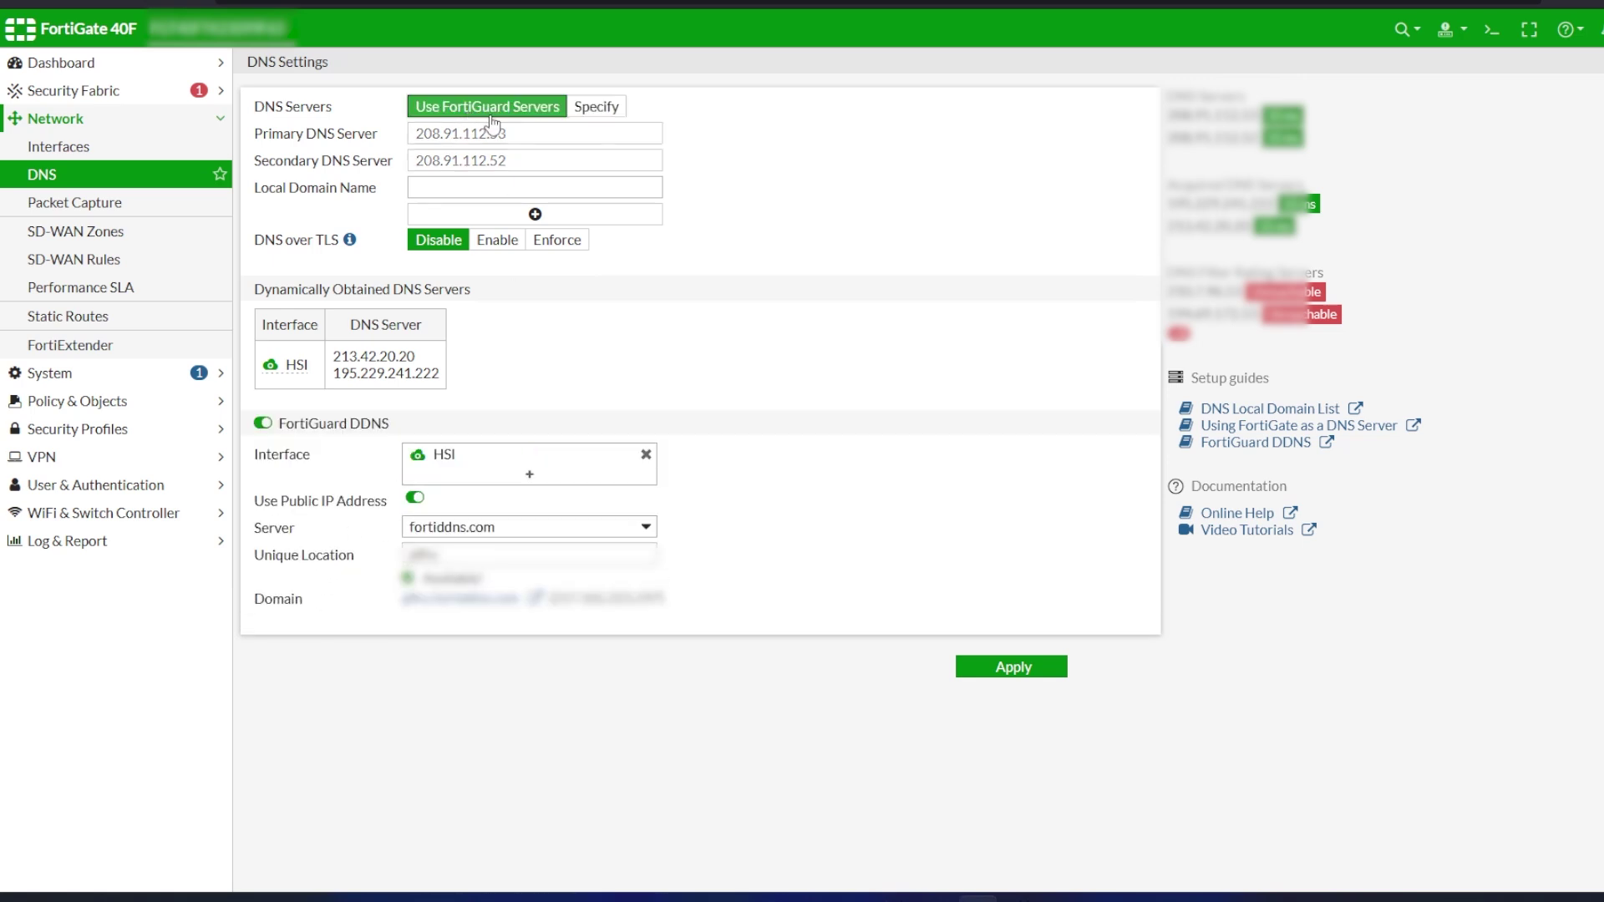
click(262, 423)
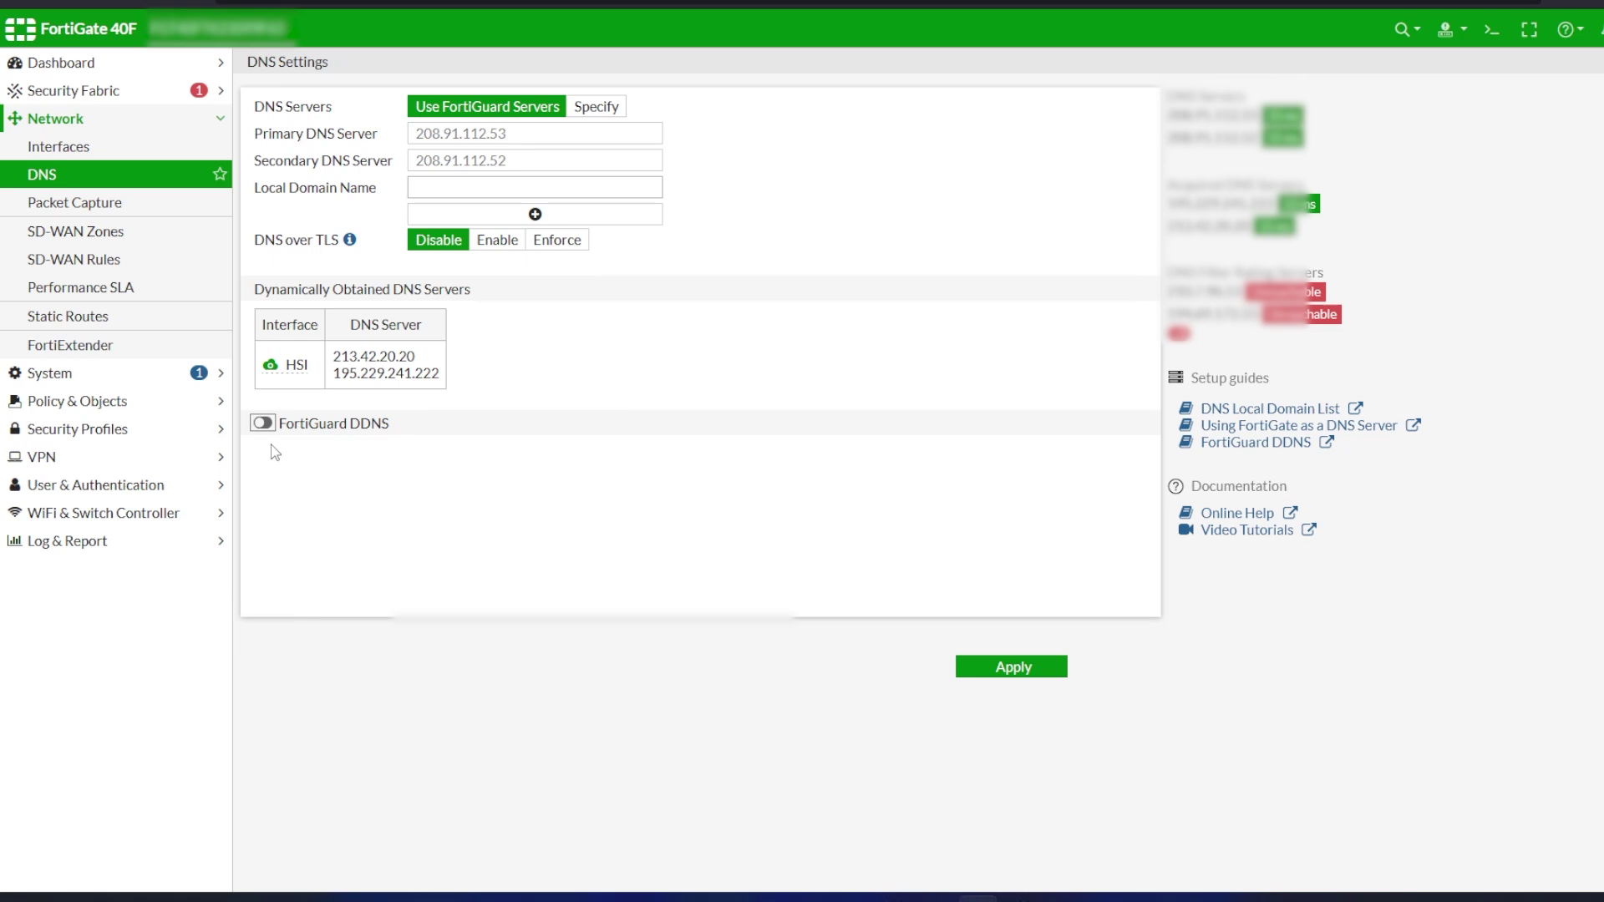
click(262, 422)
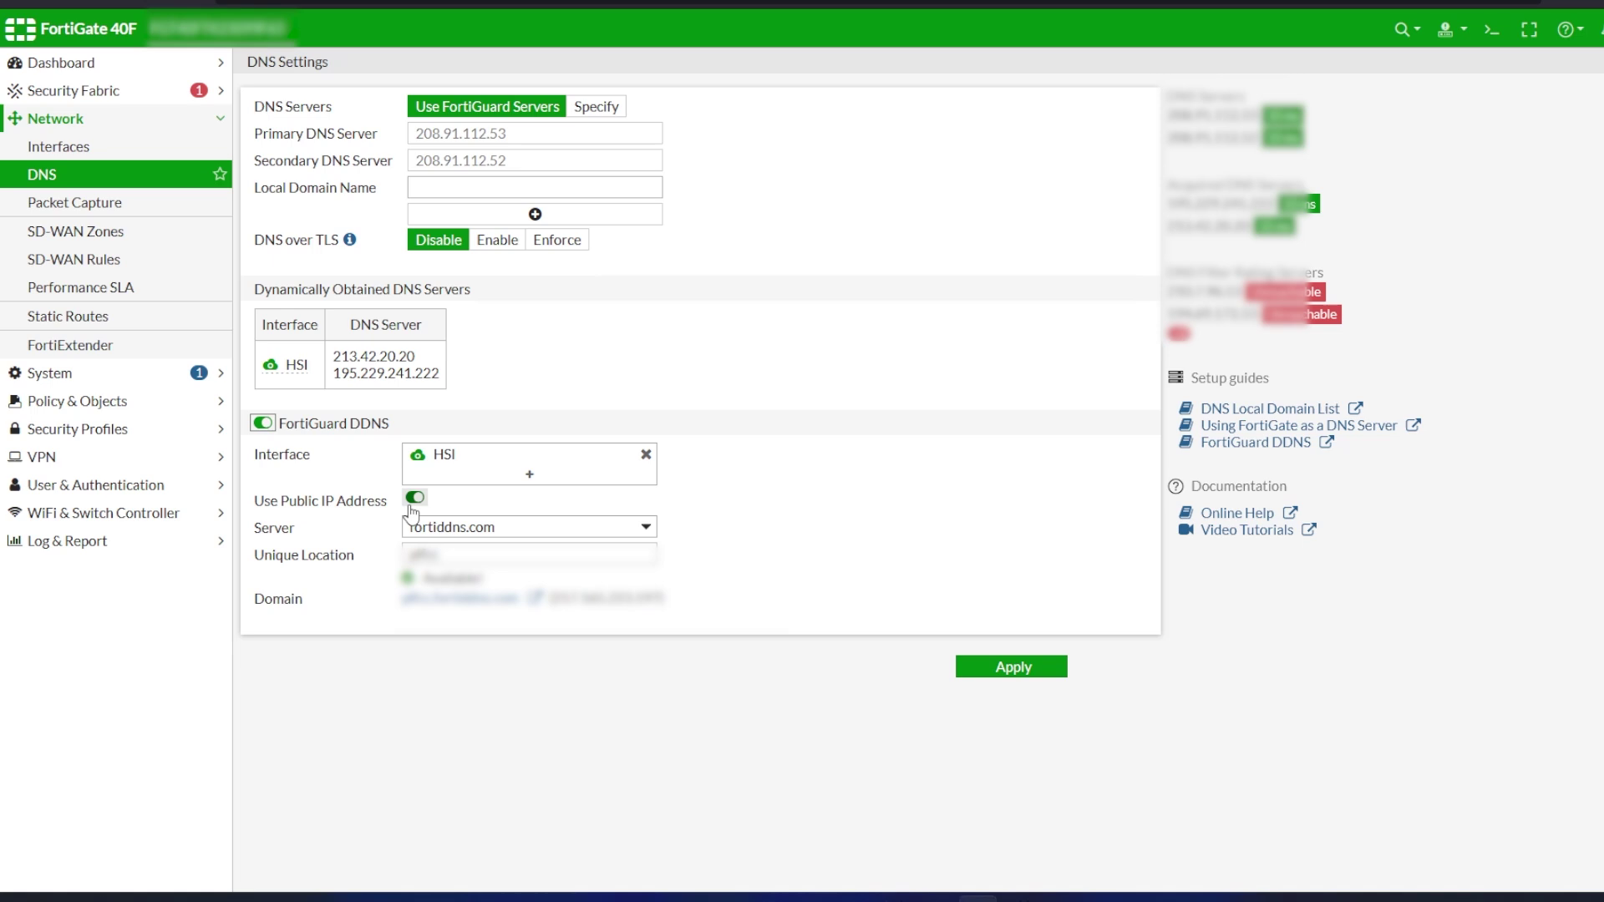
Step: Keep fortiddns.com as the DDNS server and select the DDNS domain name
click(480, 529)
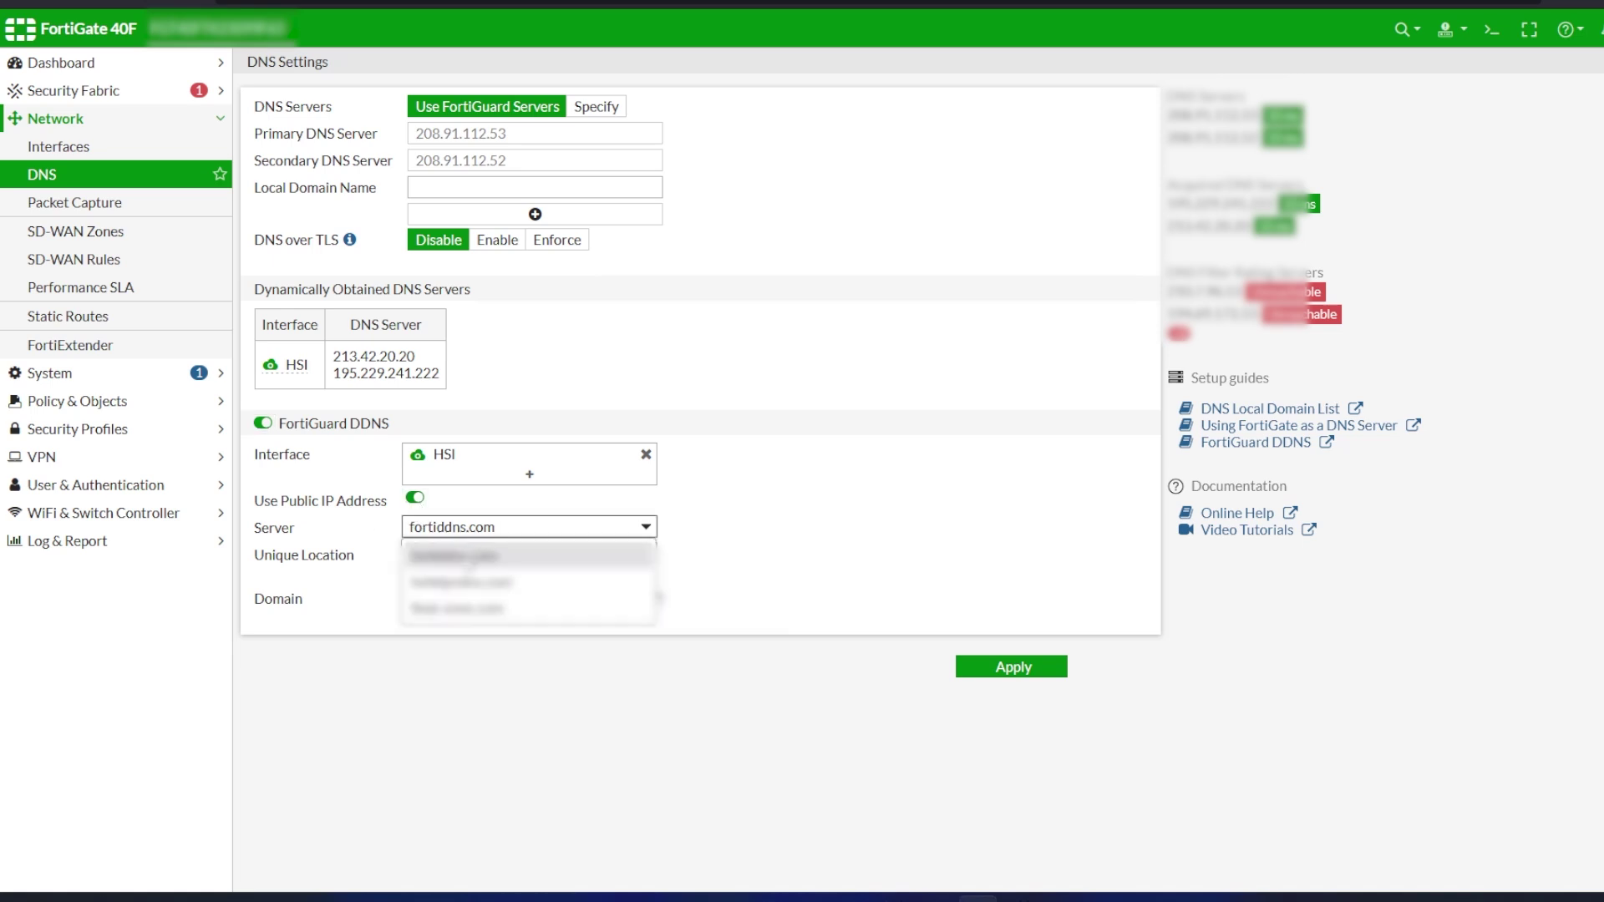
click(467, 558)
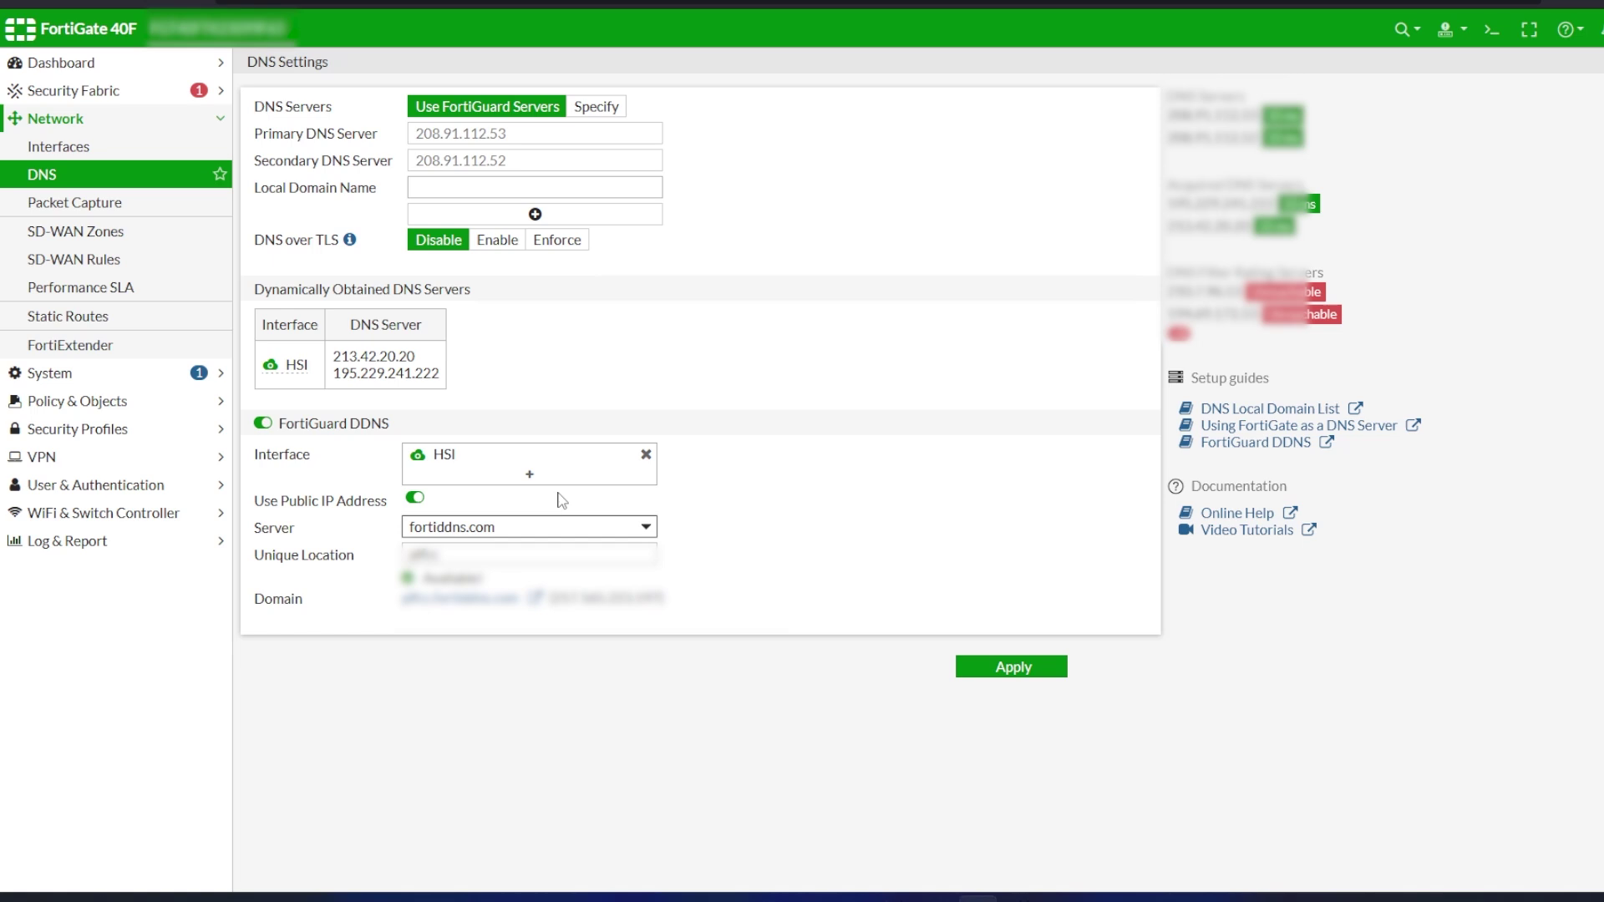
click(501, 528)
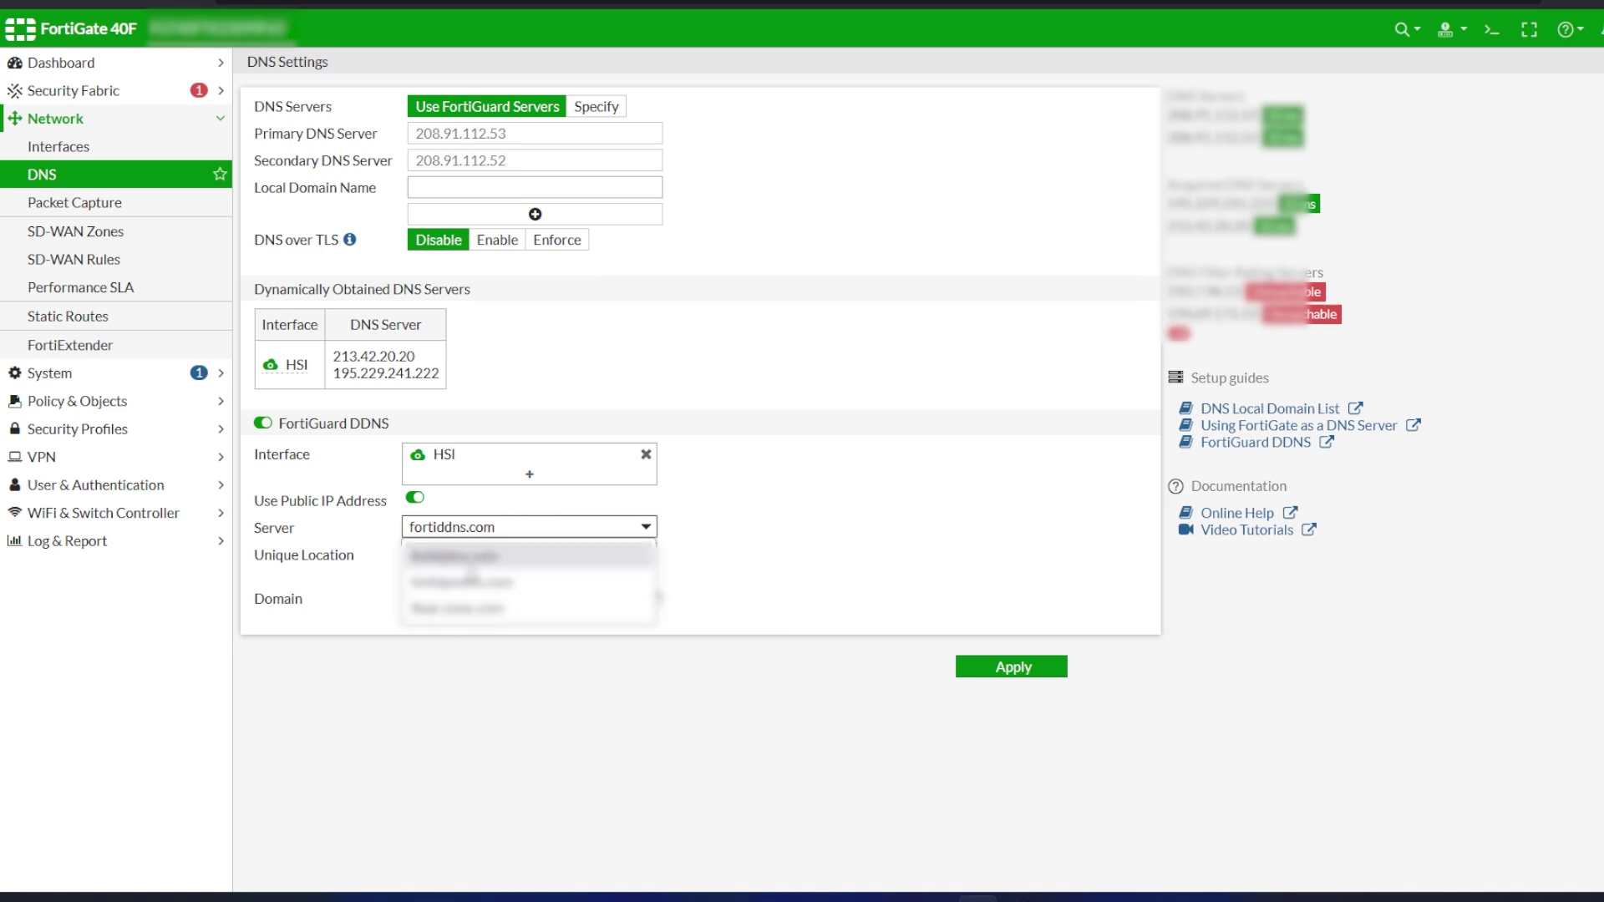
click(474, 558)
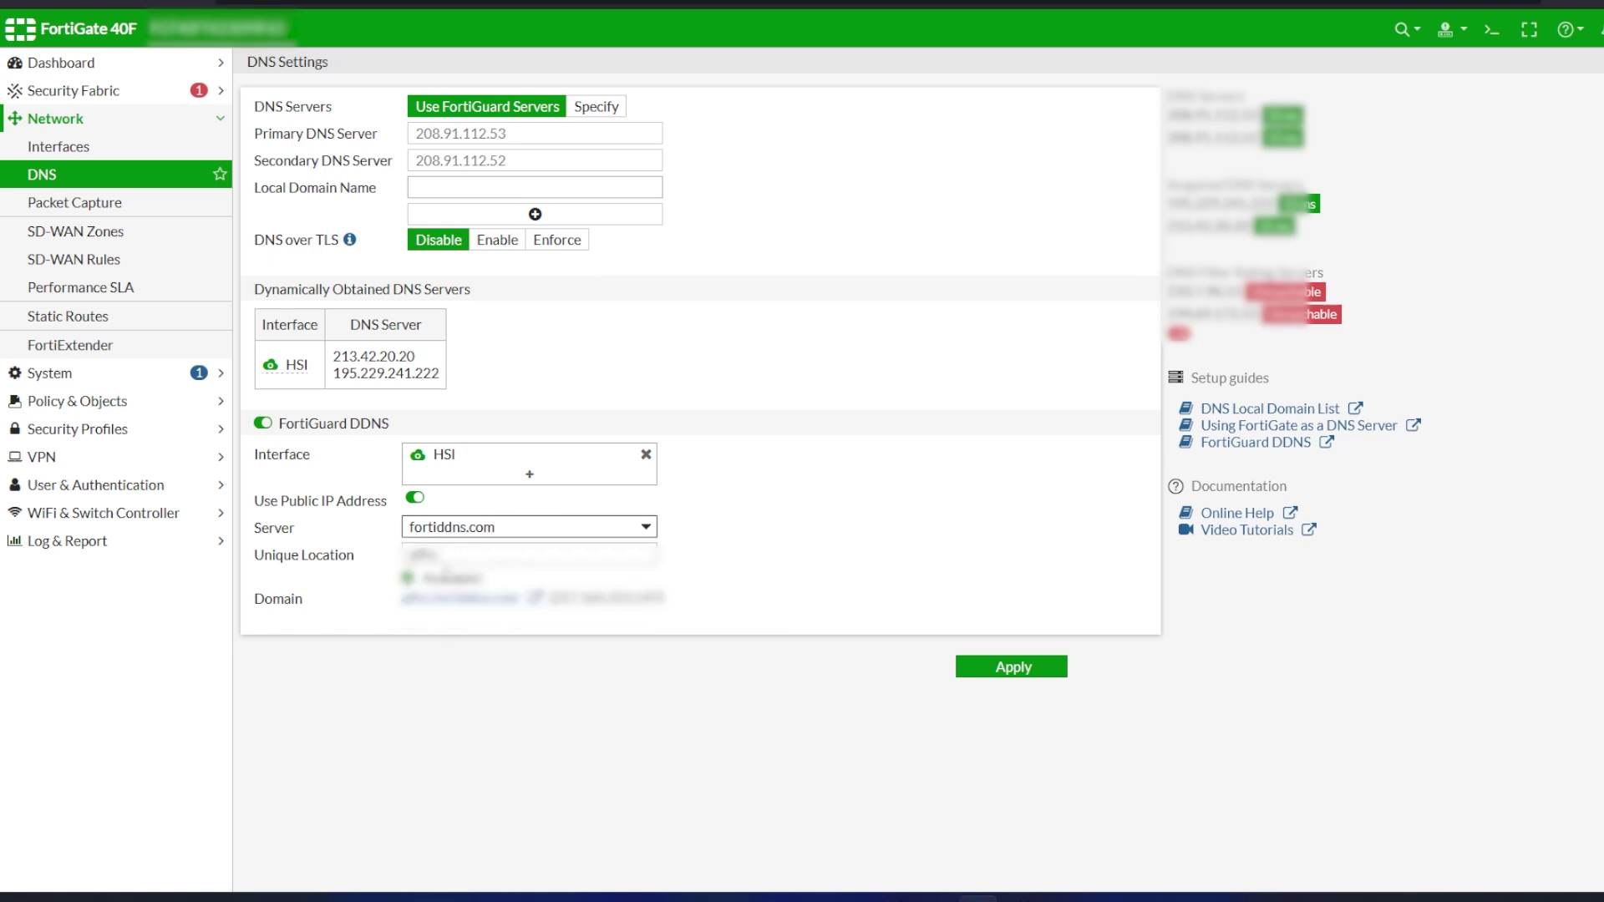
click(450, 555)
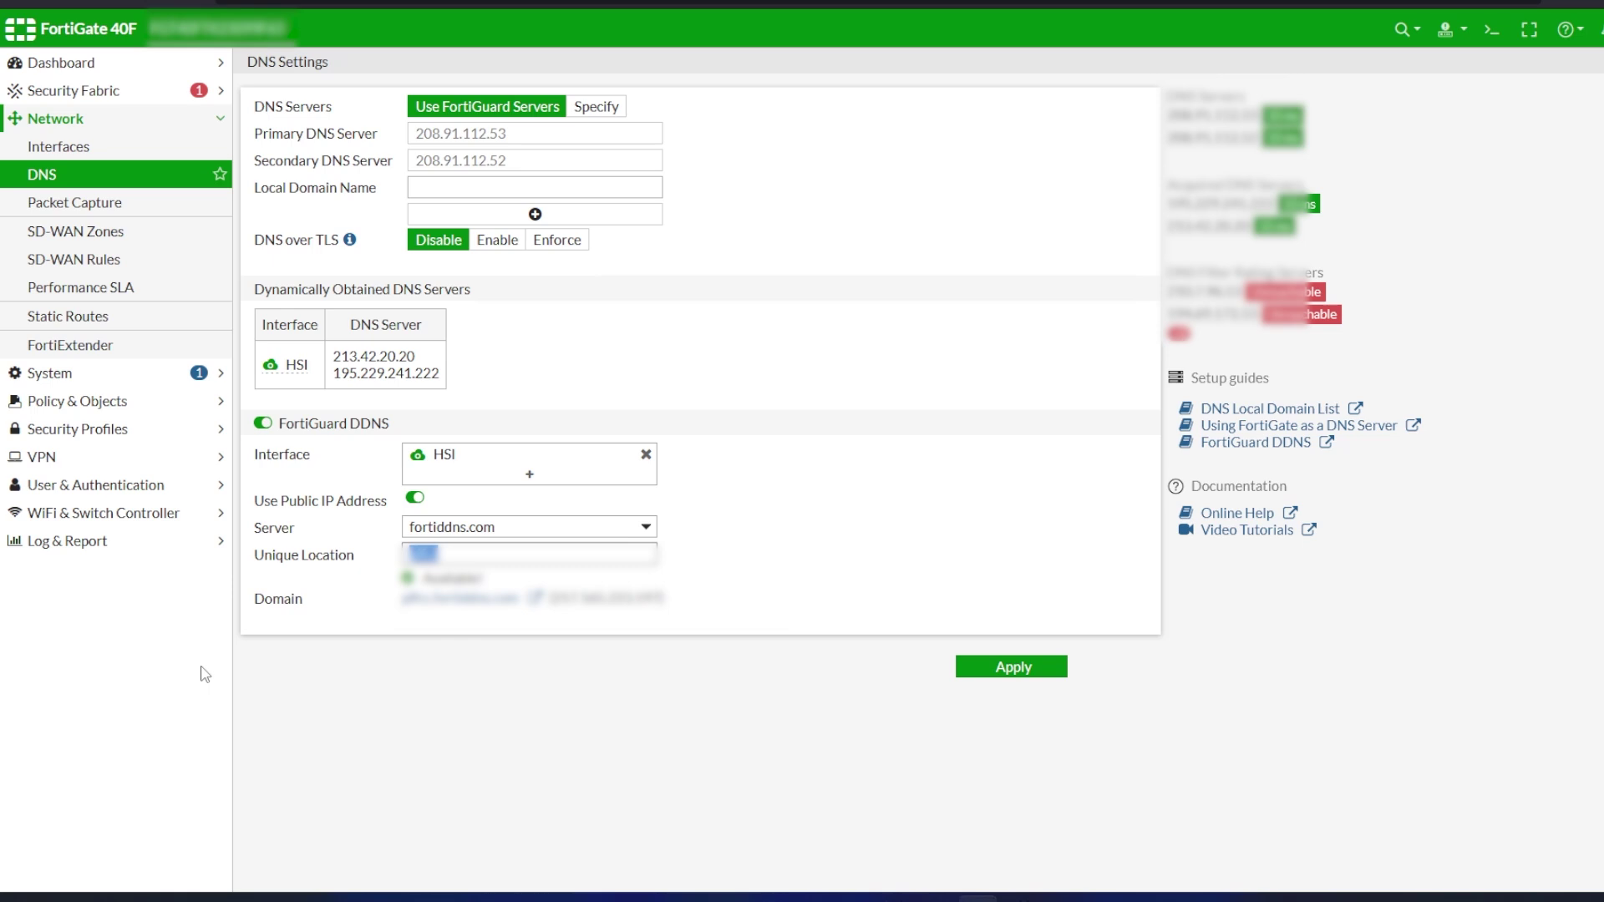
click(451, 639)
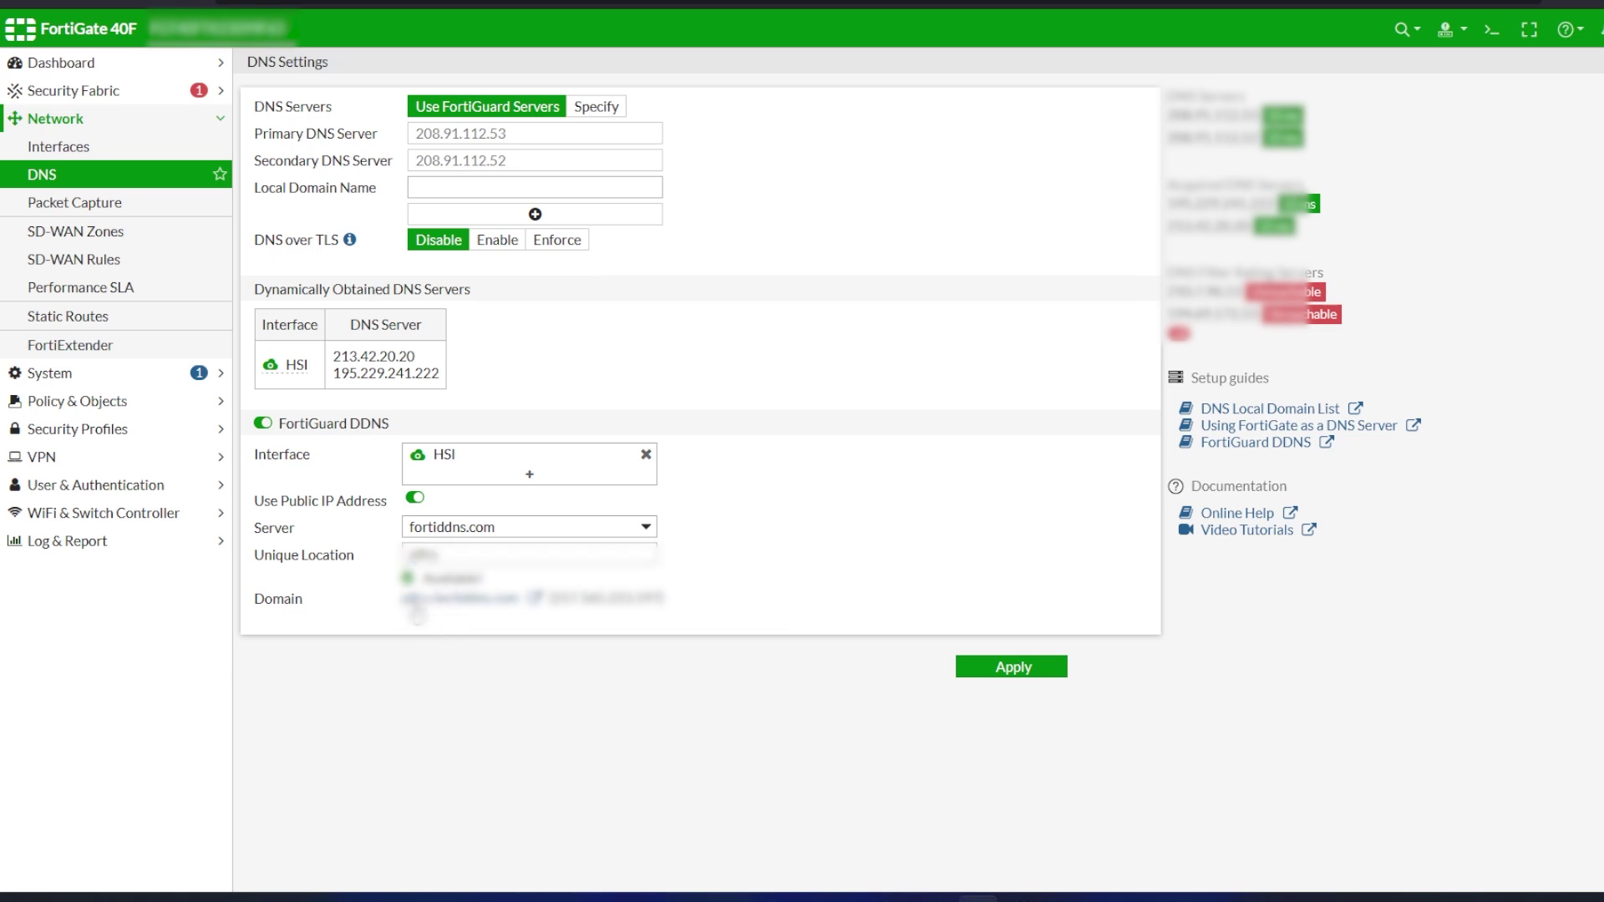
drag(402, 598, 662, 598)
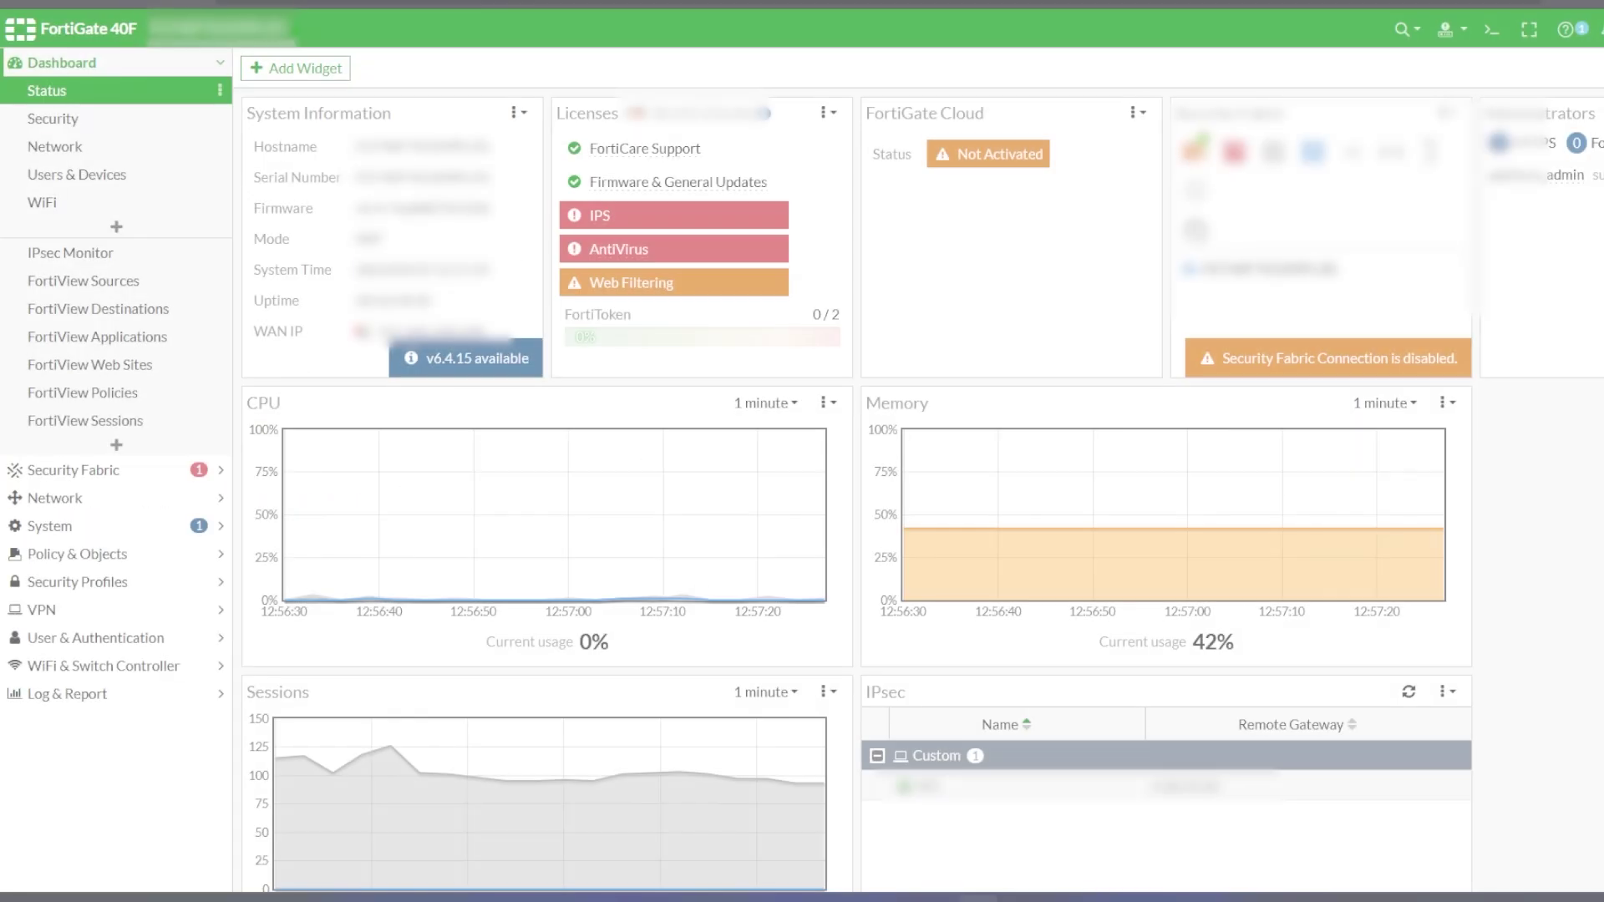
Step: Check this unit's 192.168.30.1 LAN in the interfaces list, then show DNS settings again
click(88, 500)
click(76, 152)
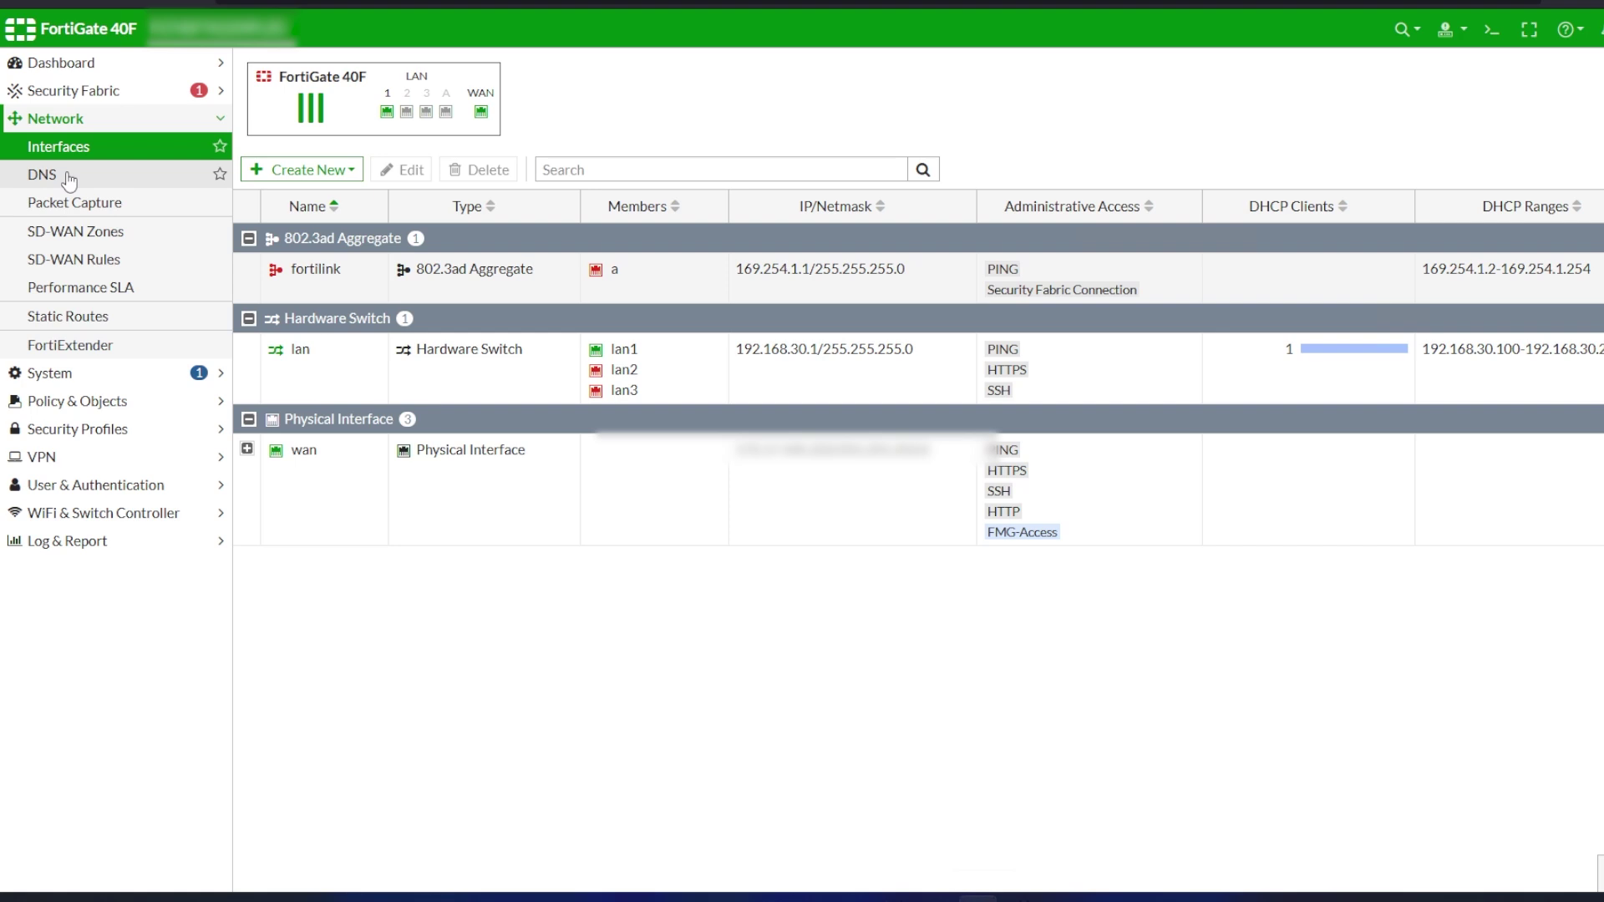
click(67, 179)
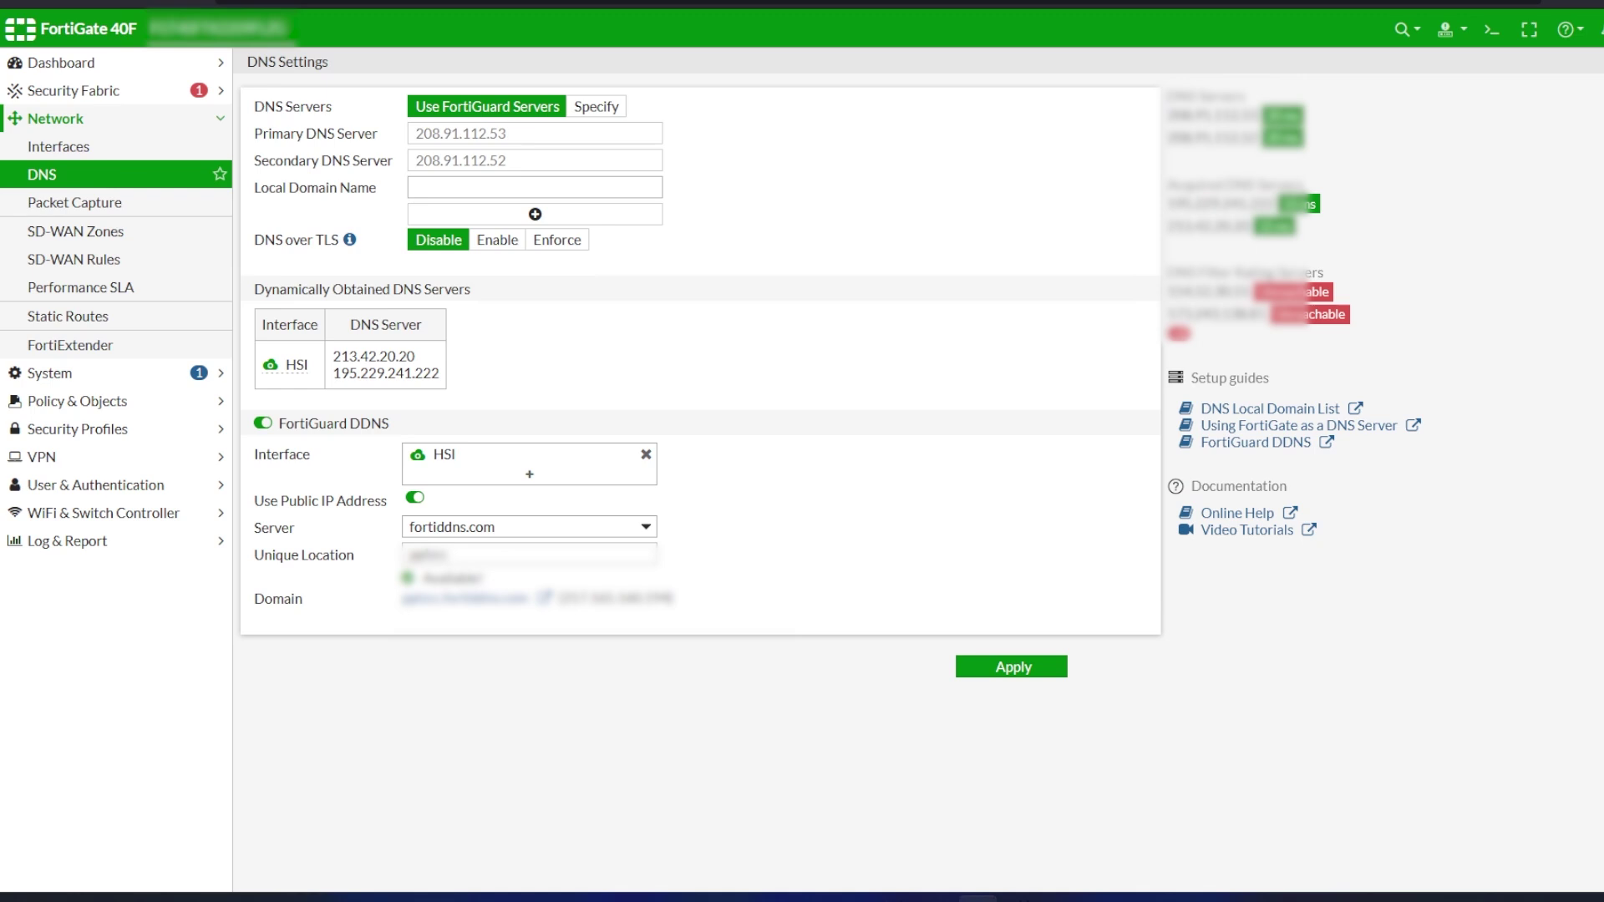
click(335, 430)
click(335, 430)
drag(399, 613, 673, 616)
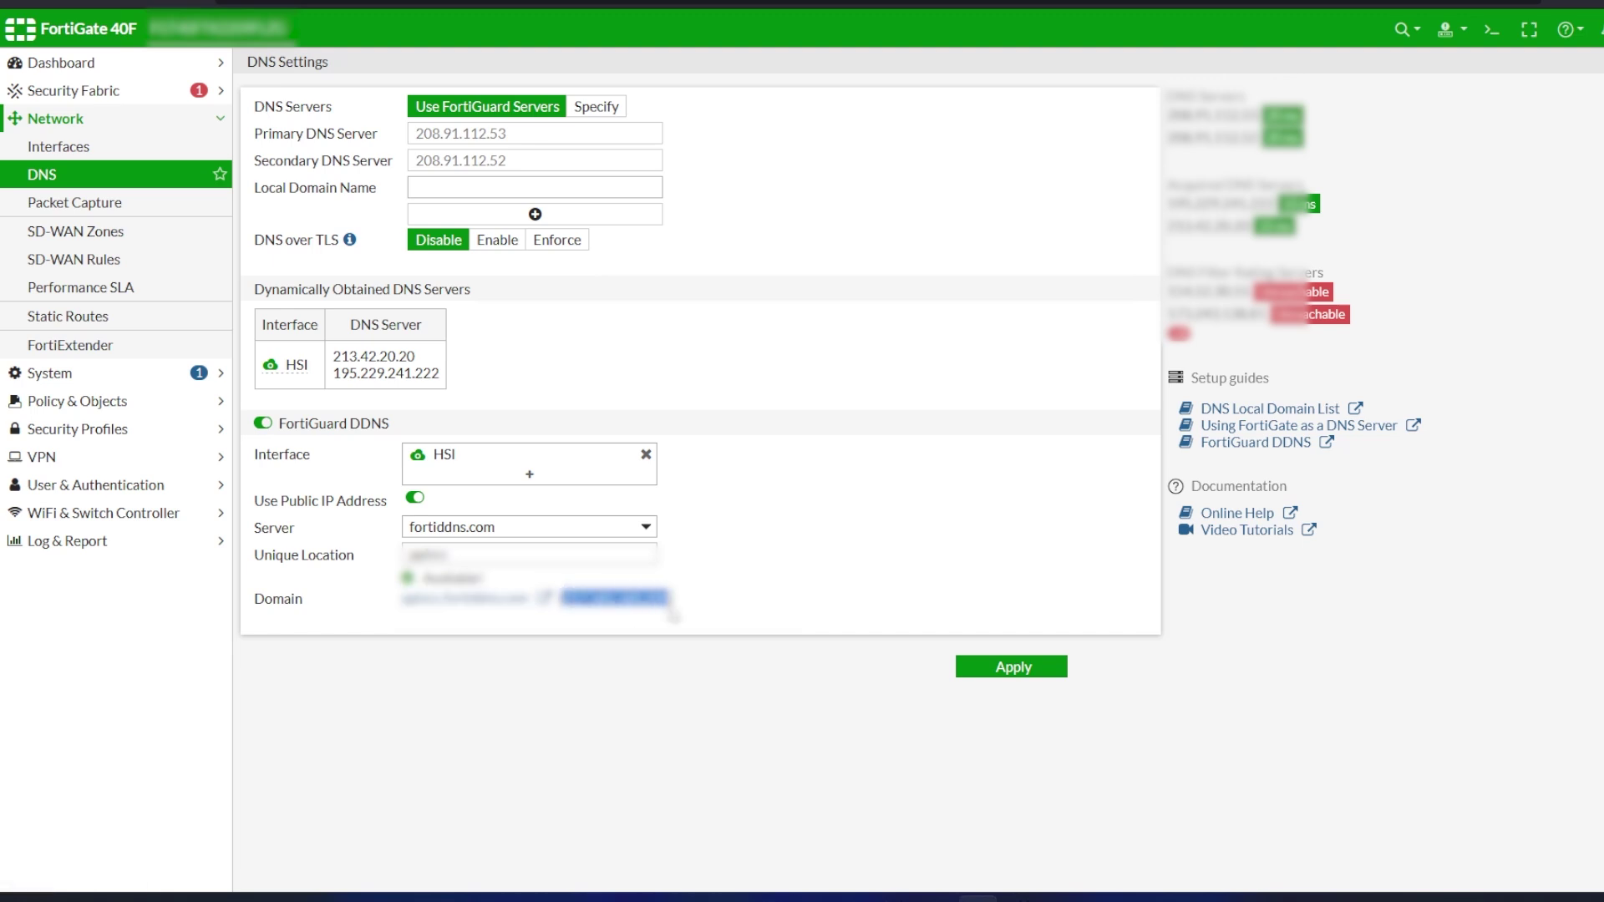
click(873, 589)
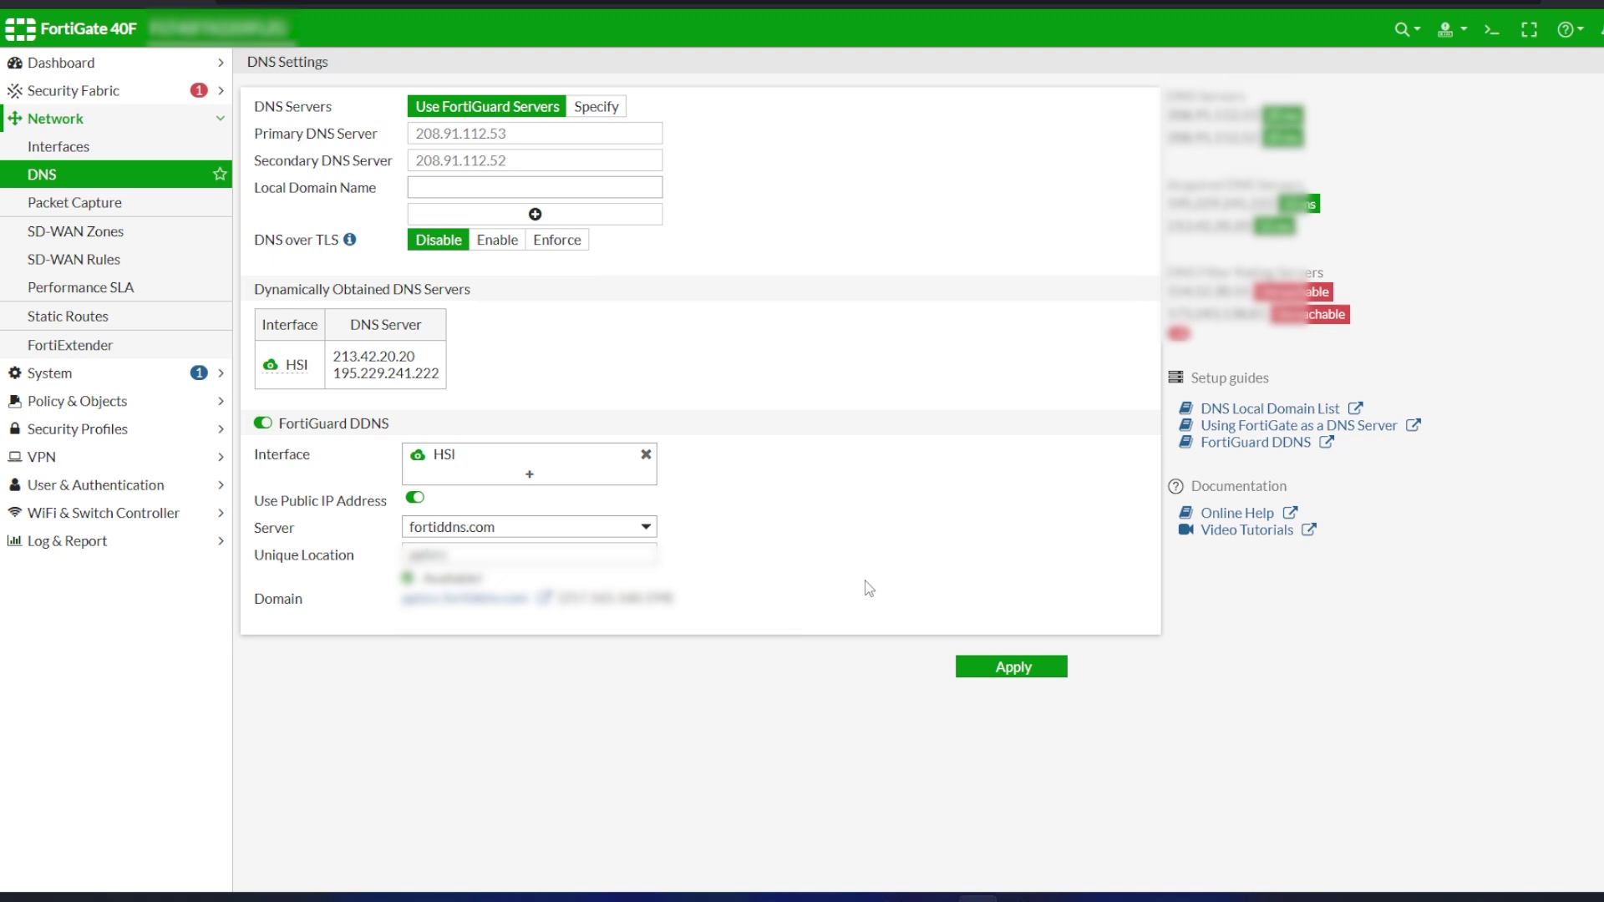
click(117, 458)
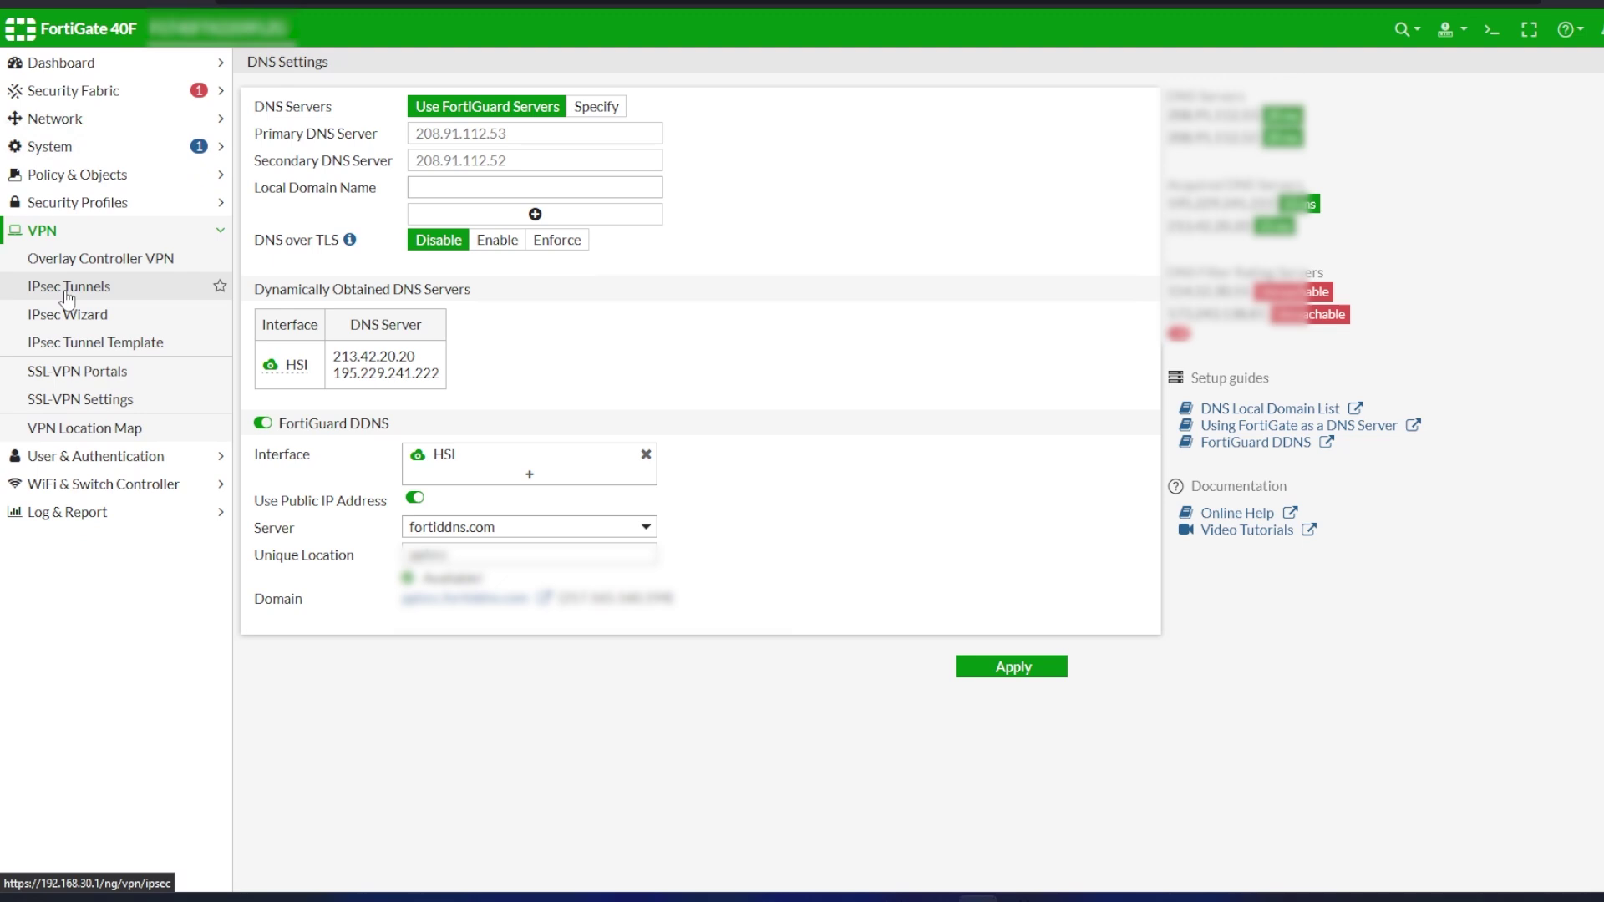
Step: Launch the IPsec Tunnel wizard for a Site to Site tunnel named Test with No NAT between sites
click(68, 292)
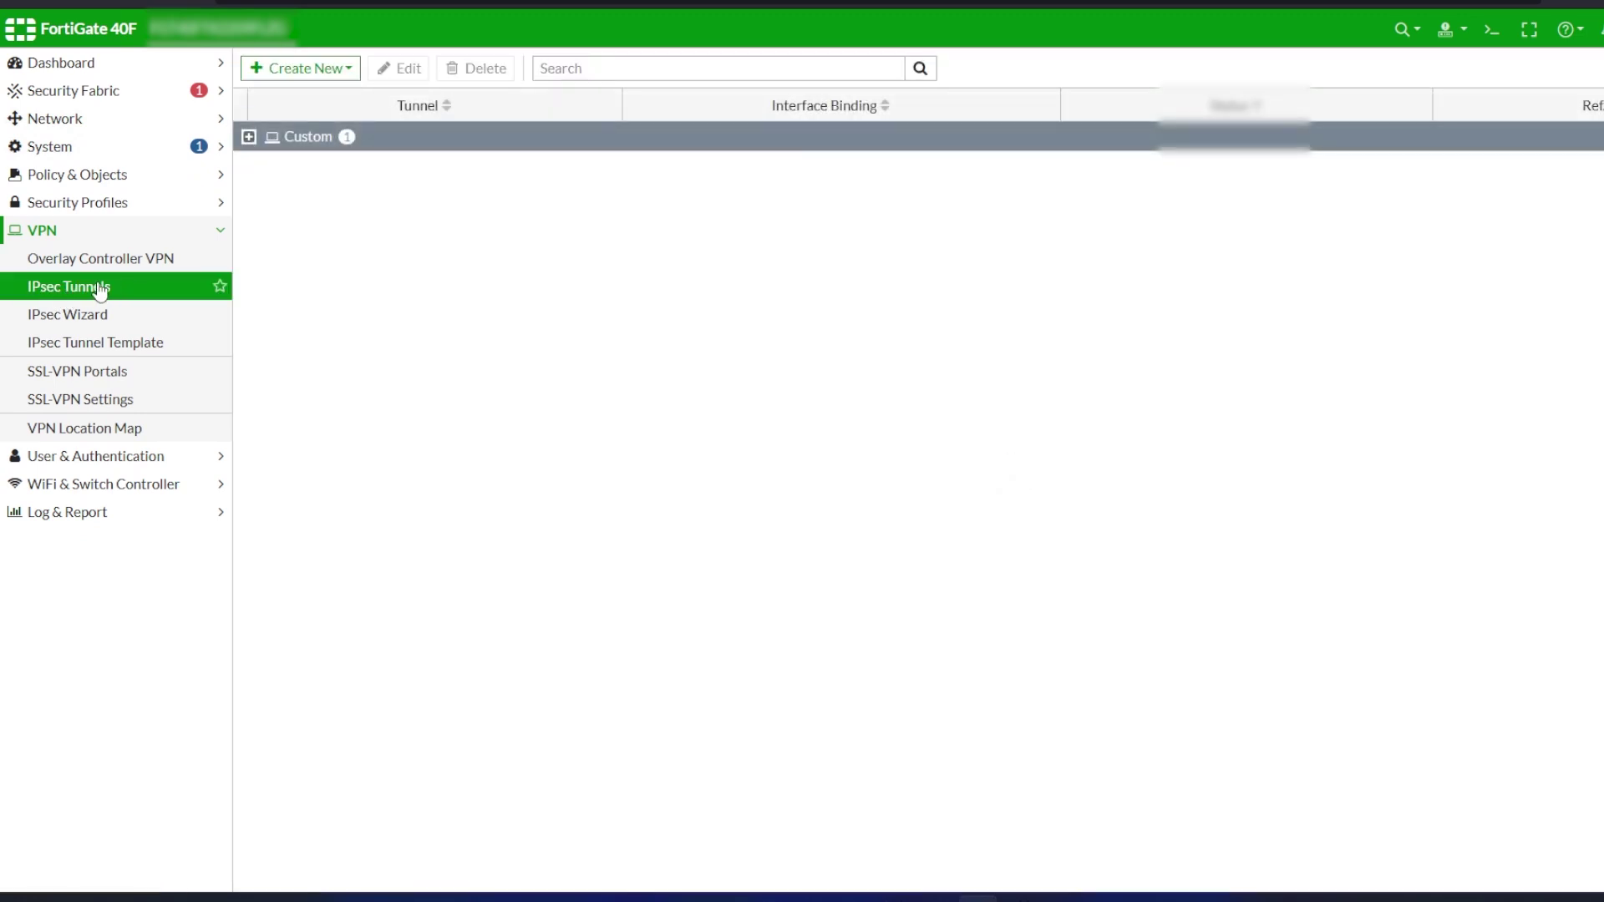
click(308, 69)
click(297, 97)
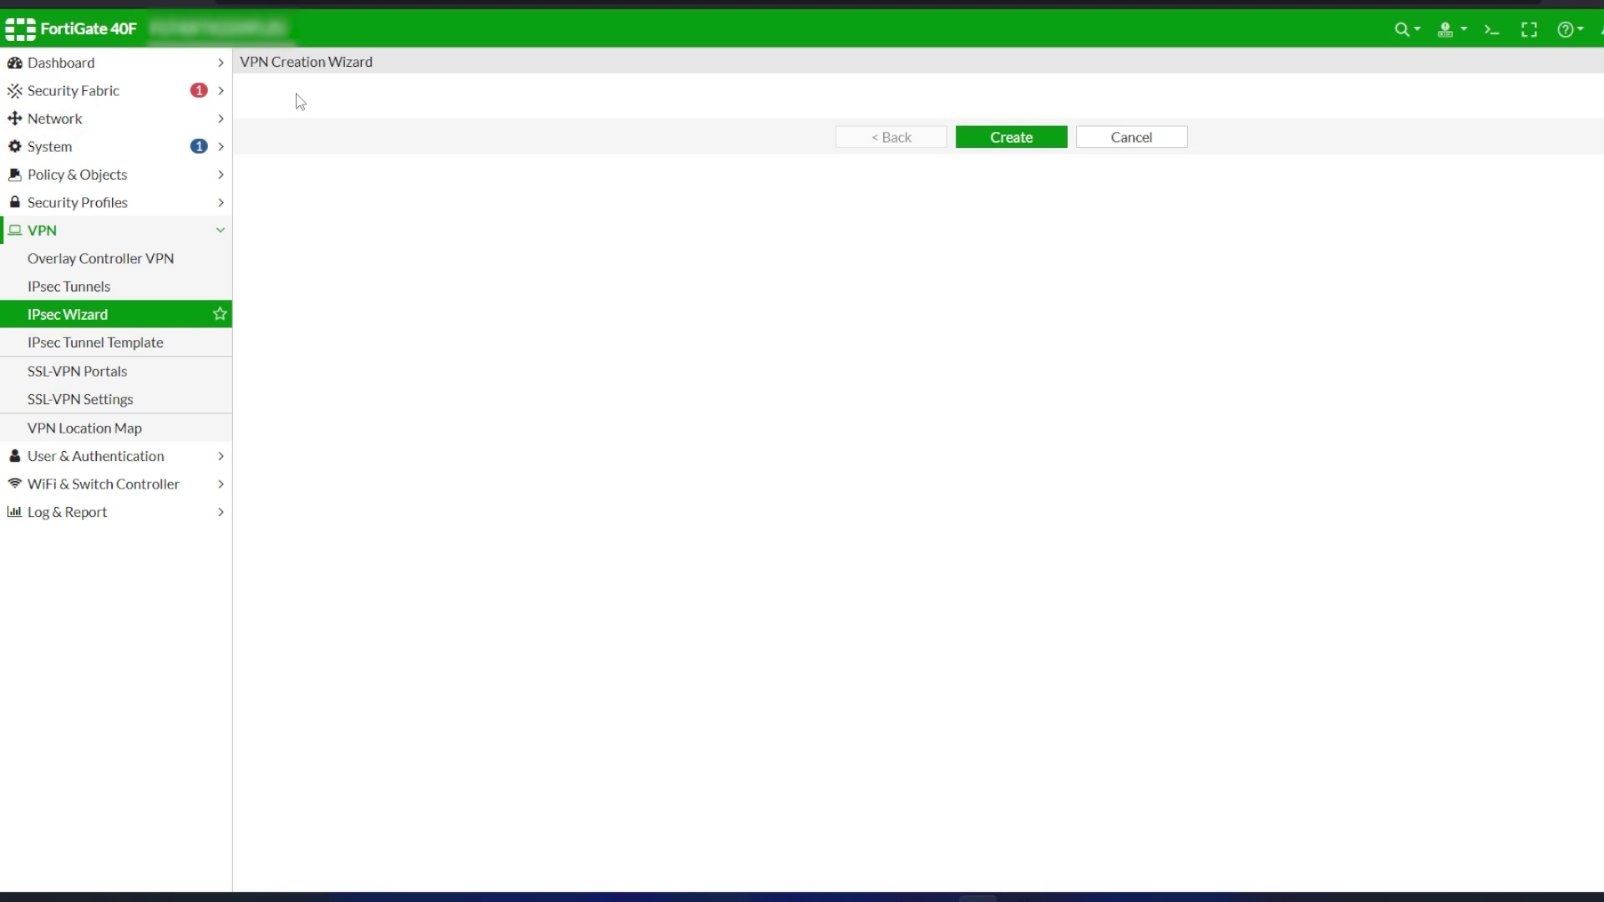
click(393, 131)
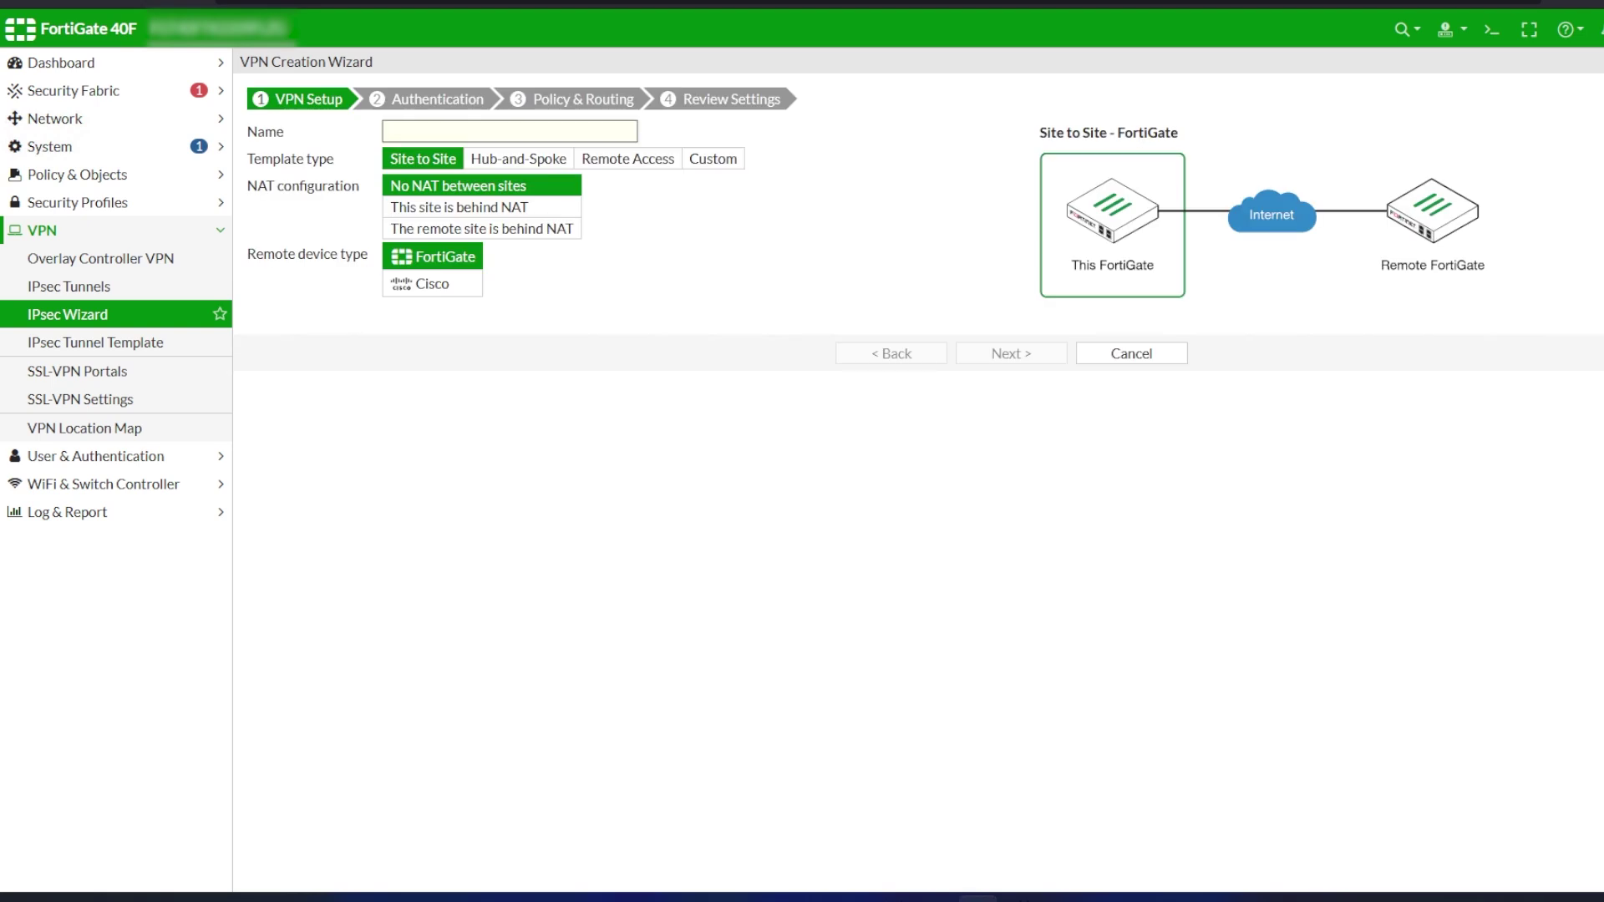
text(Test)
click(504, 214)
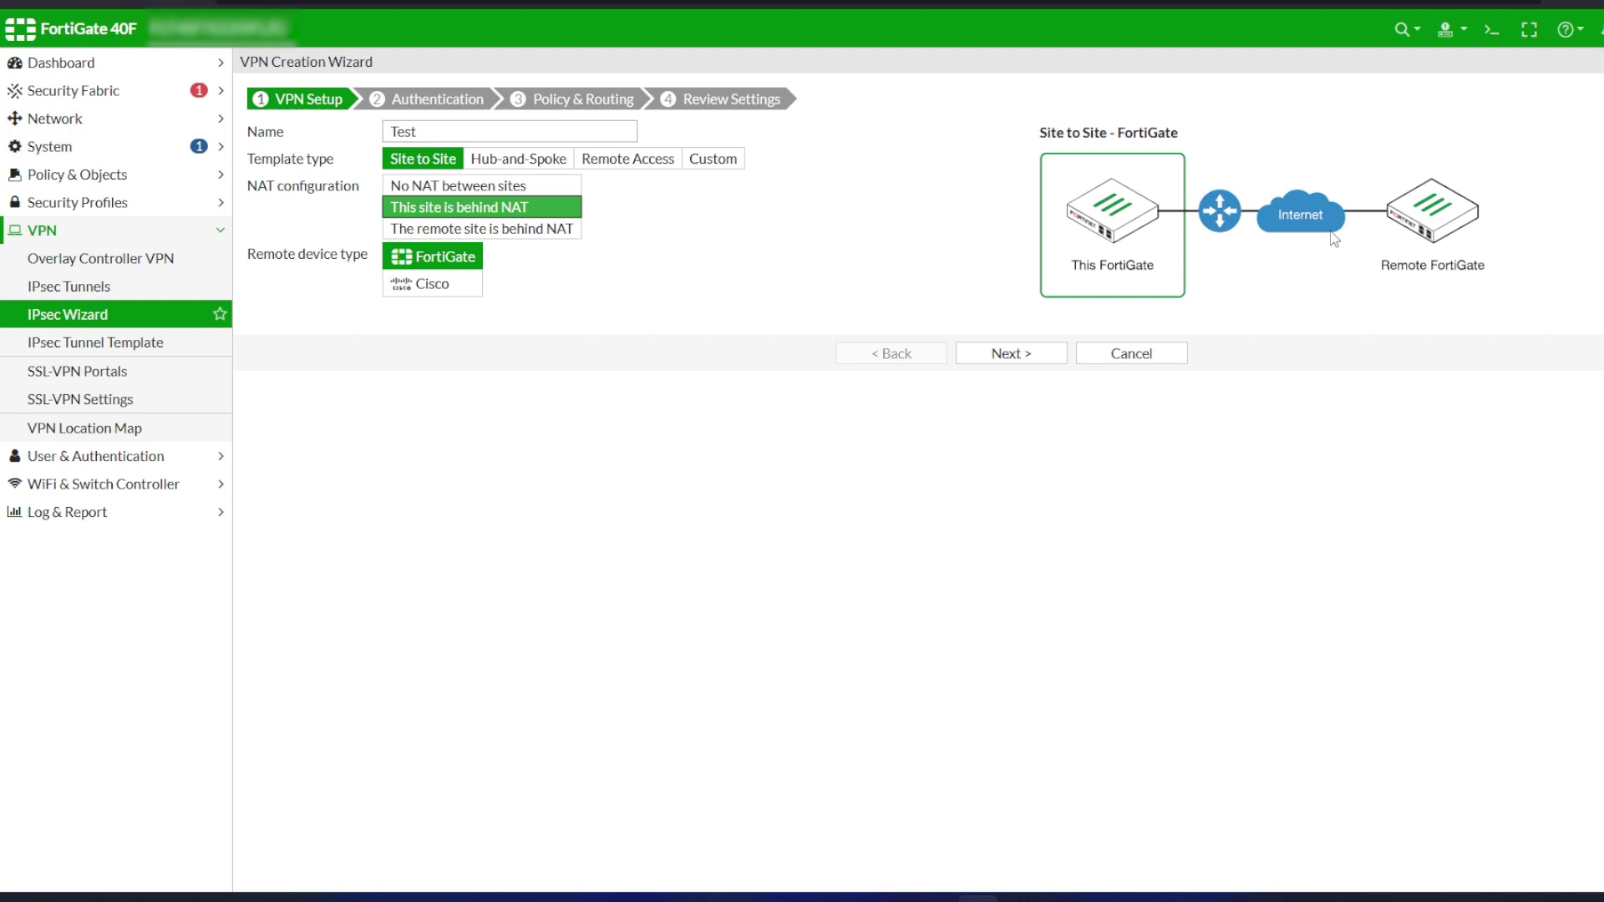
click(556, 234)
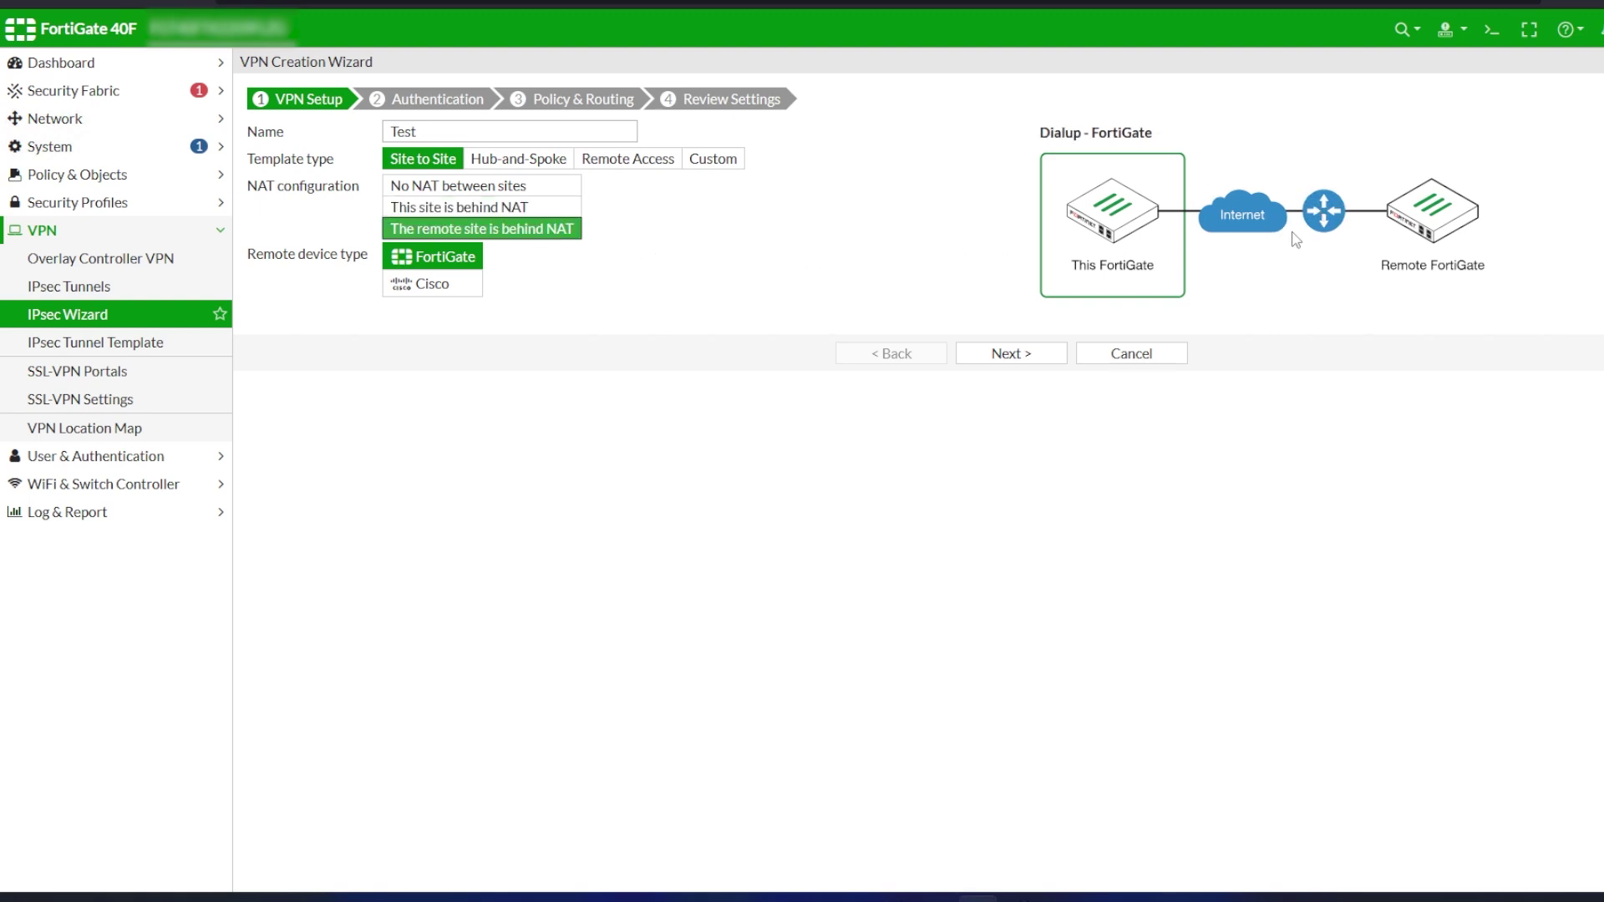
click(514, 187)
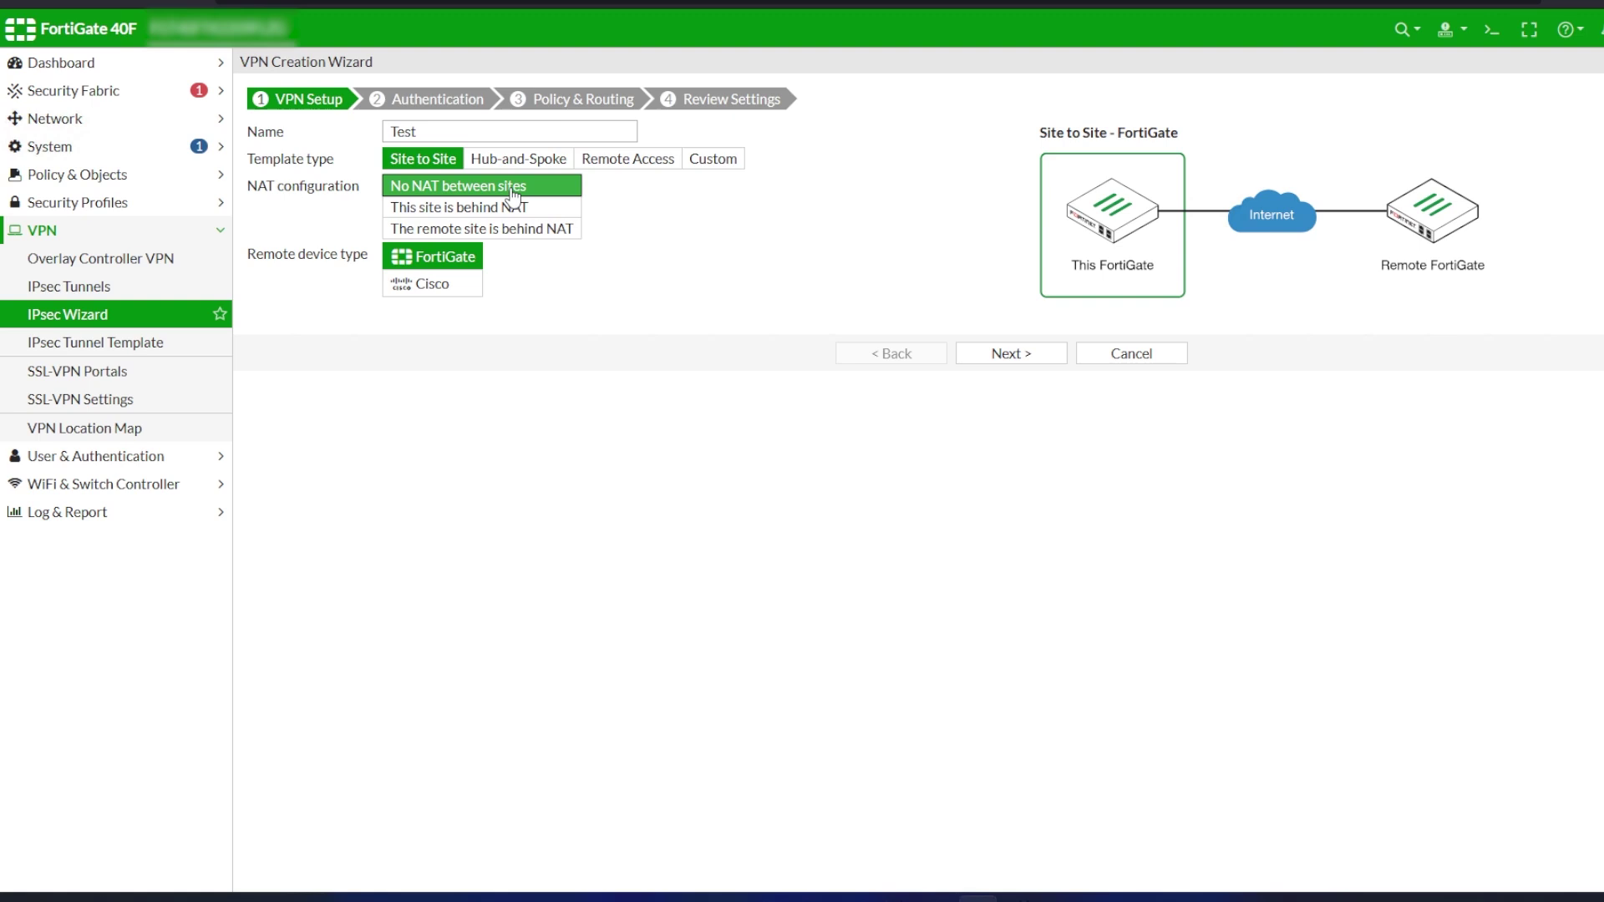
Step: Set the remote device to Dynamic DNS, pasting the FortiGuard DDNS domain as the FQDN
click(1008, 353)
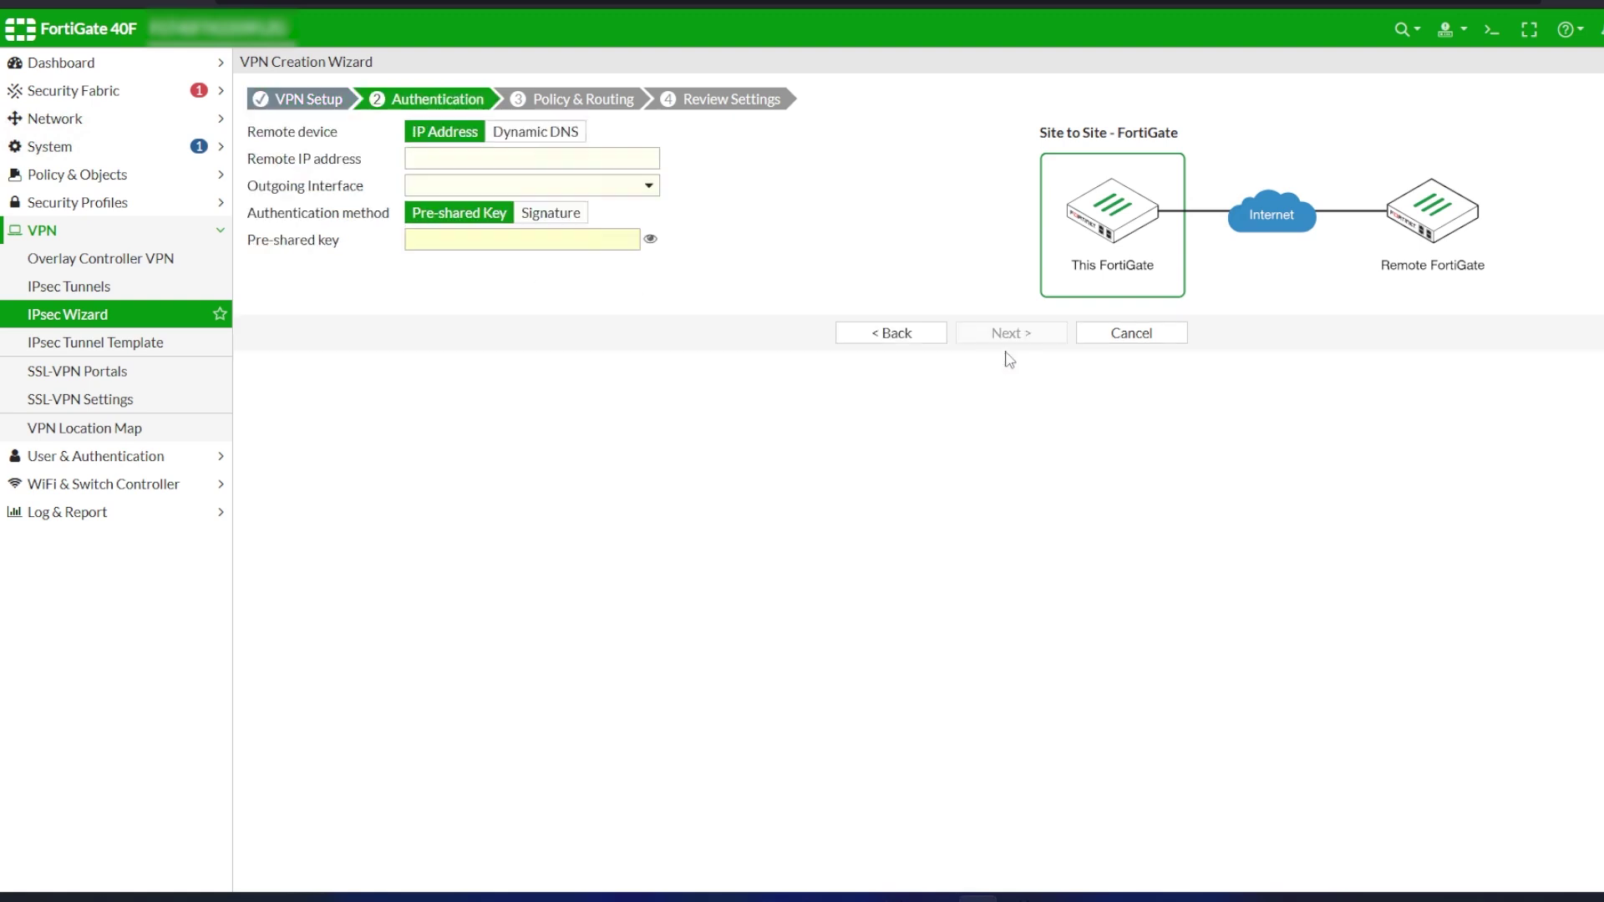
click(541, 138)
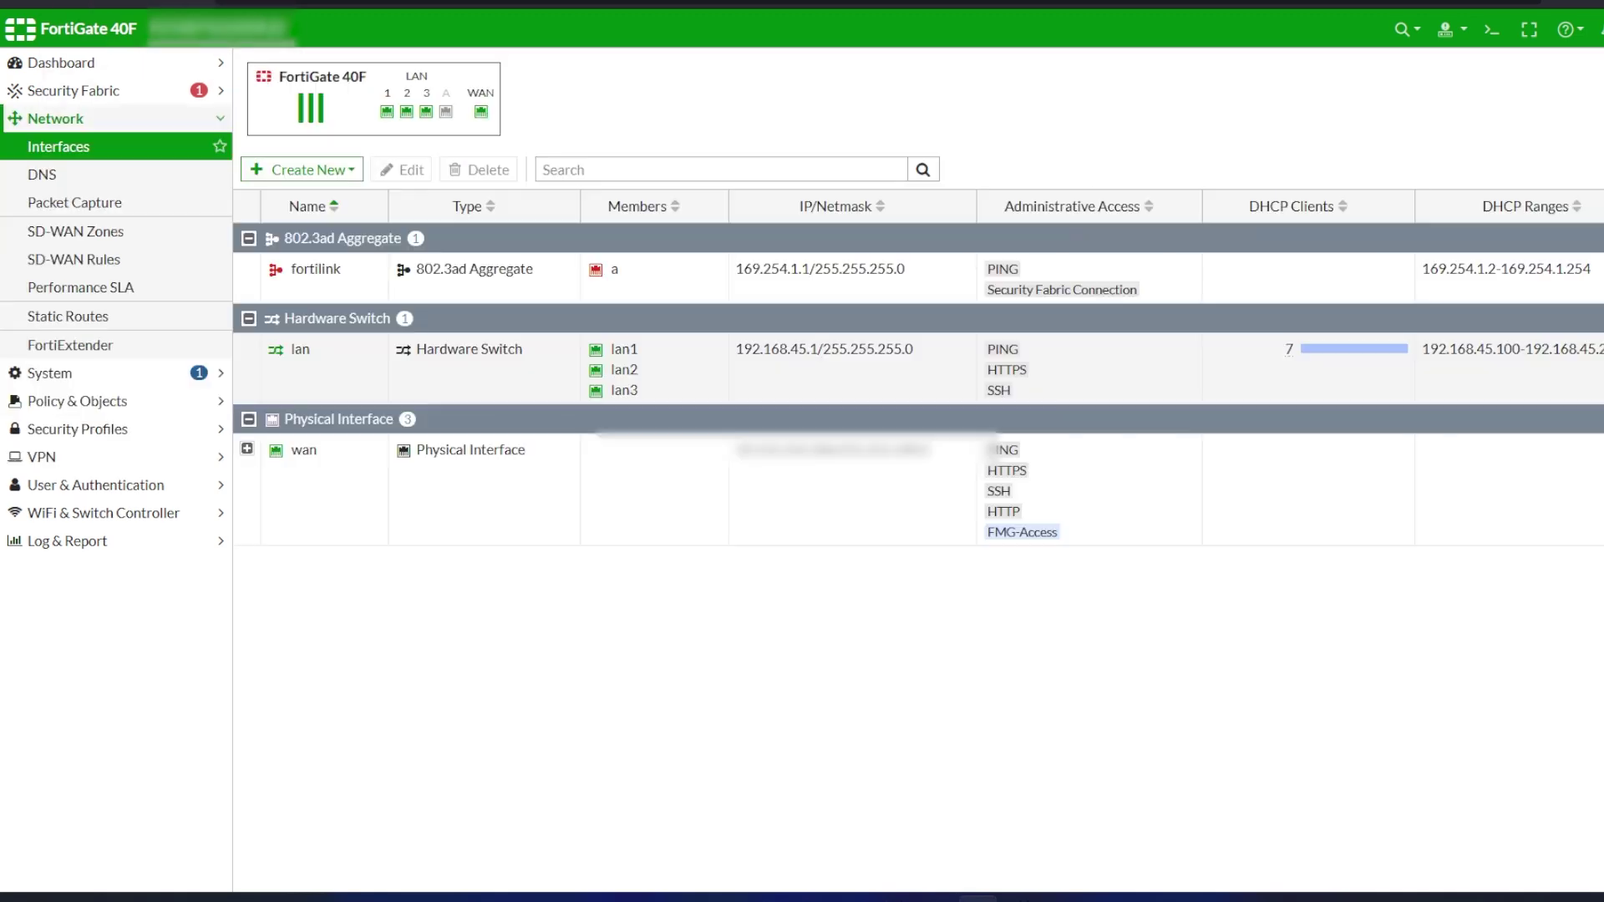
click(67, 176)
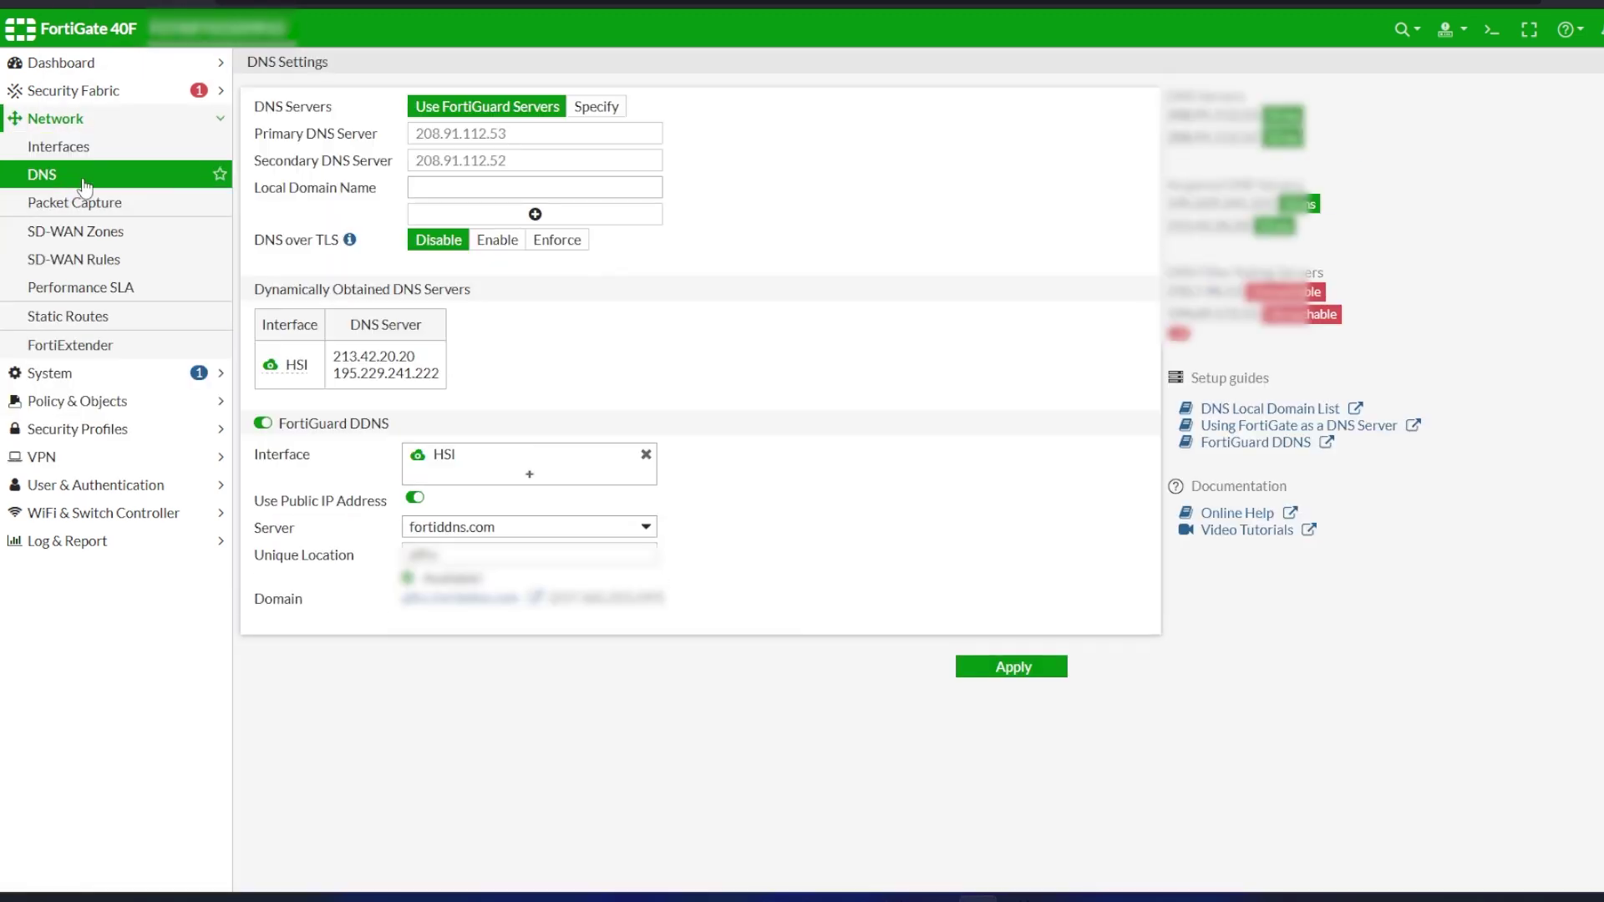
drag(404, 598, 519, 598)
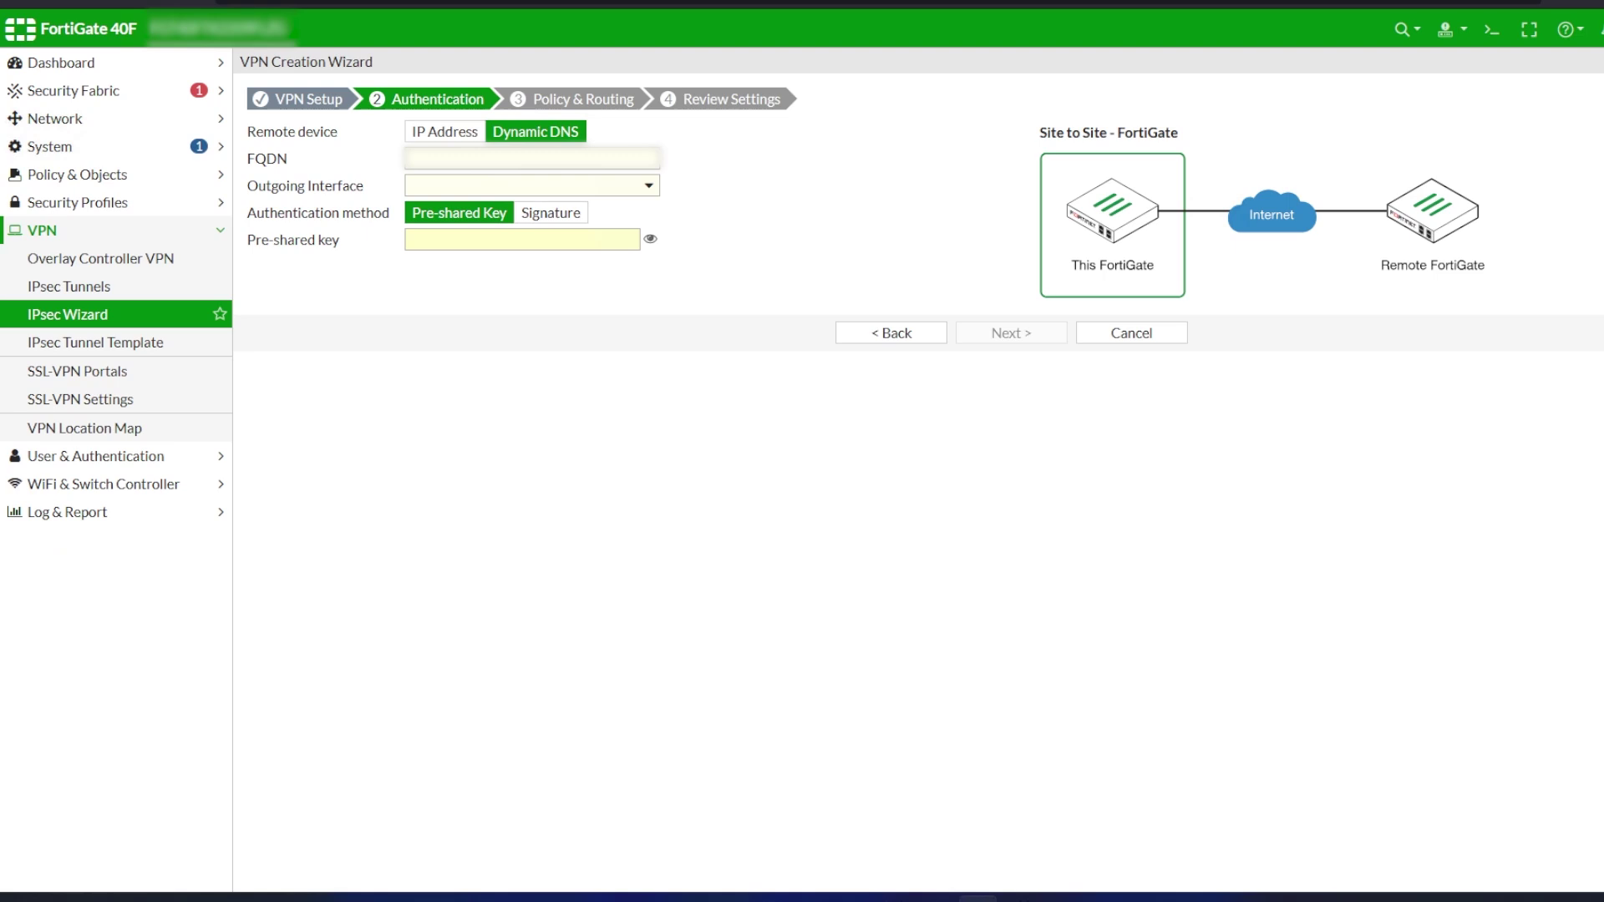
text(plfcc.fortiddns.com)
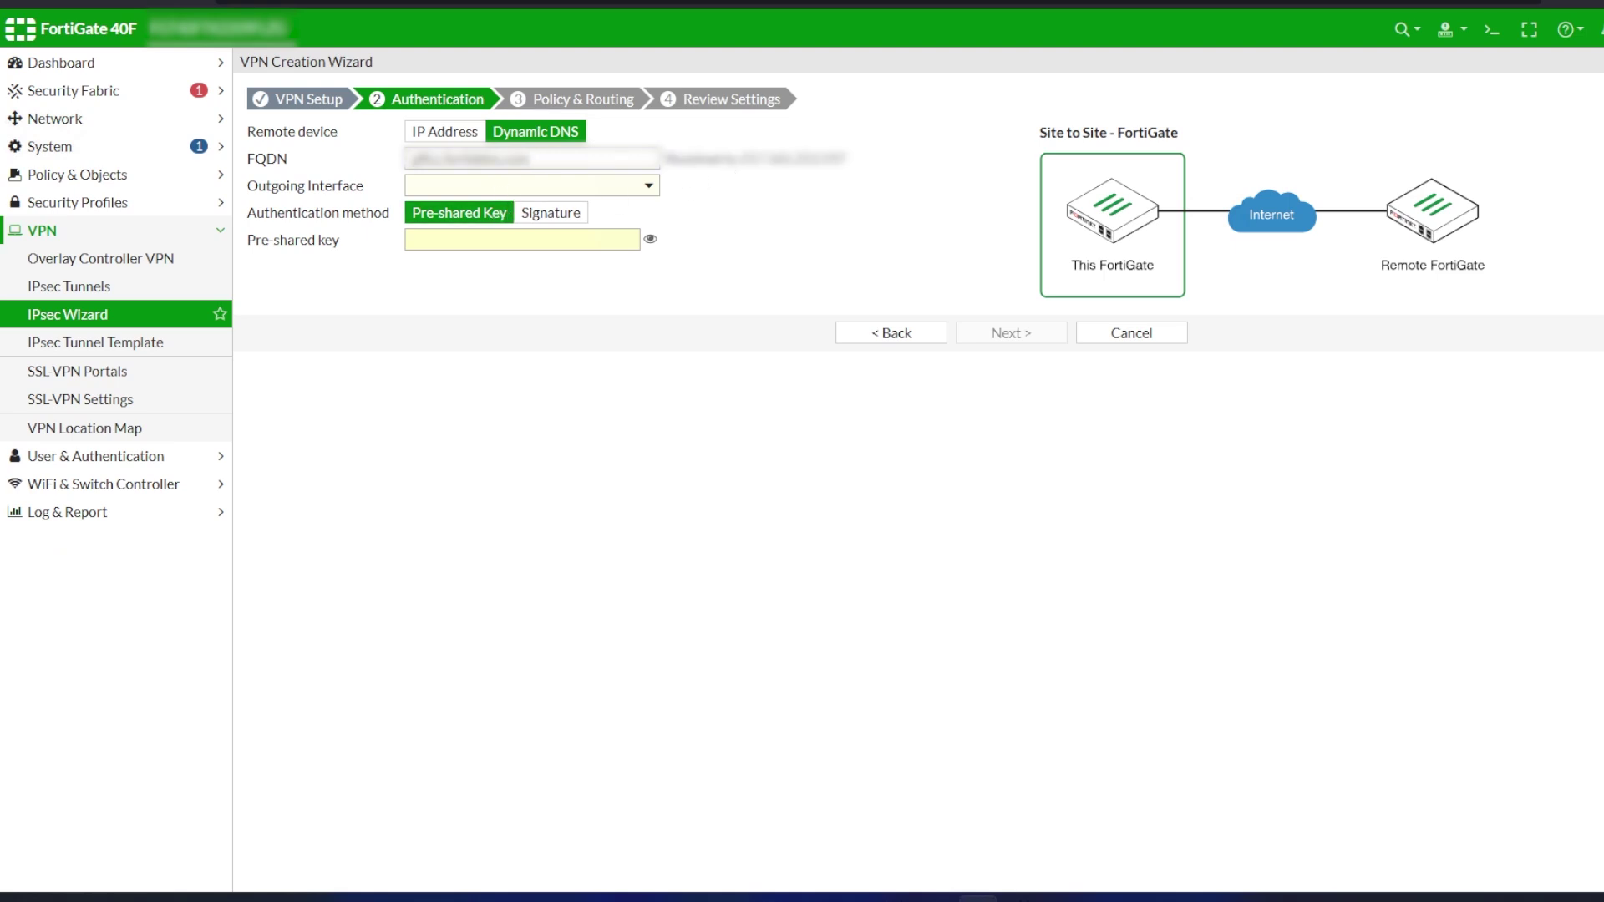
drag(668, 172, 860, 176)
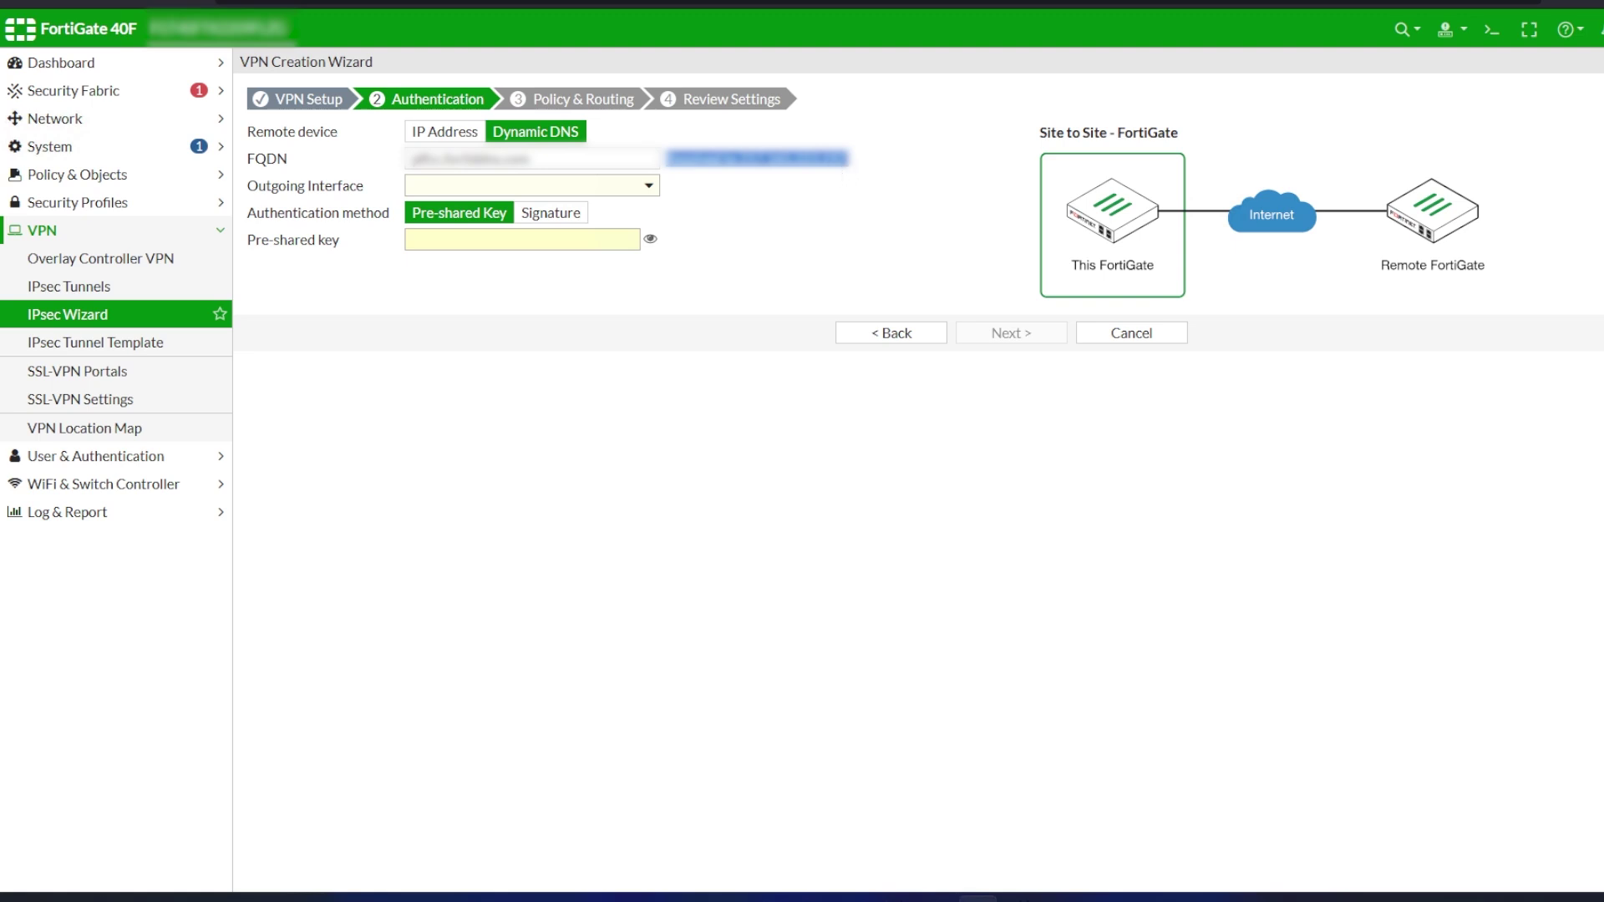
Step: Choose HSI as the outgoing interface
click(860, 176)
click(645, 194)
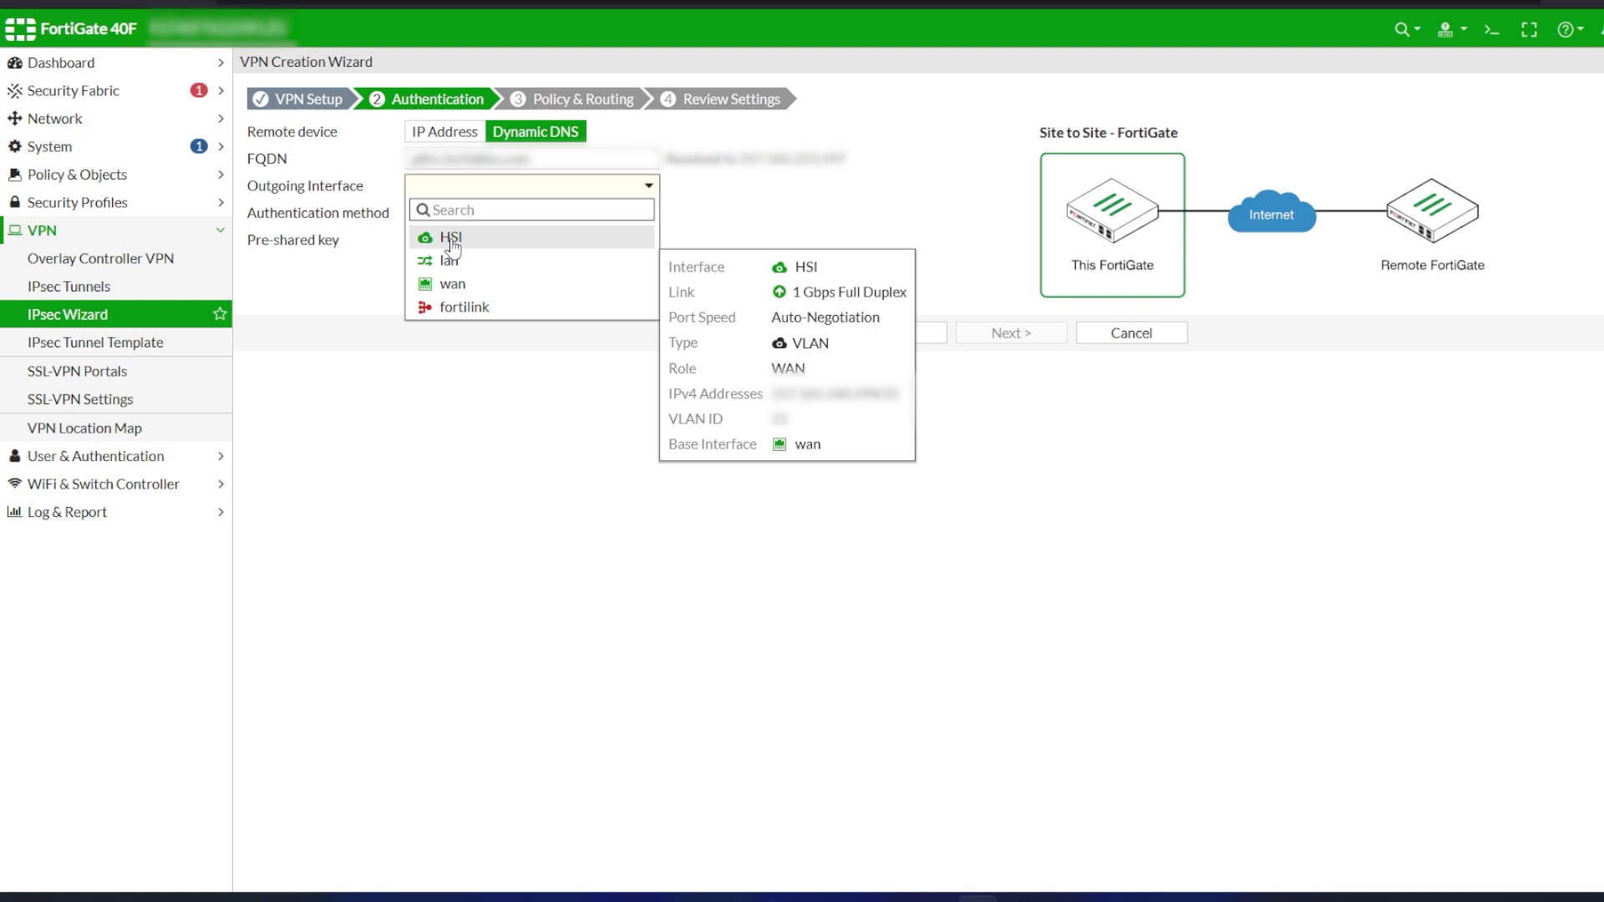
click(451, 239)
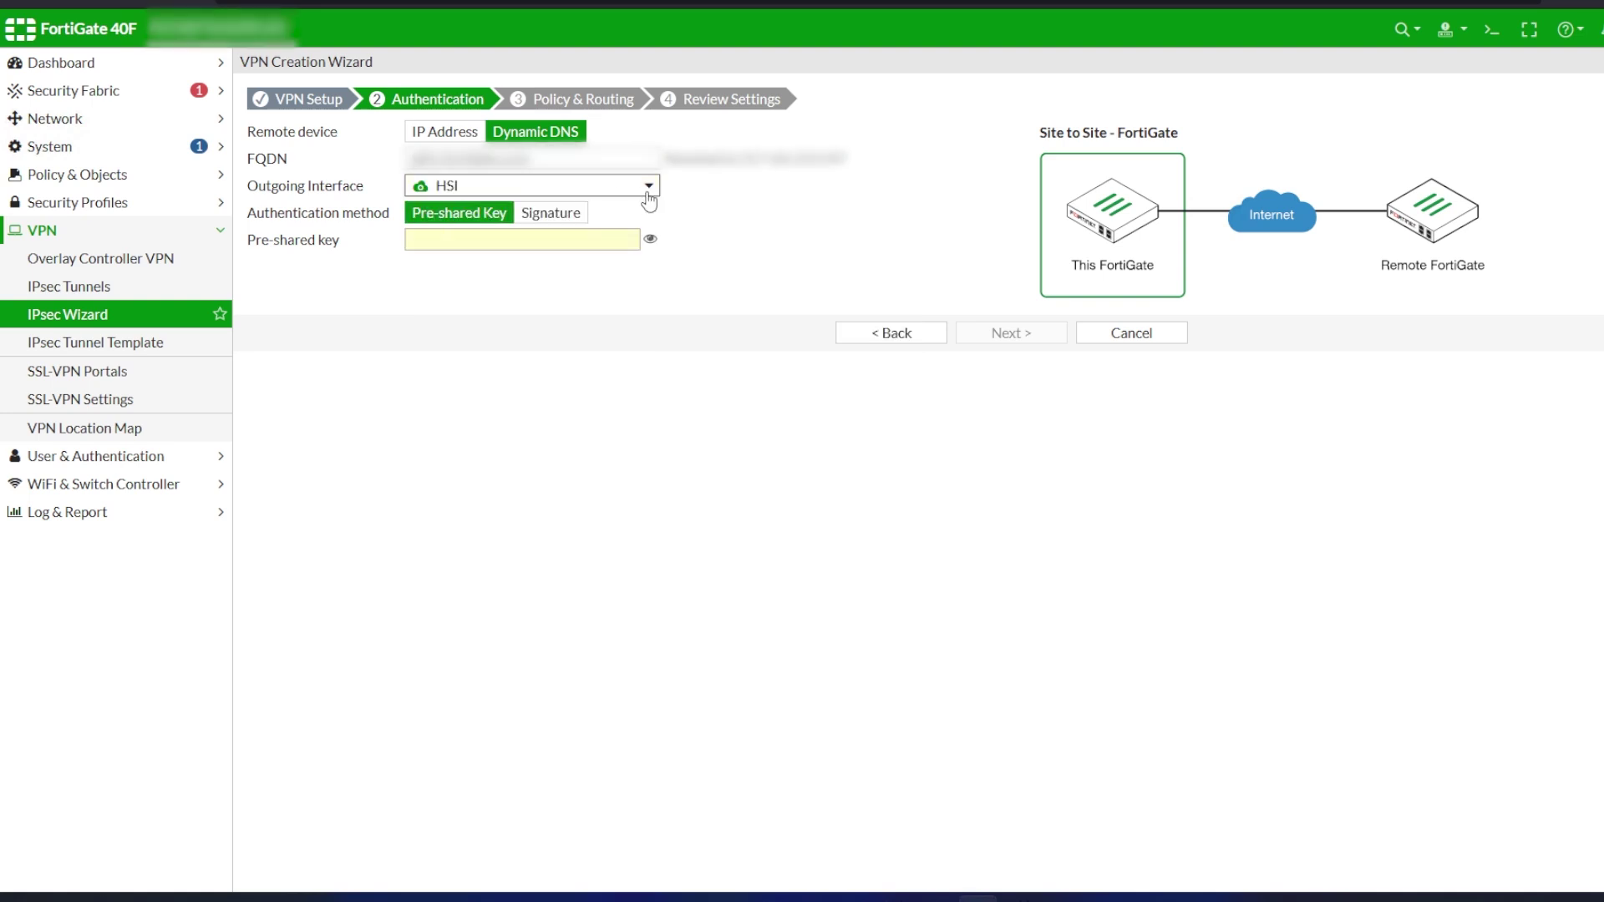
click(644, 191)
click(451, 239)
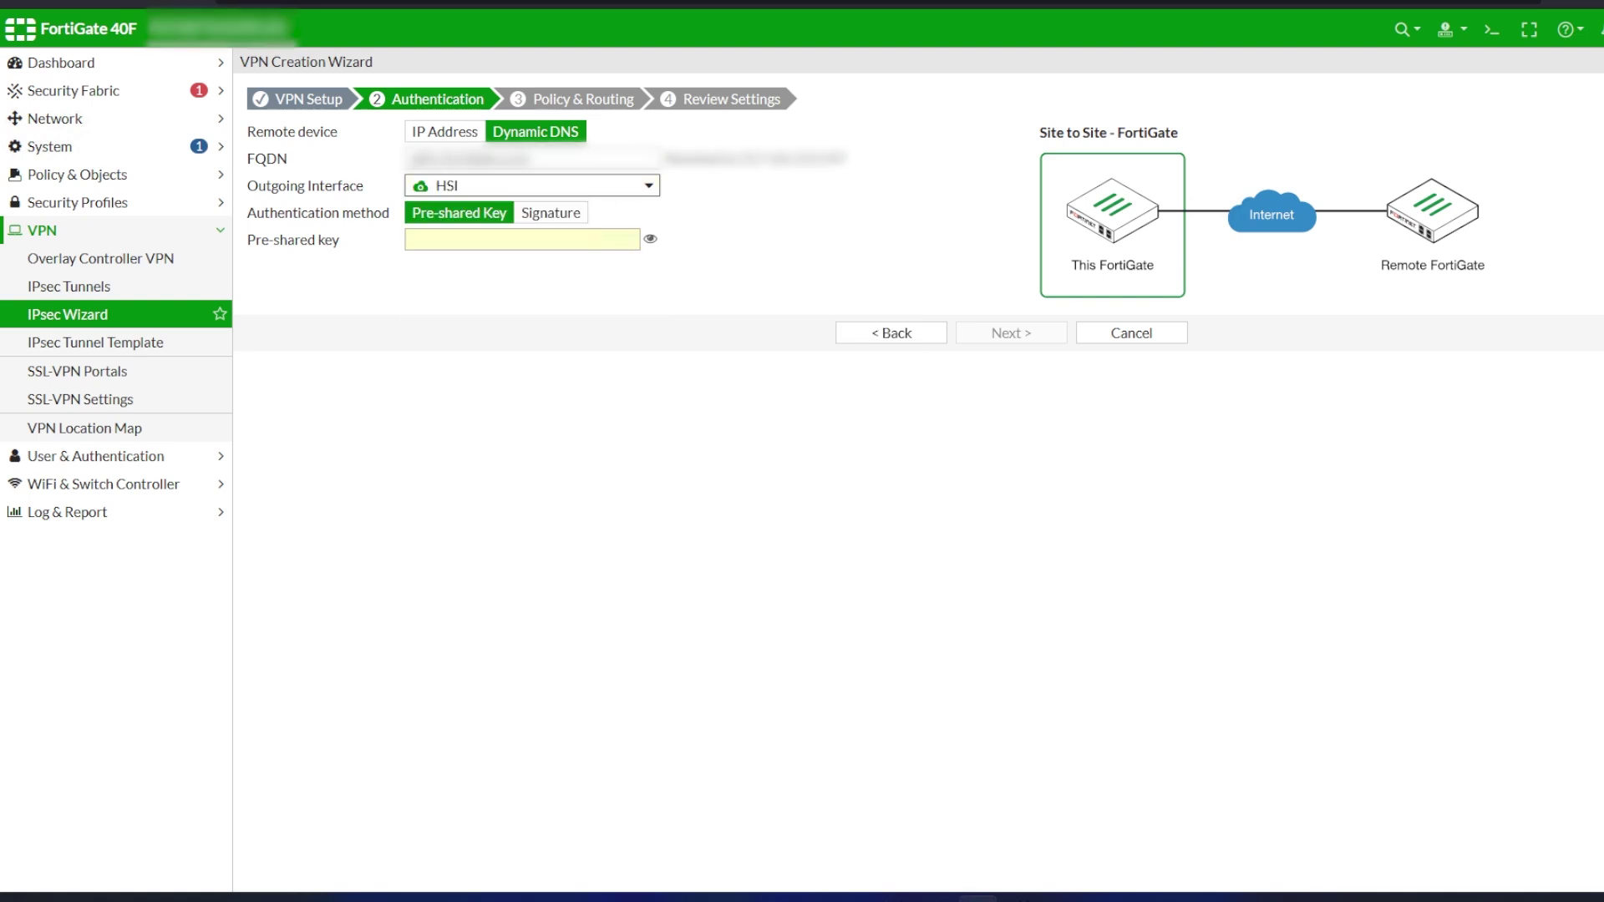
Step: Enter the pre-shared key and briefly reveal it to verify
click(522, 240)
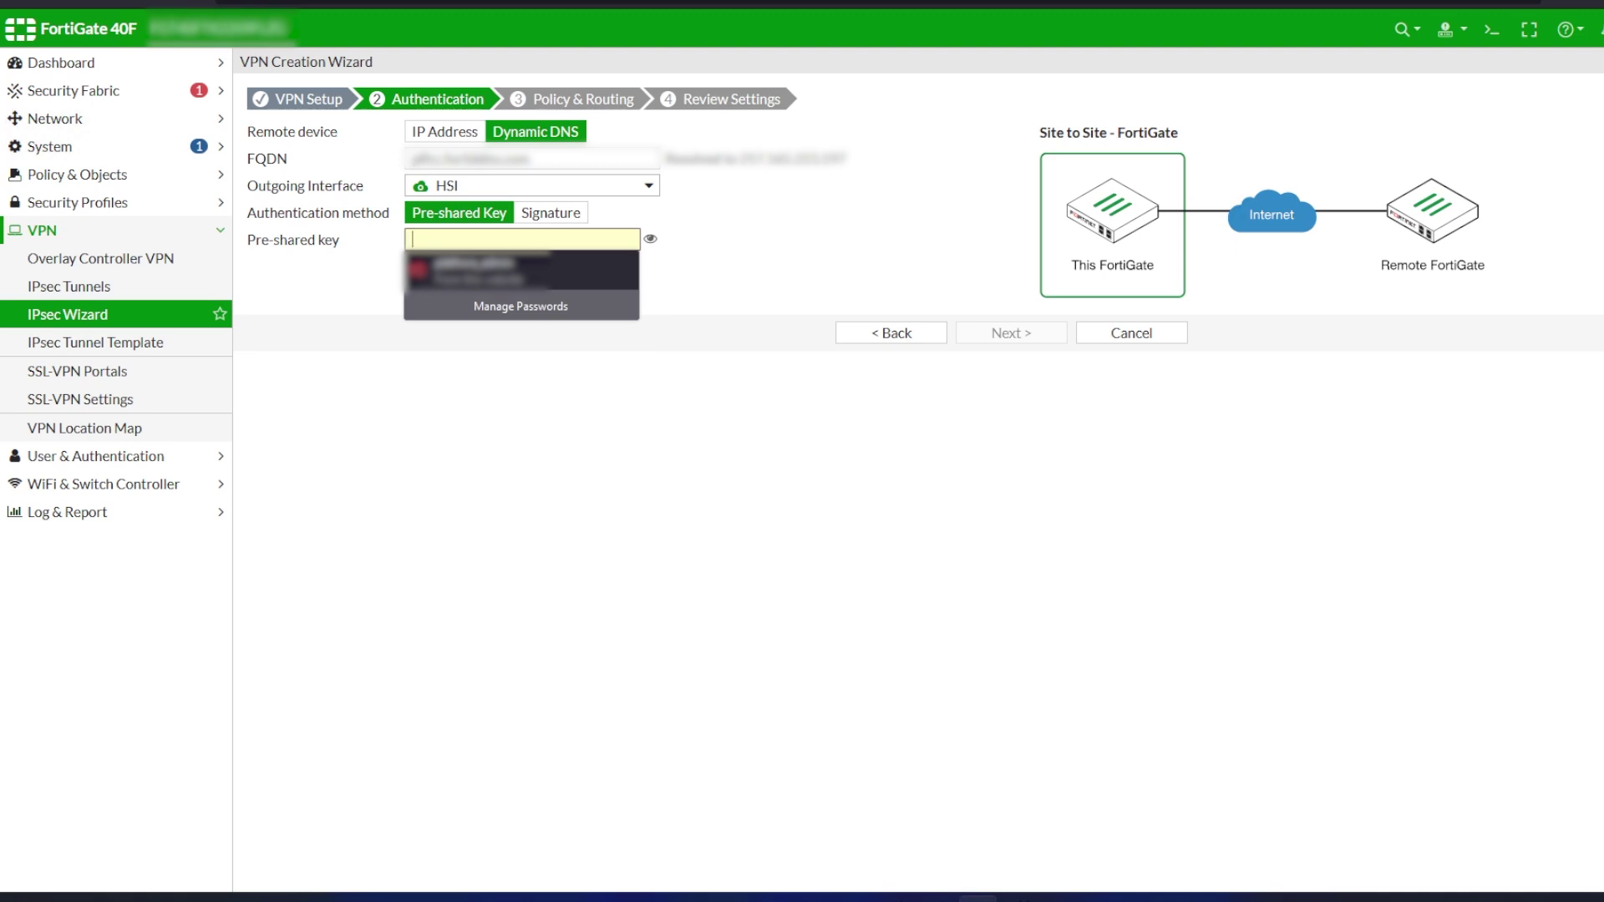
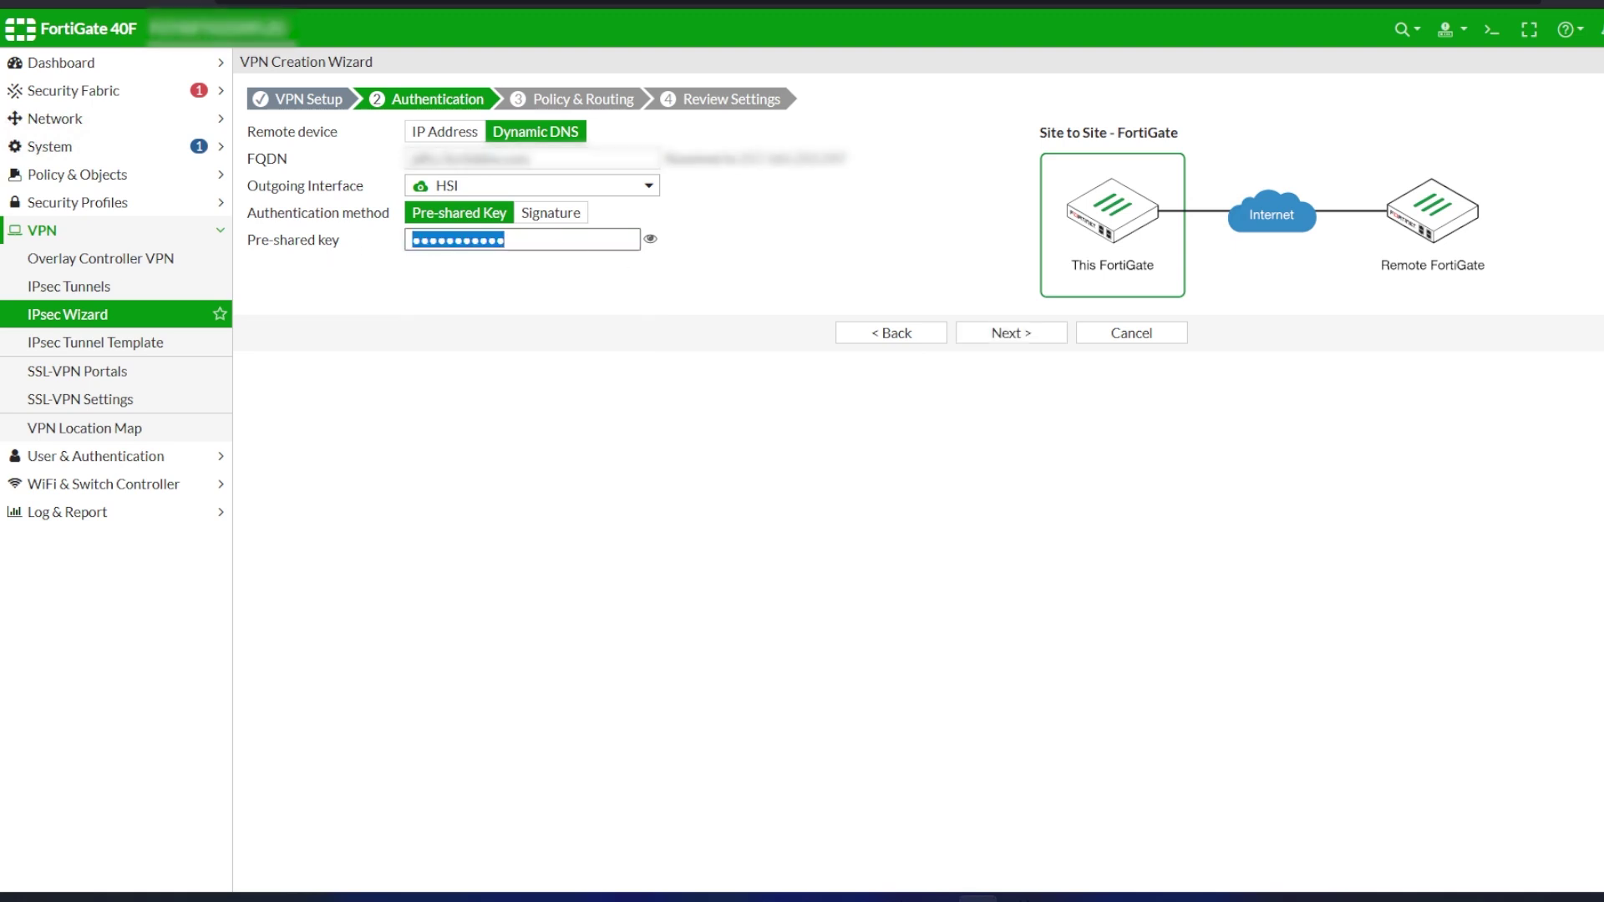
click(649, 239)
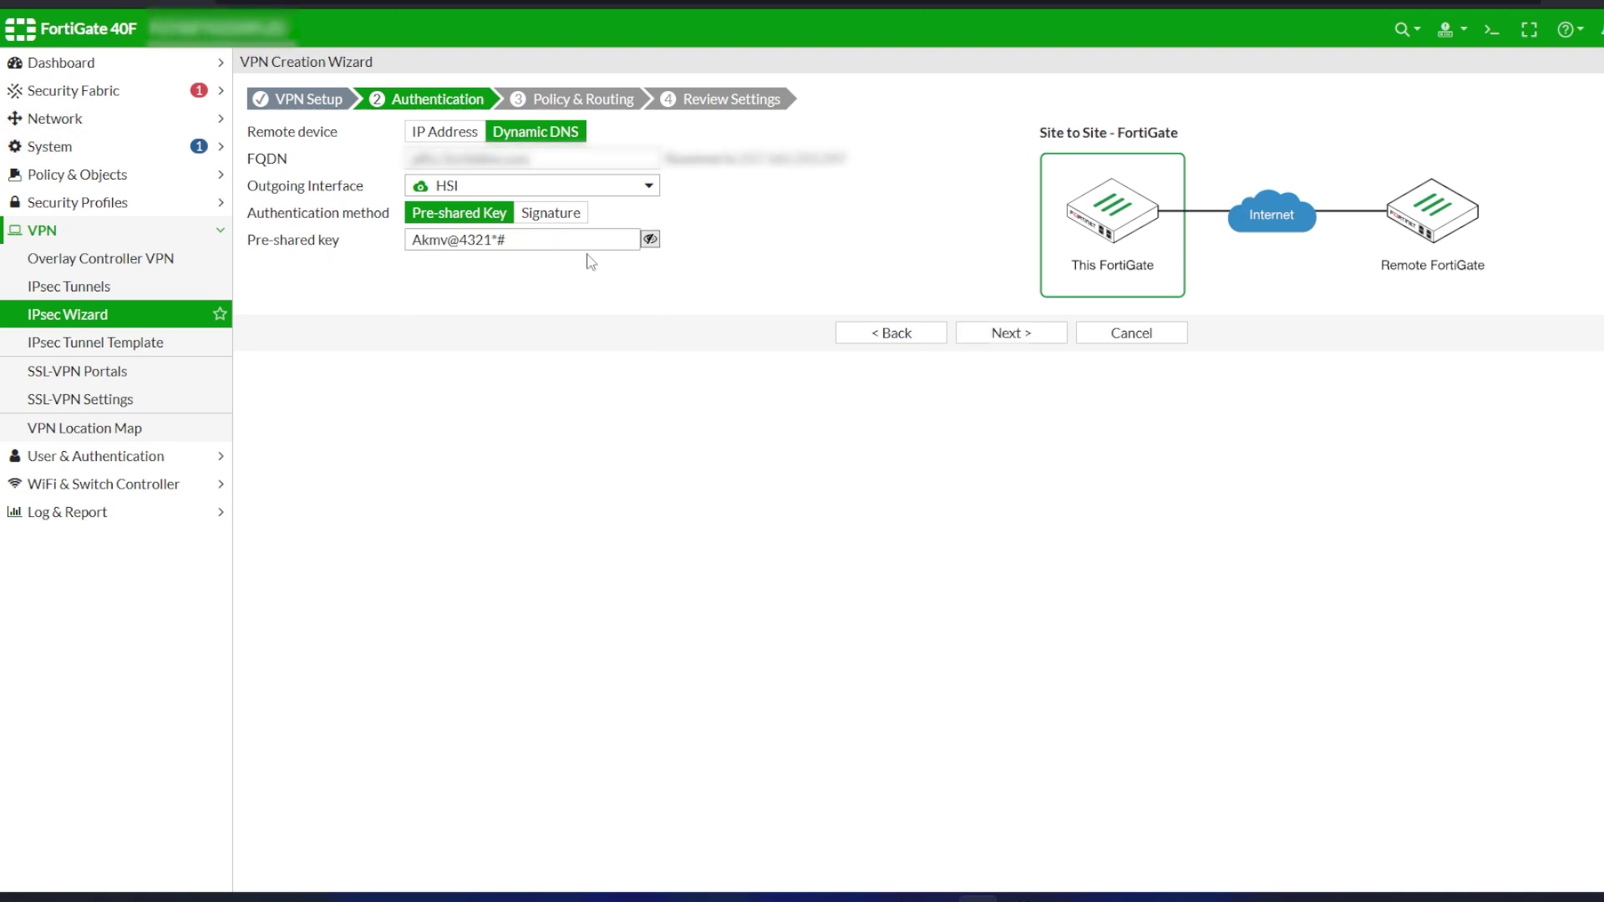
click(650, 240)
Step: Use lan as local interface with remote subnet 192.168.45.0/24, then continue to Review Settings
click(1020, 333)
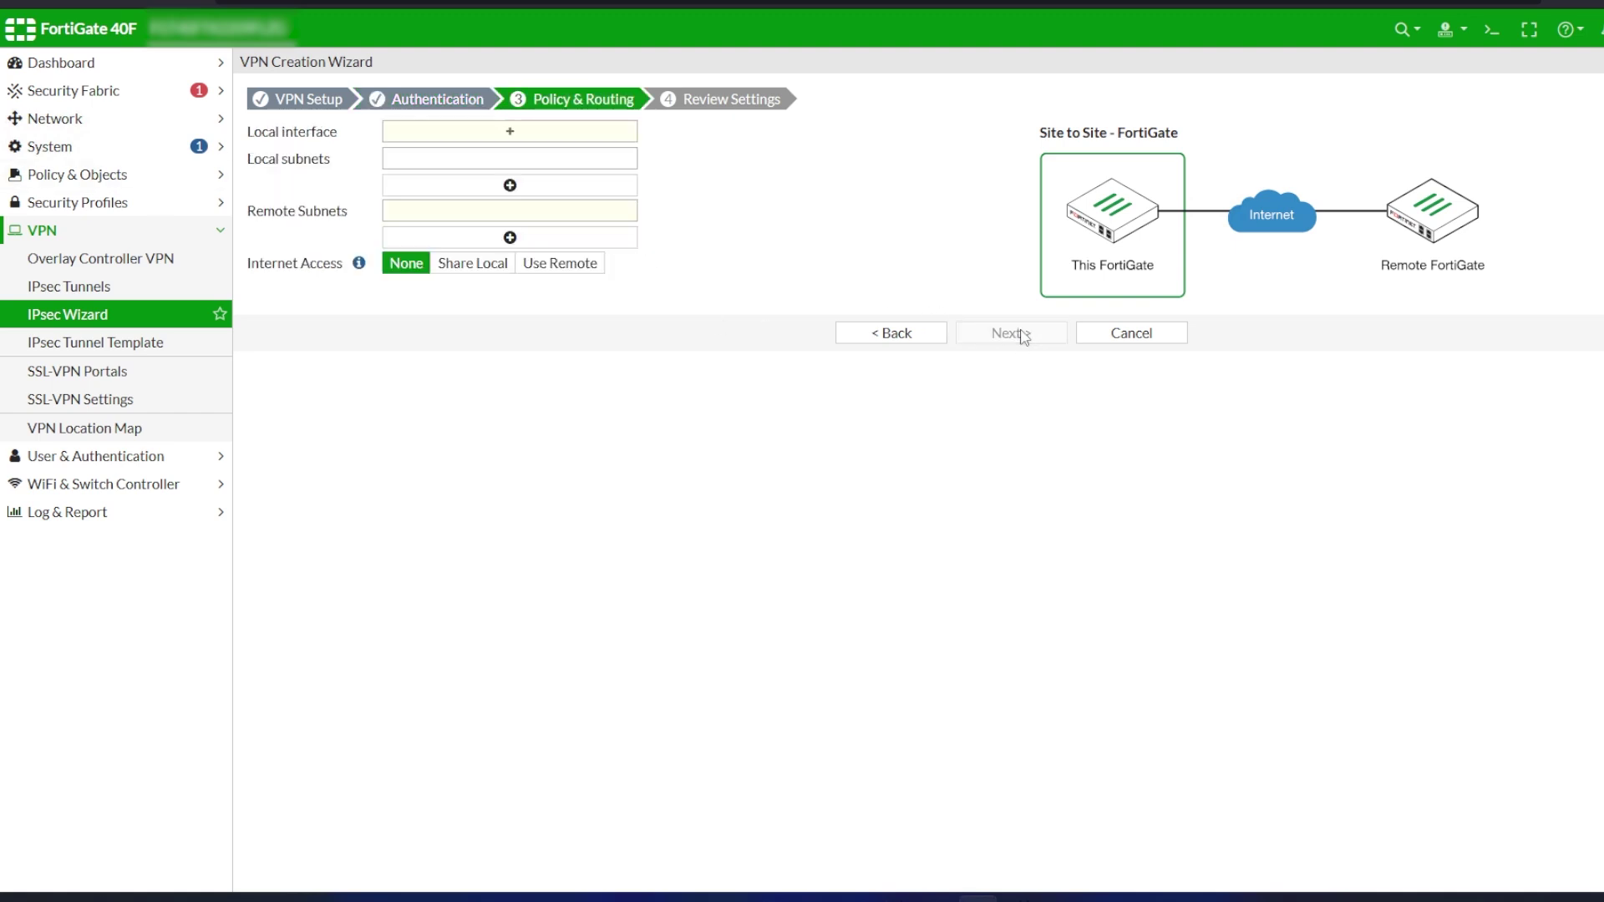
click(512, 134)
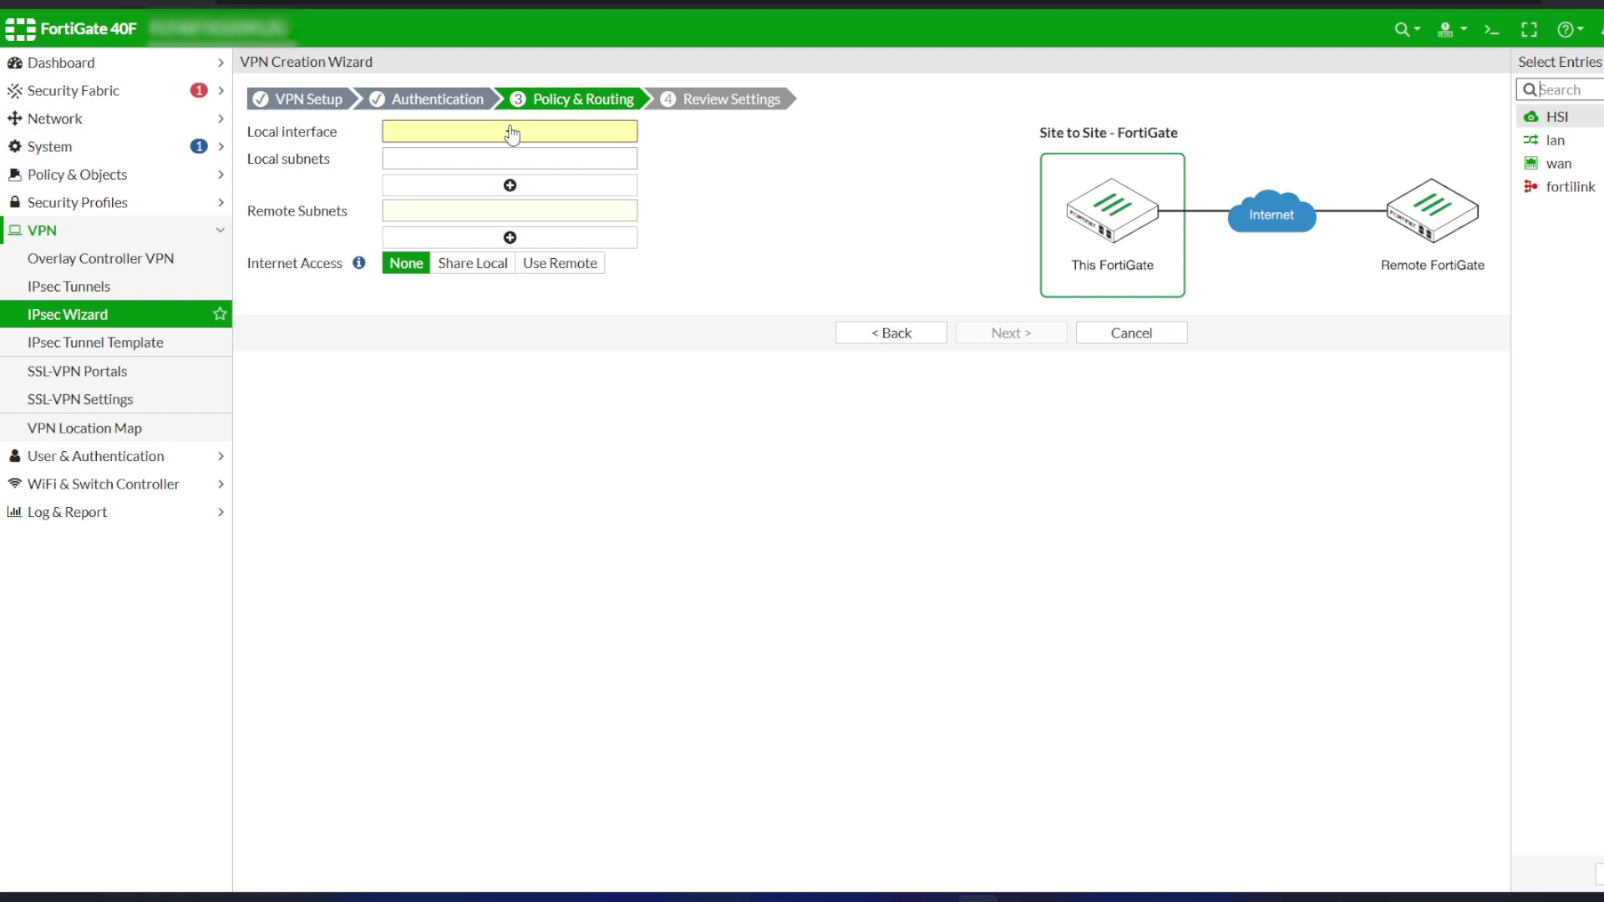
click(1555, 142)
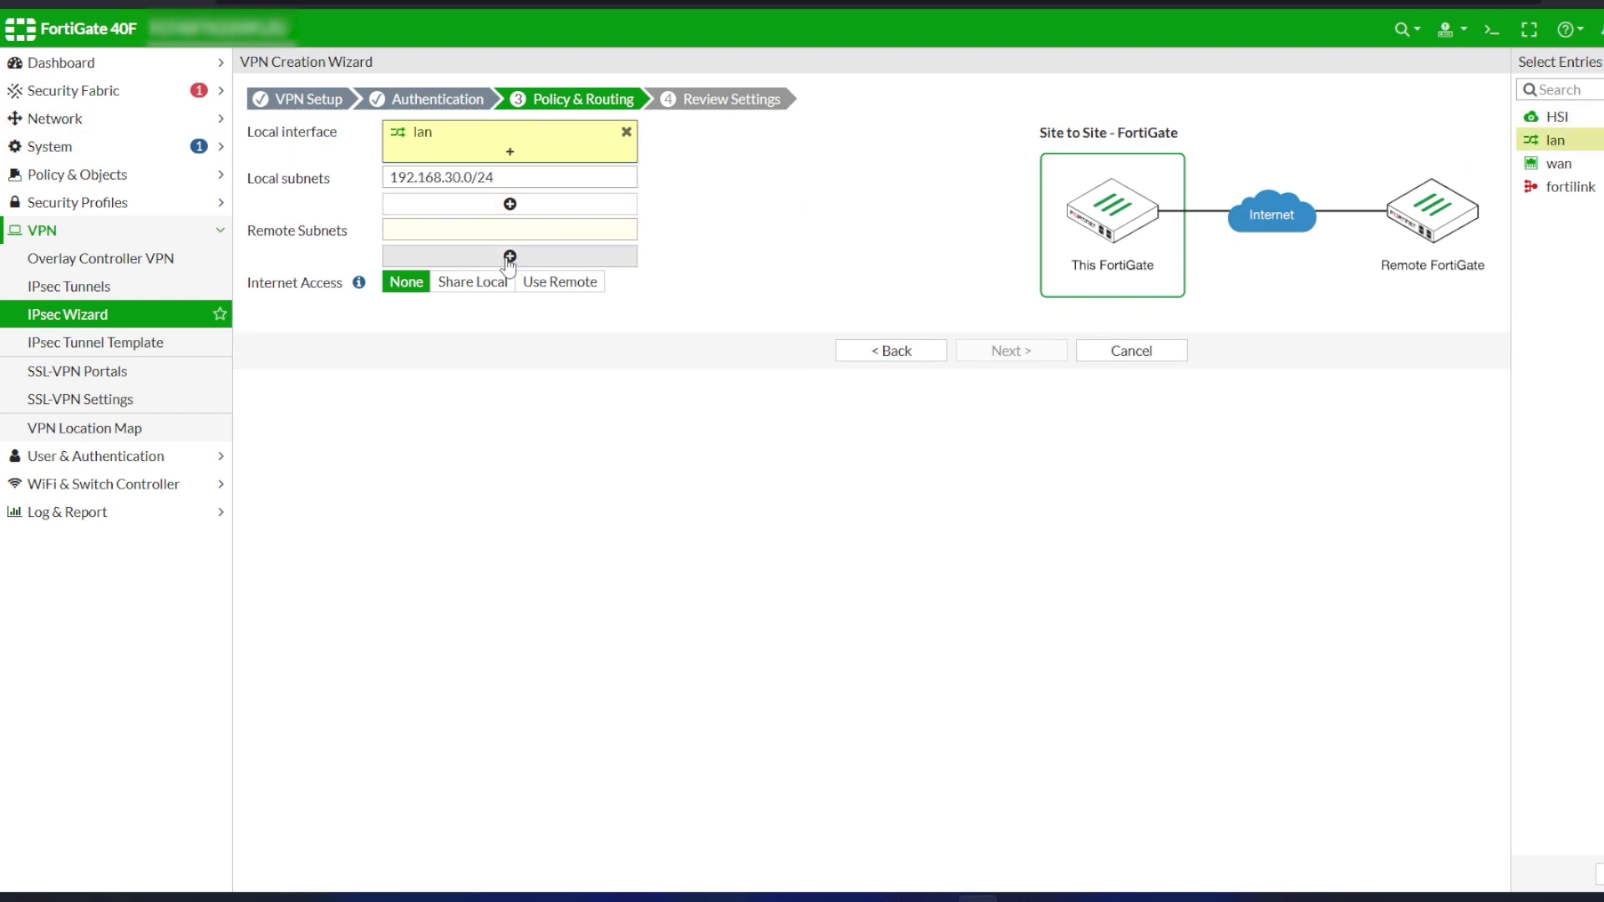
click(509, 229)
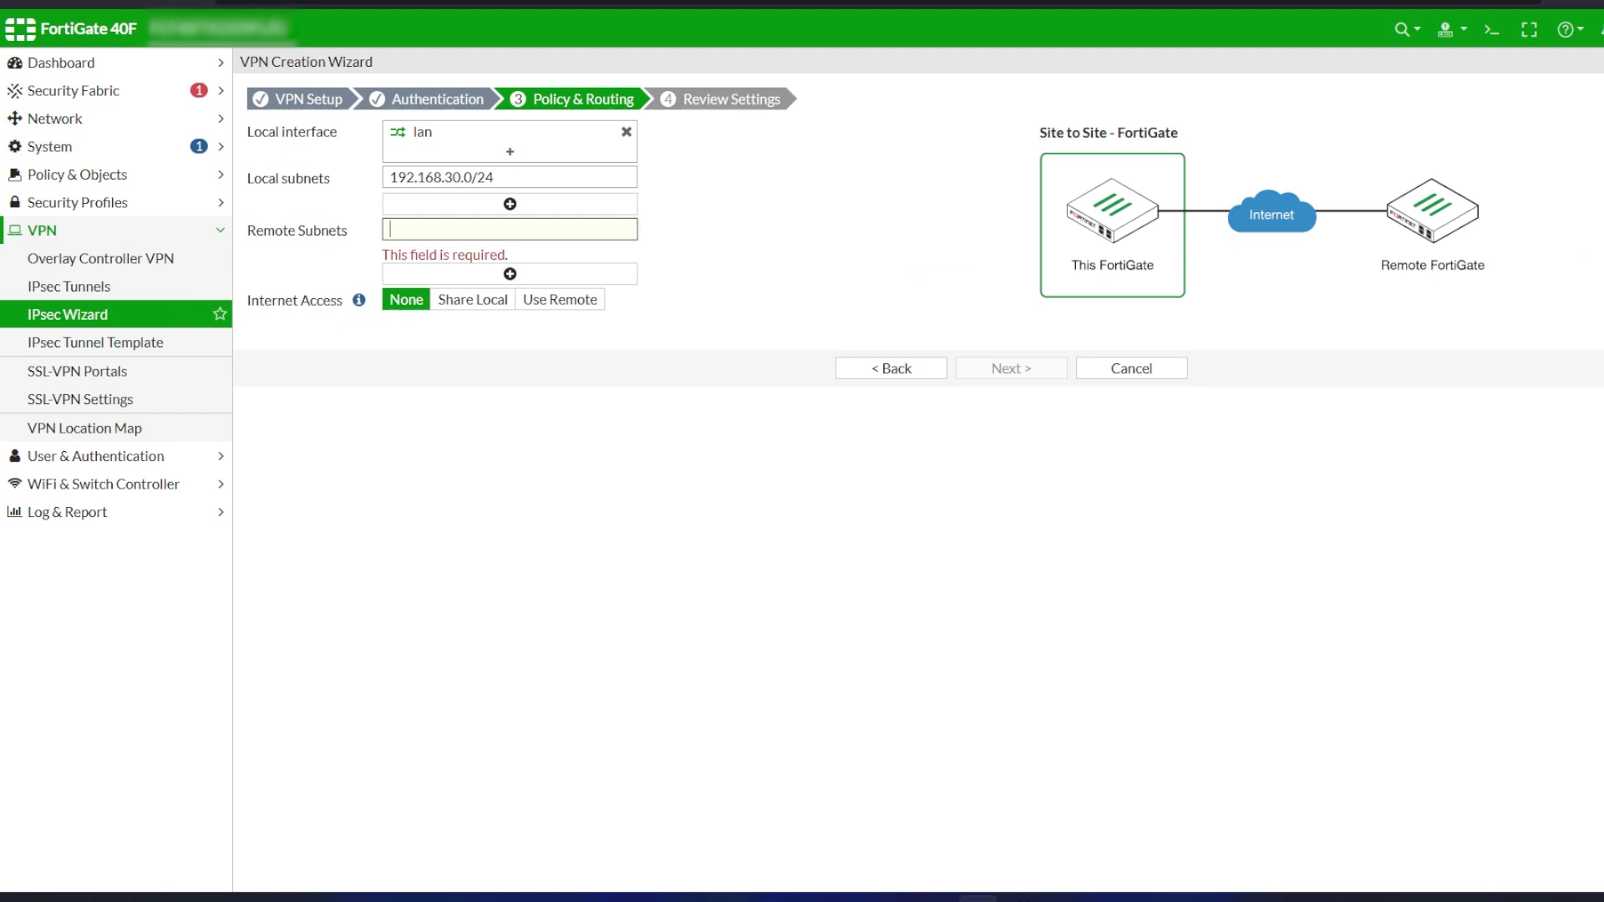
text(192.168.45.0)
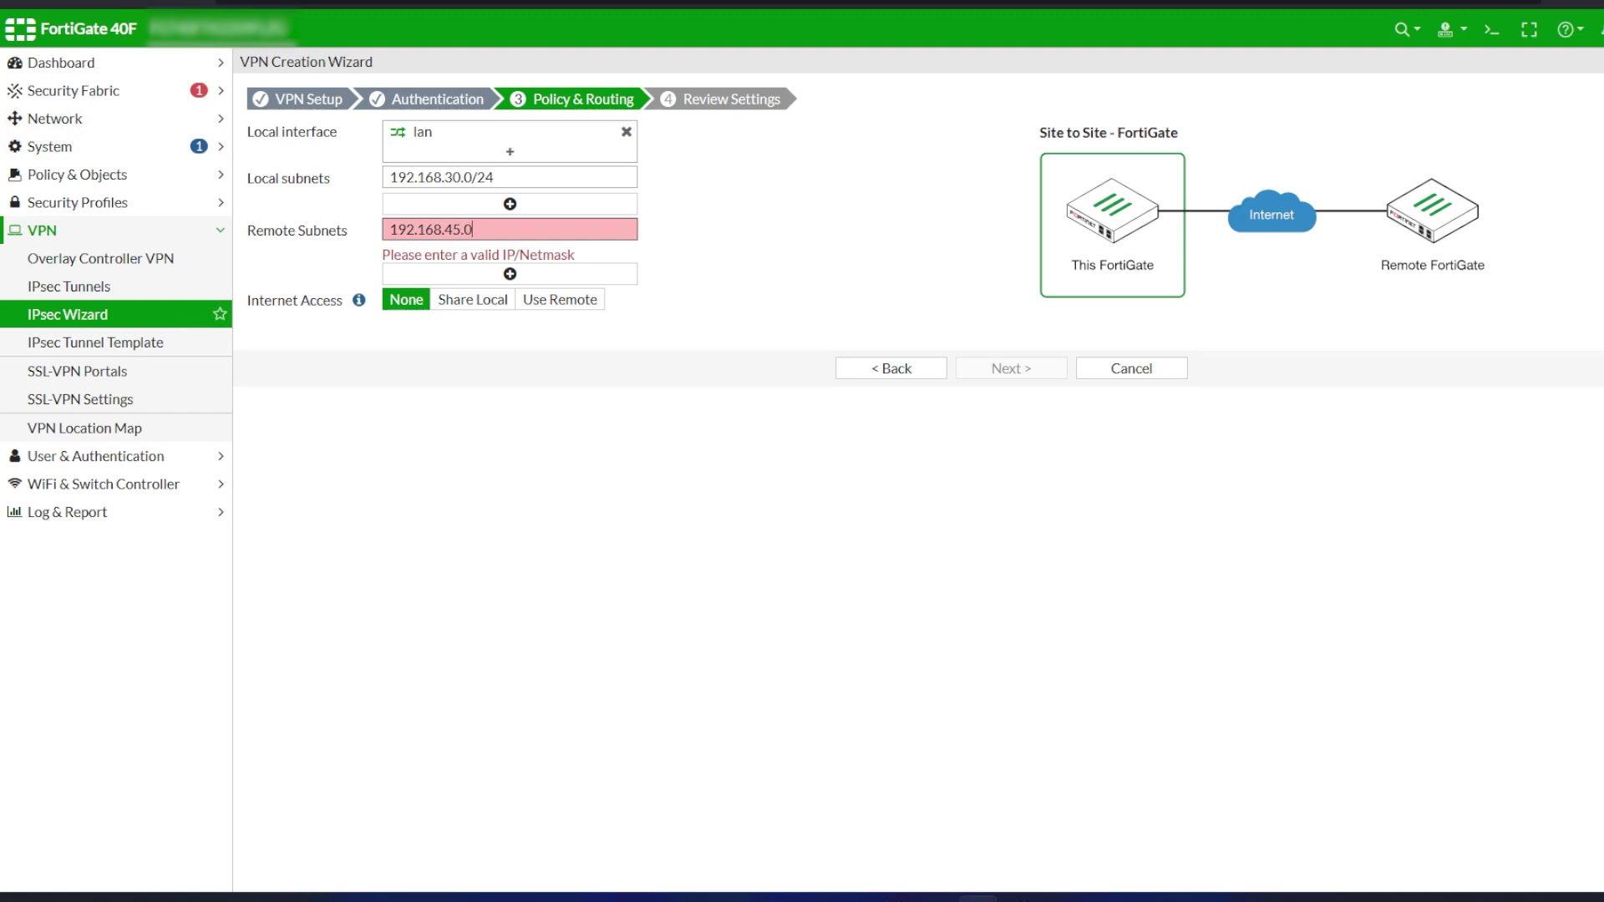
text(/24)
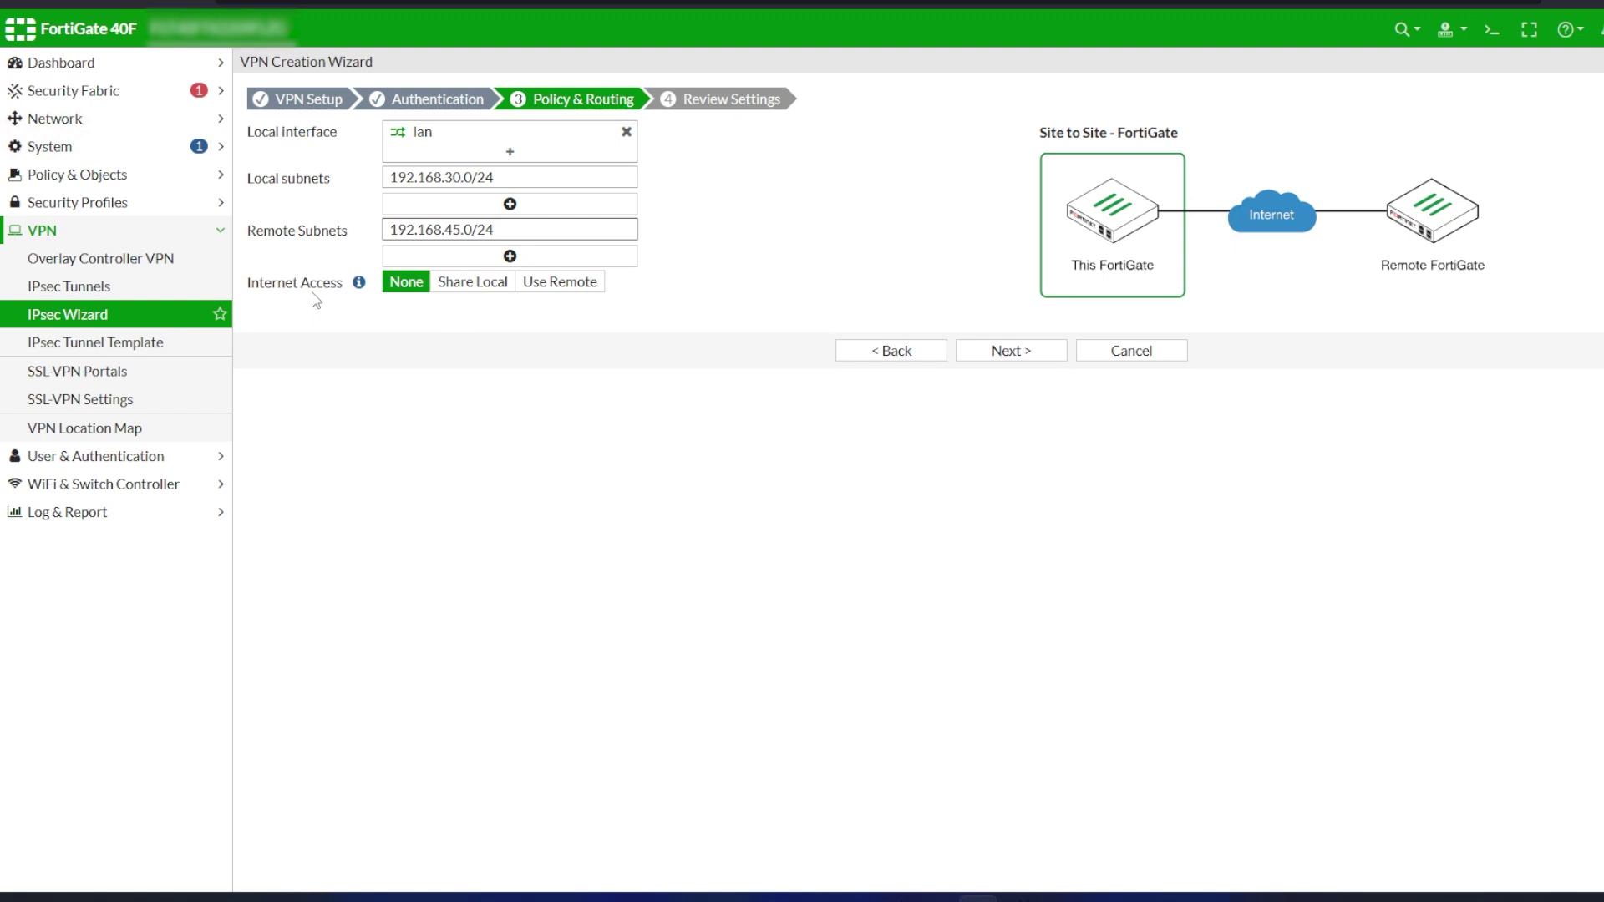
click(1027, 352)
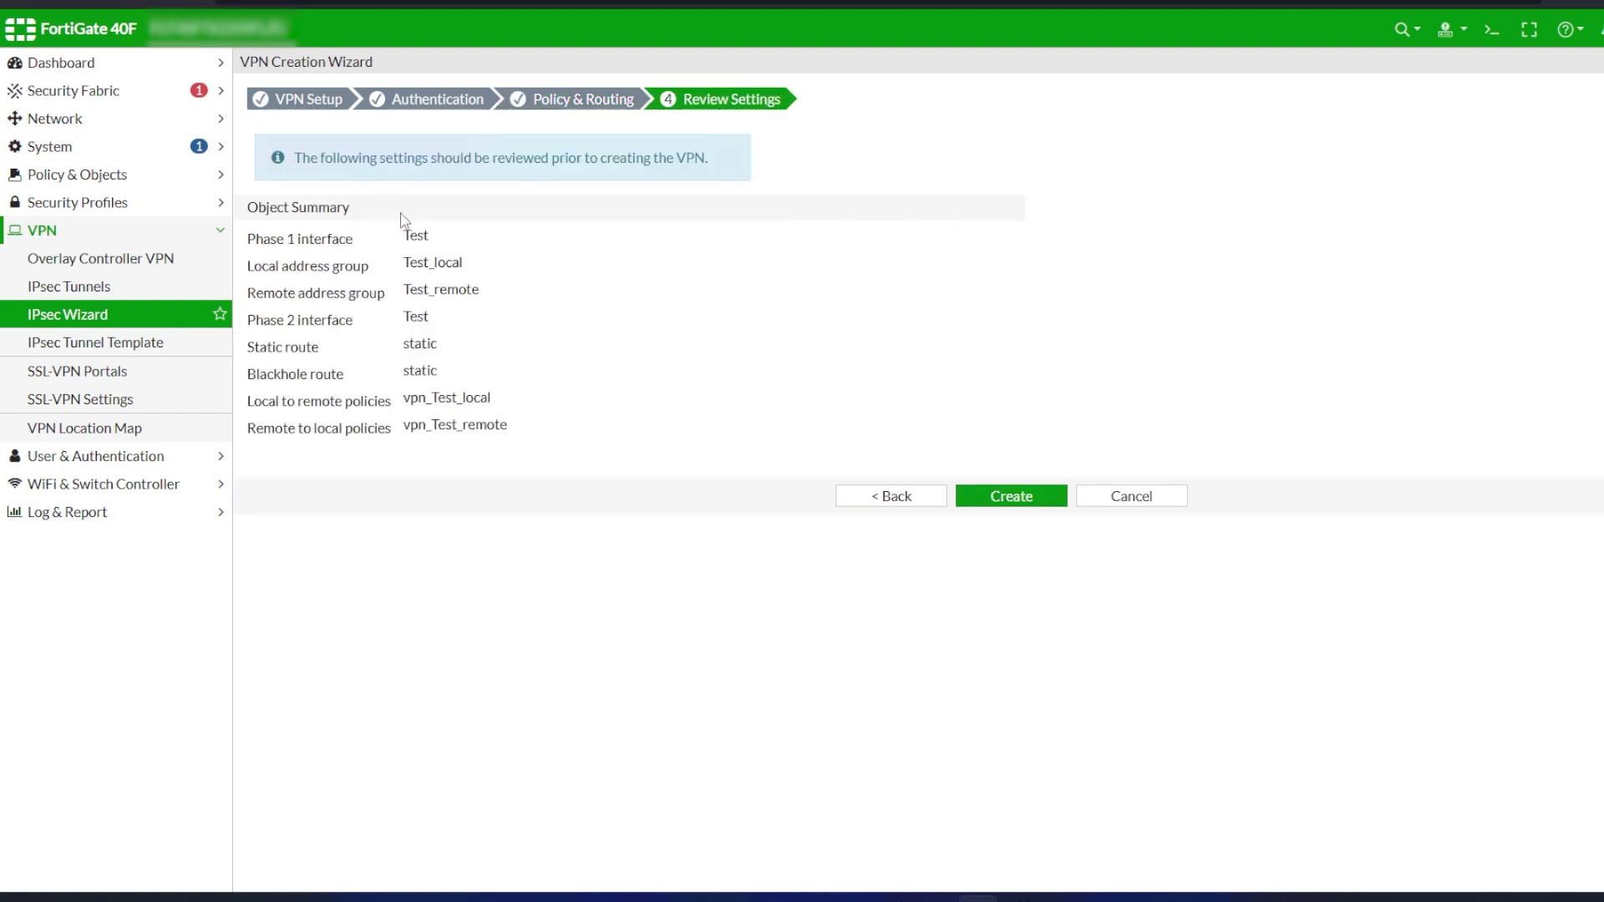
Step: Review the phase 1 interface, address groups, static and blackhole routes and policies, then create the VPN
drag(249, 242, 523, 265)
drag(297, 320, 445, 359)
drag(302, 401, 523, 454)
click(543, 446)
drag(274, 354, 465, 362)
drag(309, 375, 494, 397)
triple_click(306, 404)
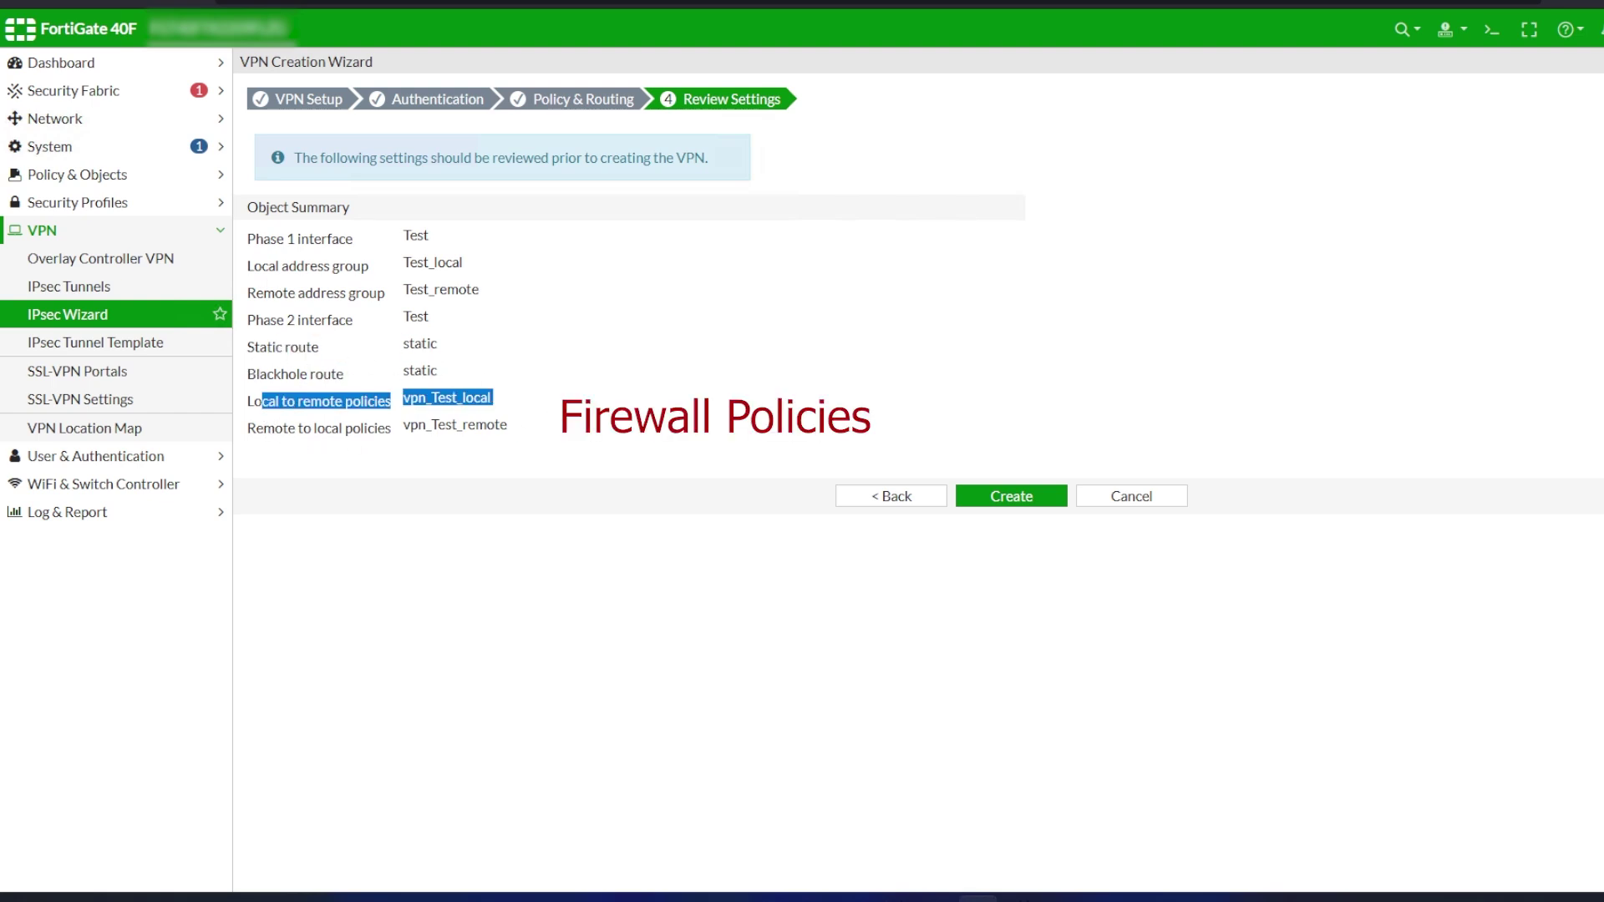
drag(317, 430, 643, 432)
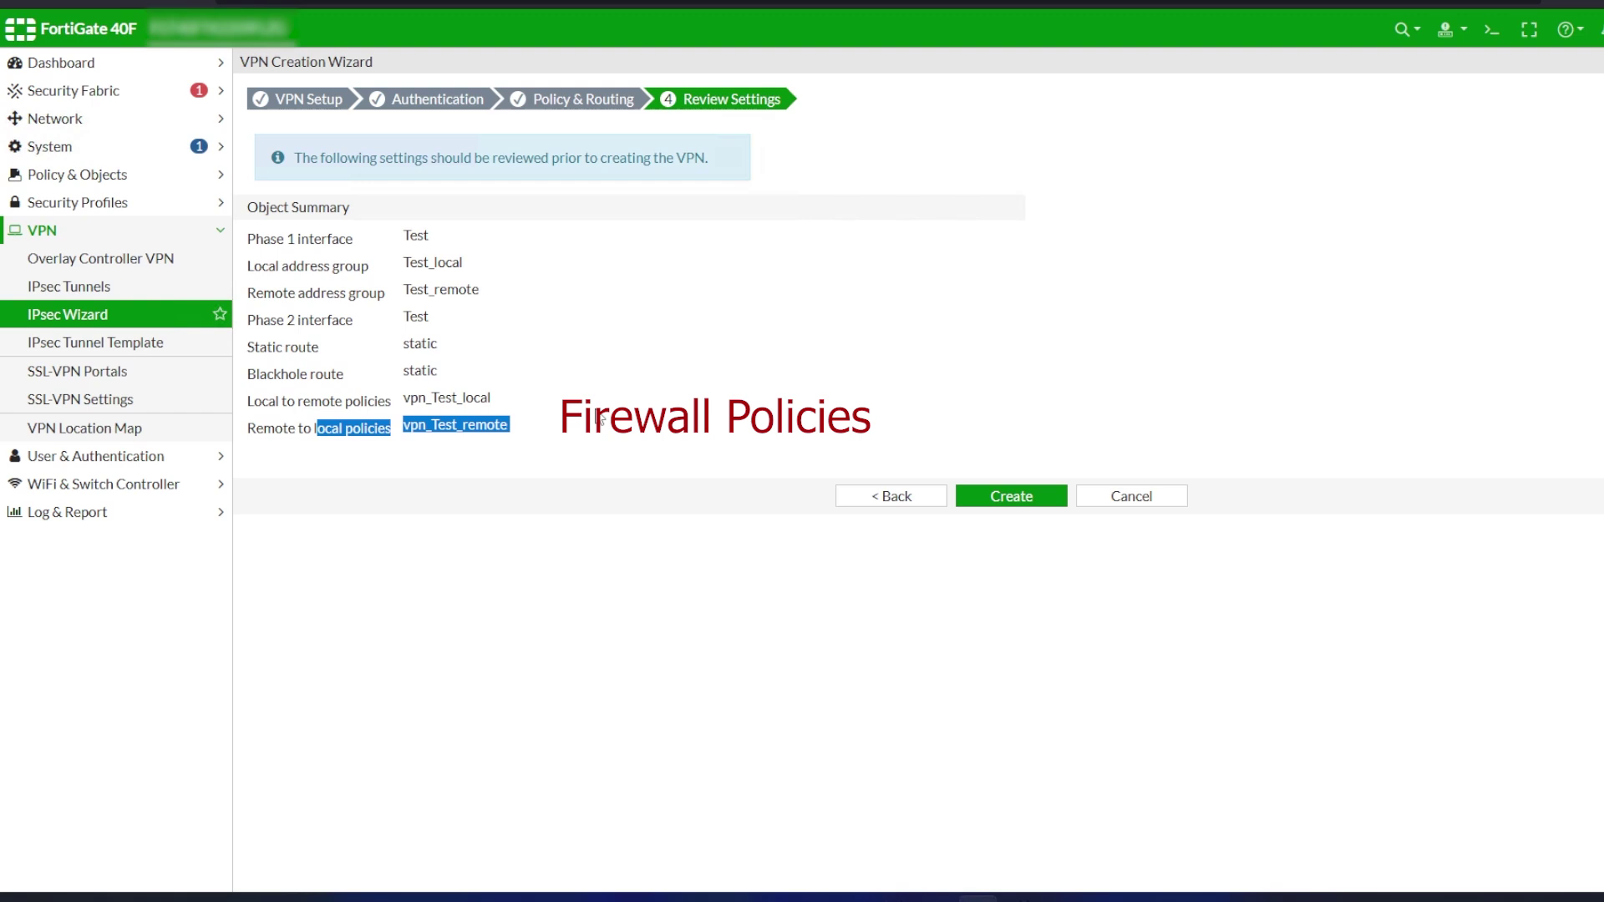
drag(333, 269, 386, 311)
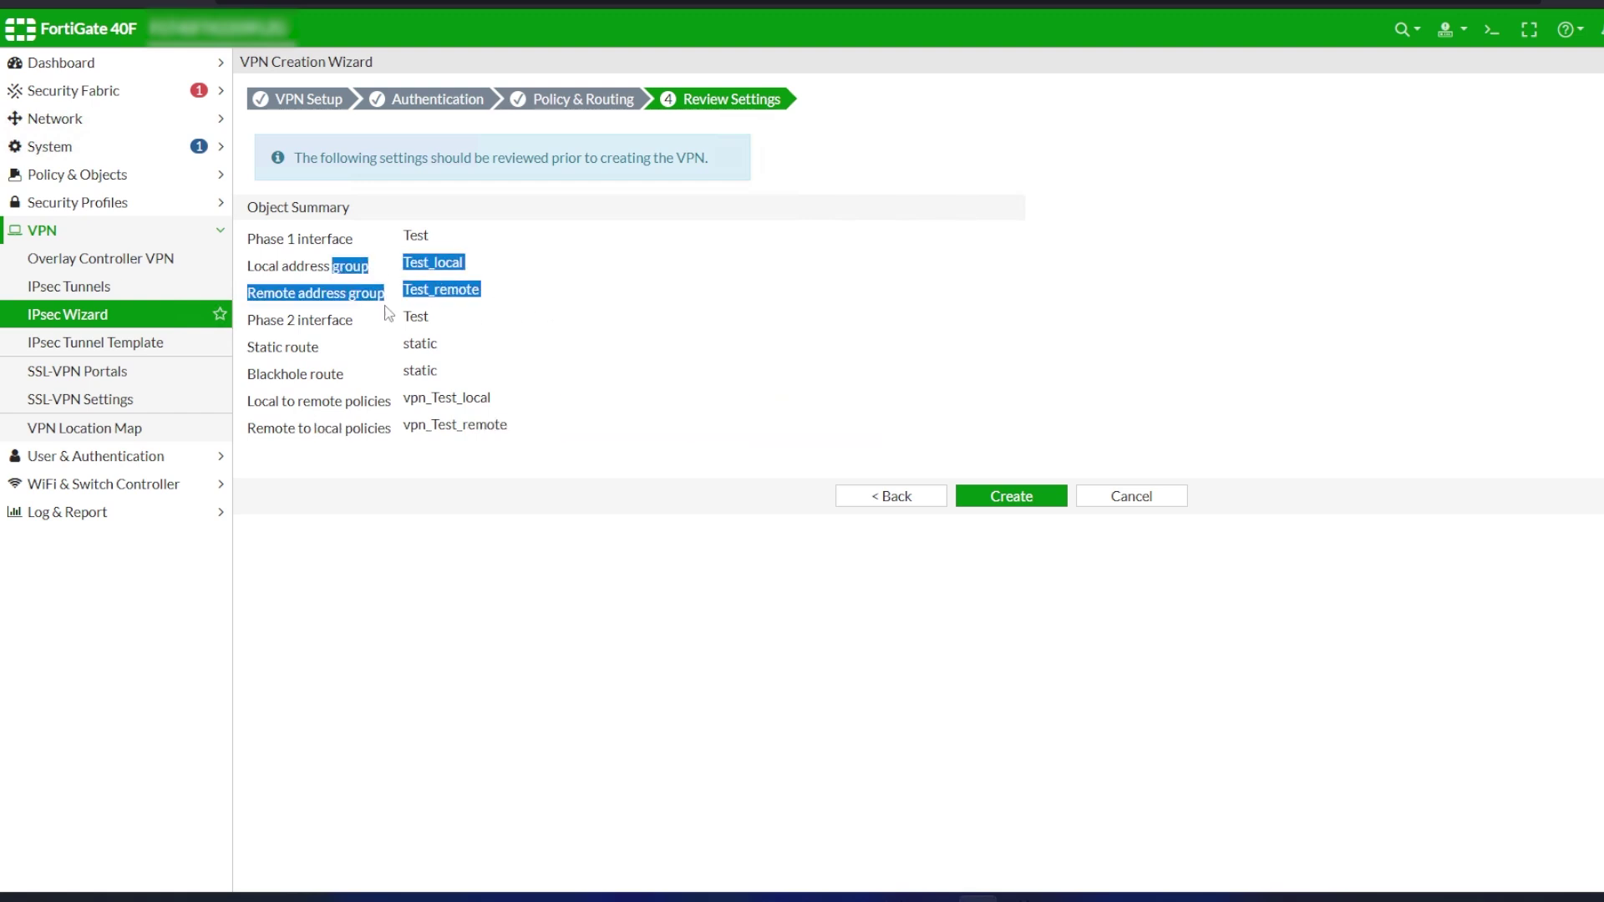
click(374, 304)
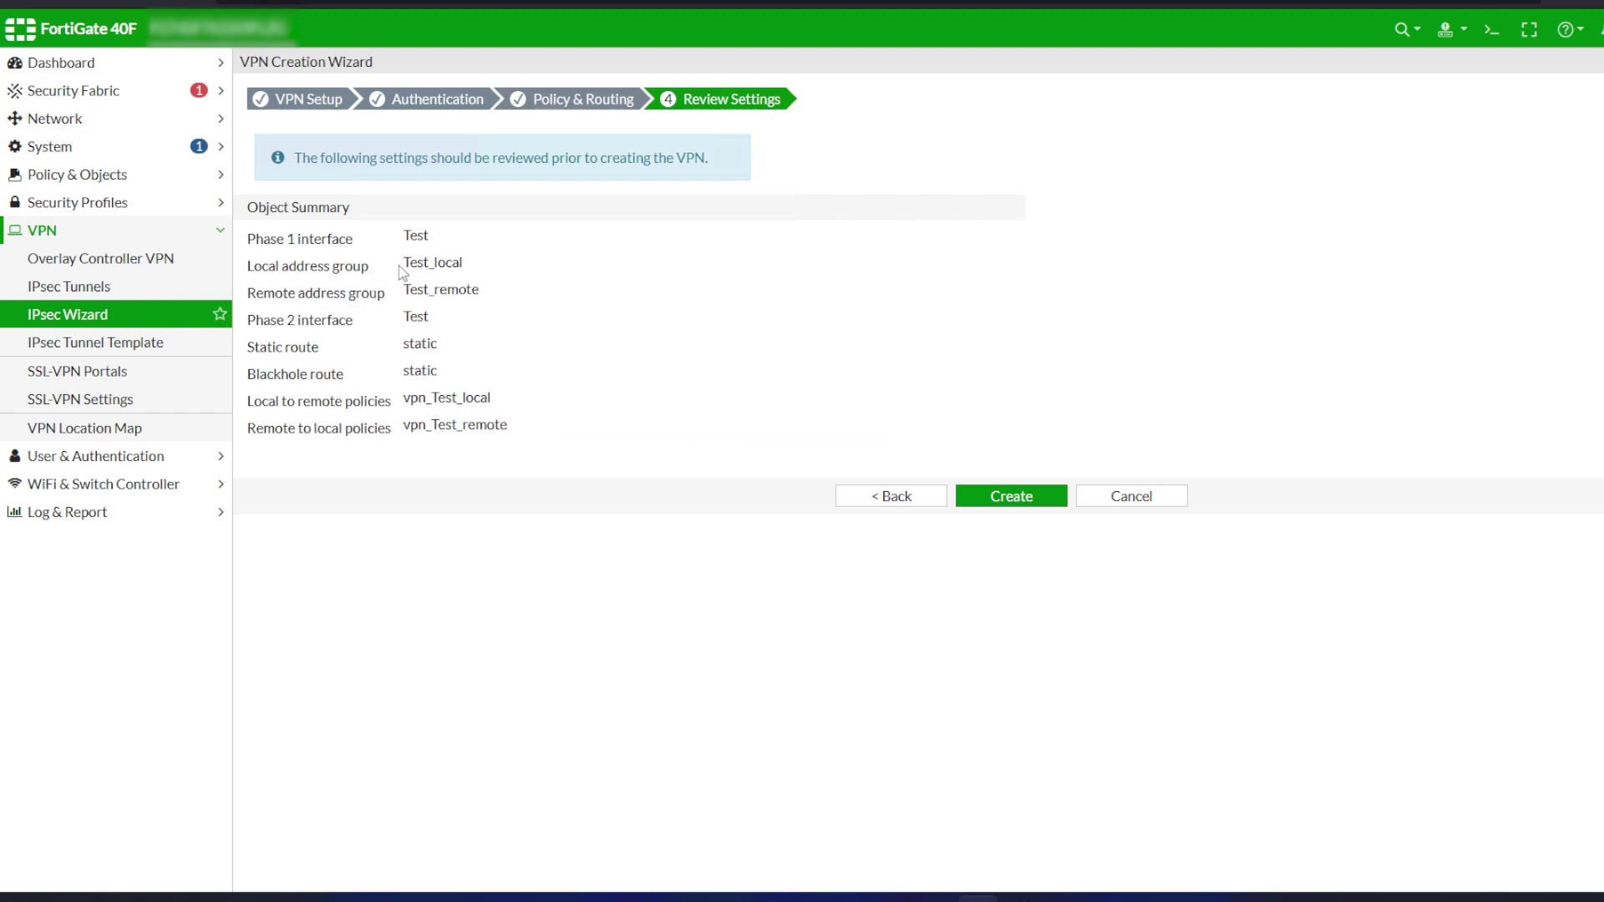
double_click(449, 250)
click(1011, 497)
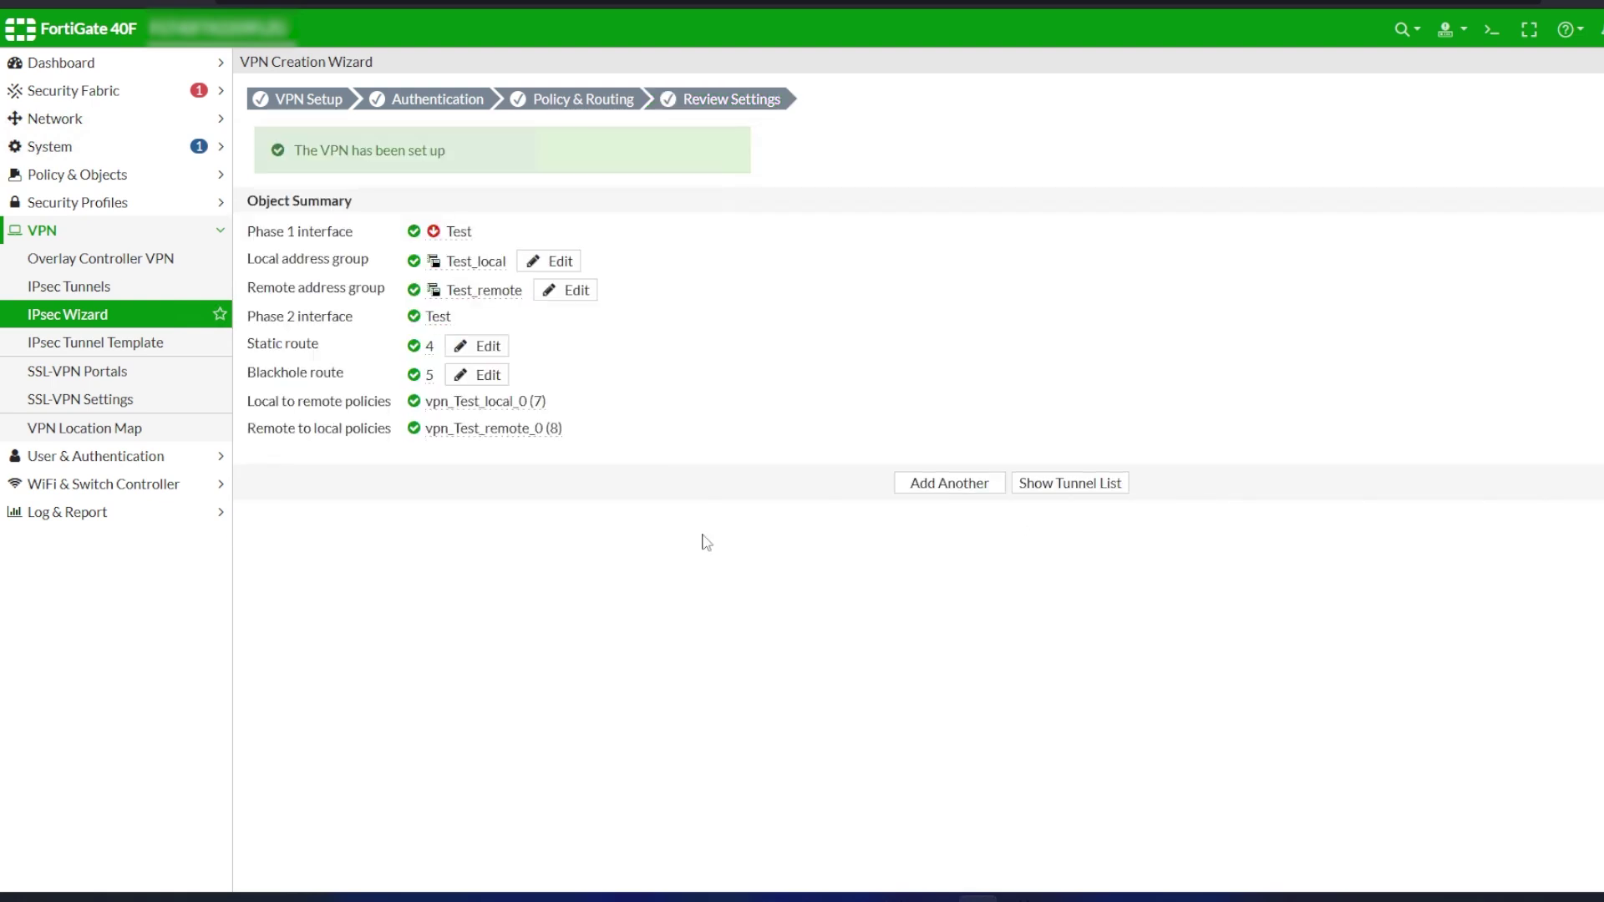
Step: Note the VPN set-up confirmation, then launch a new IPsec Tunnel wizard from VPN > IPsec Tunnels
drag(292, 156, 478, 167)
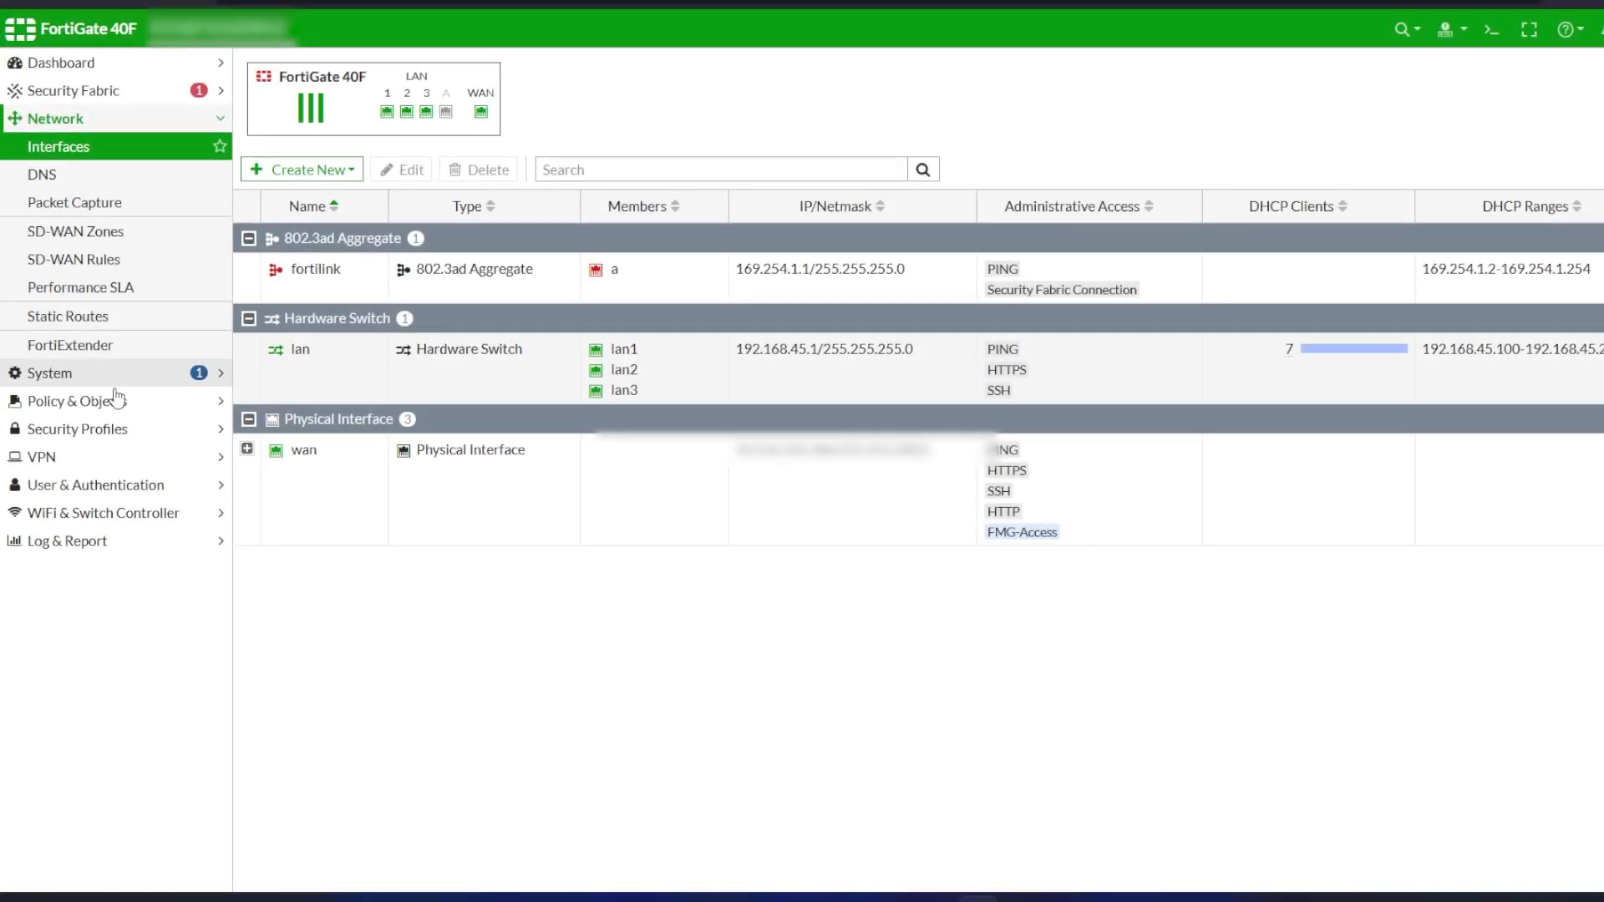
click(117, 457)
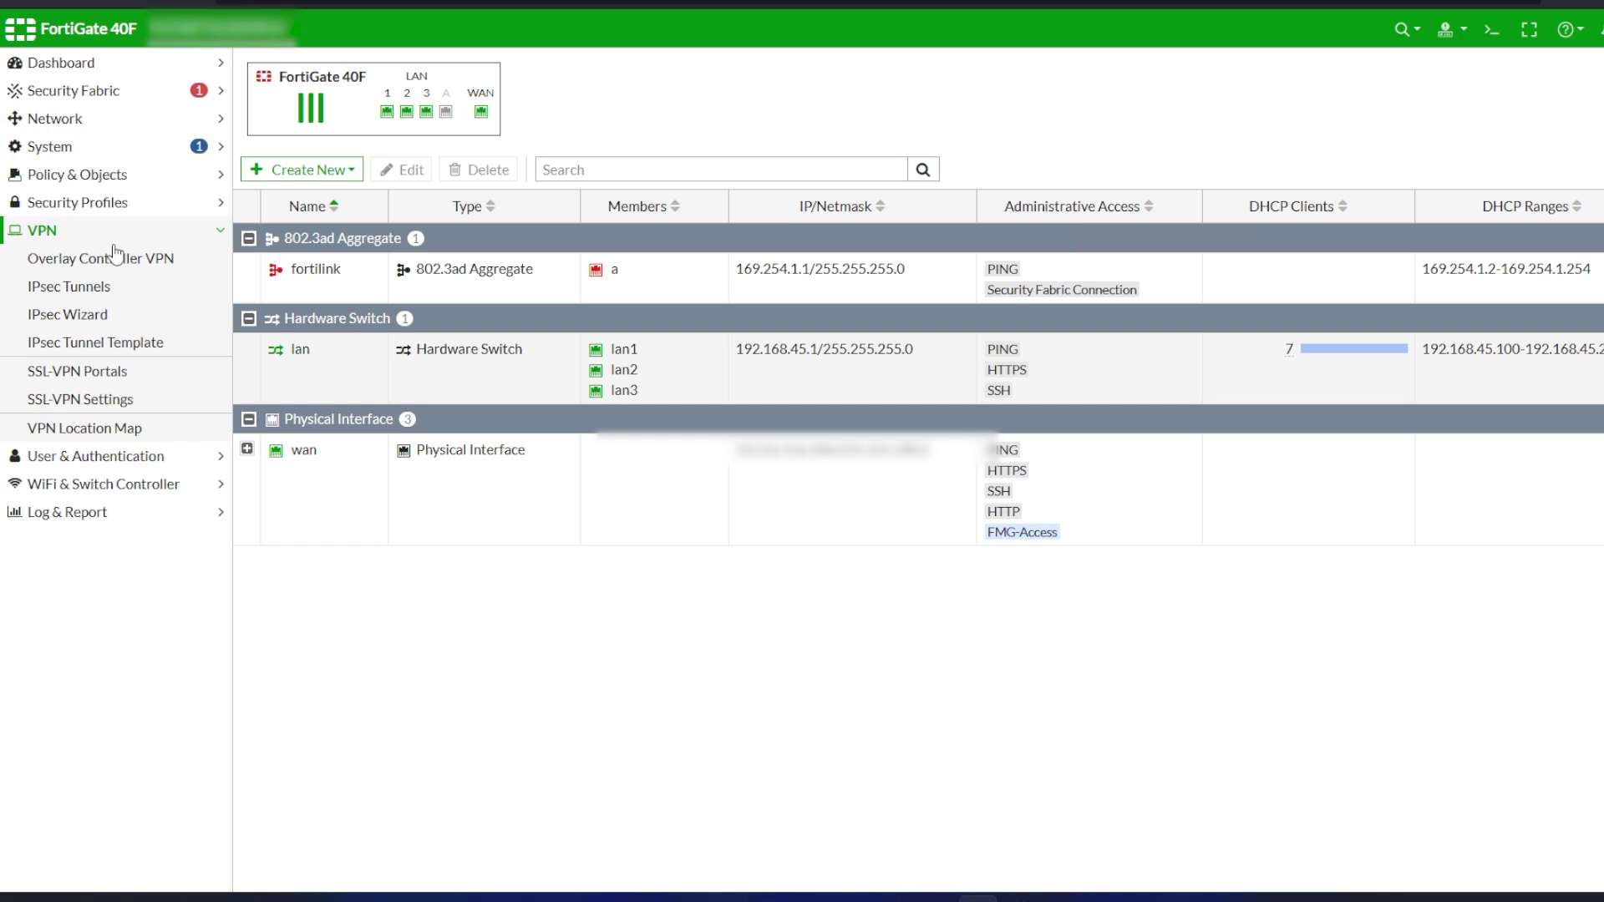
click(90, 294)
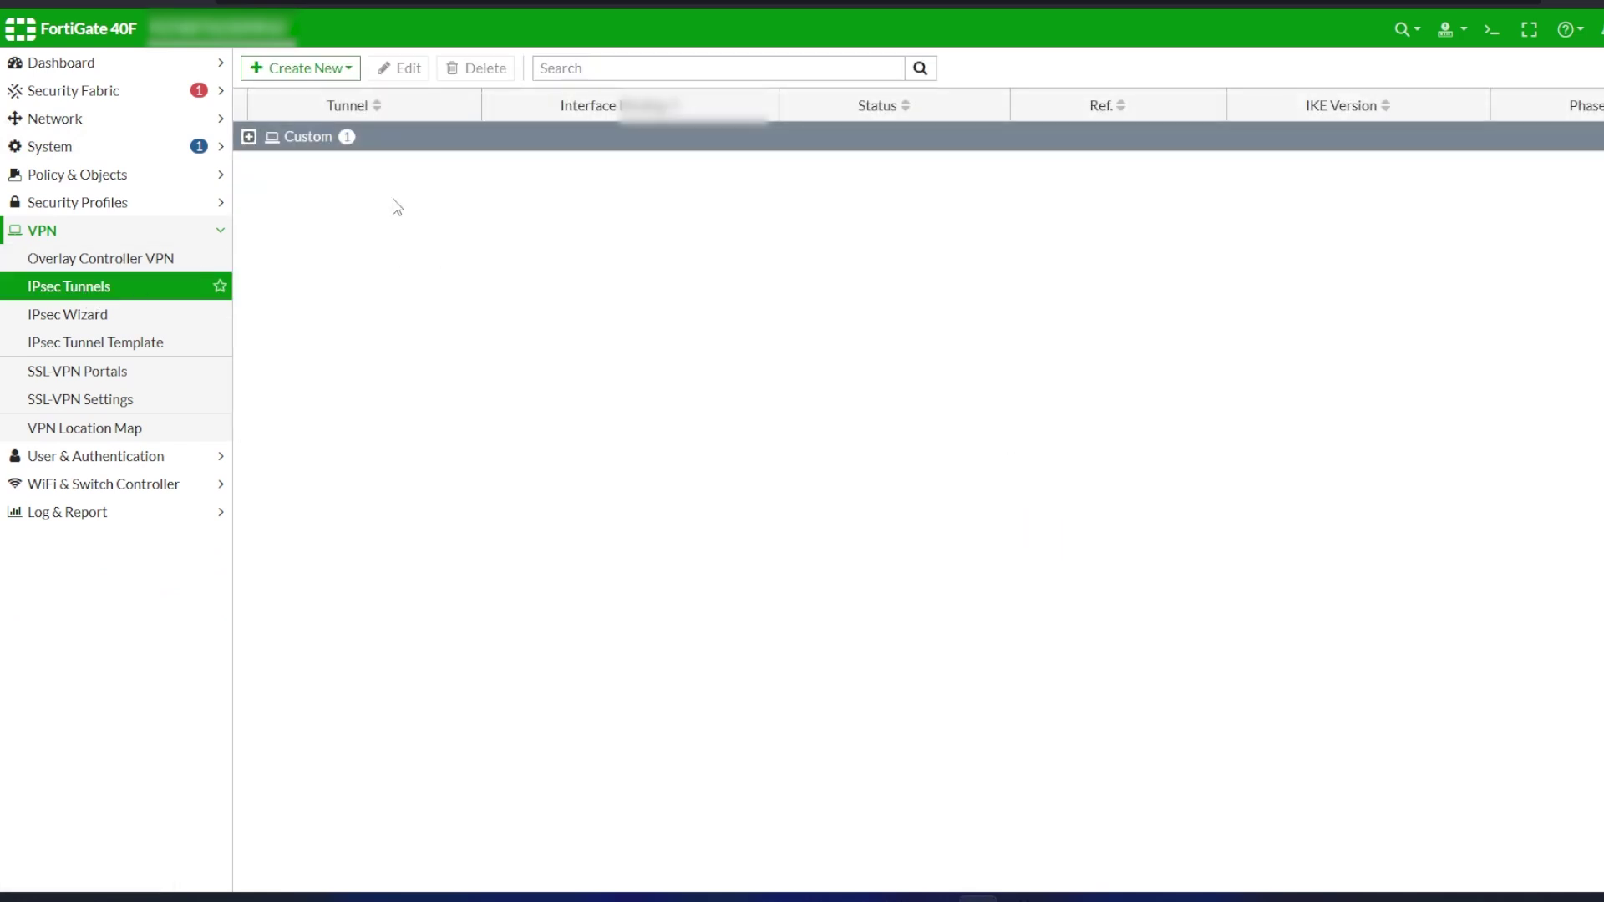
click(316, 69)
click(304, 95)
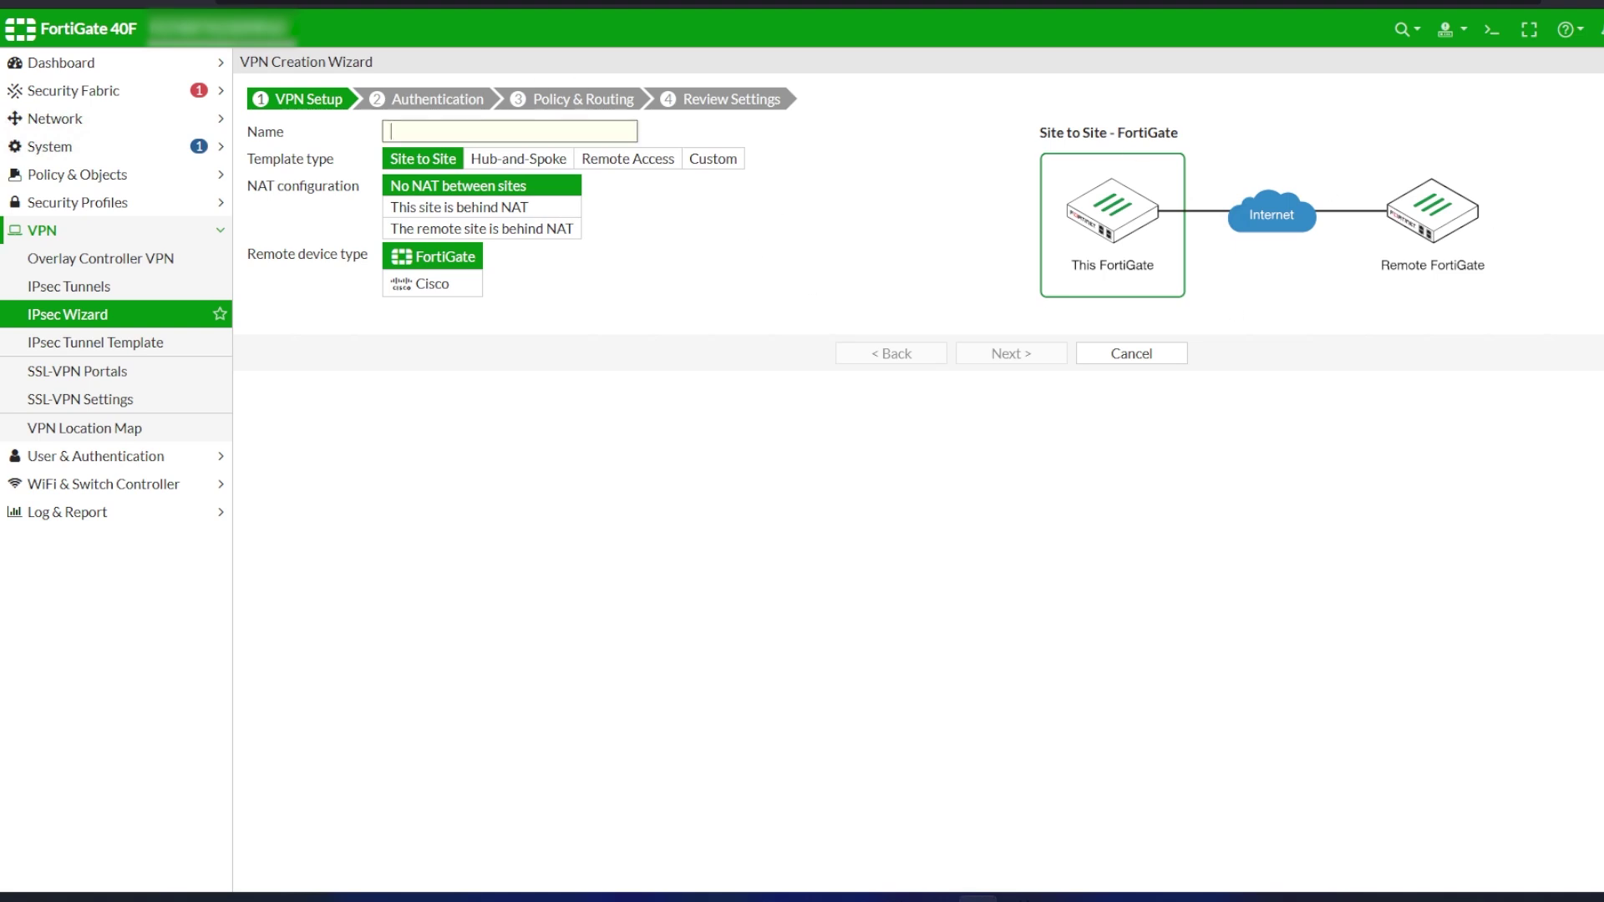
Step: Enter the tunnel name and paste the remote unit's DDNS hostname as the Dynamic DNS FQDN
text(Test01)
key(Return)
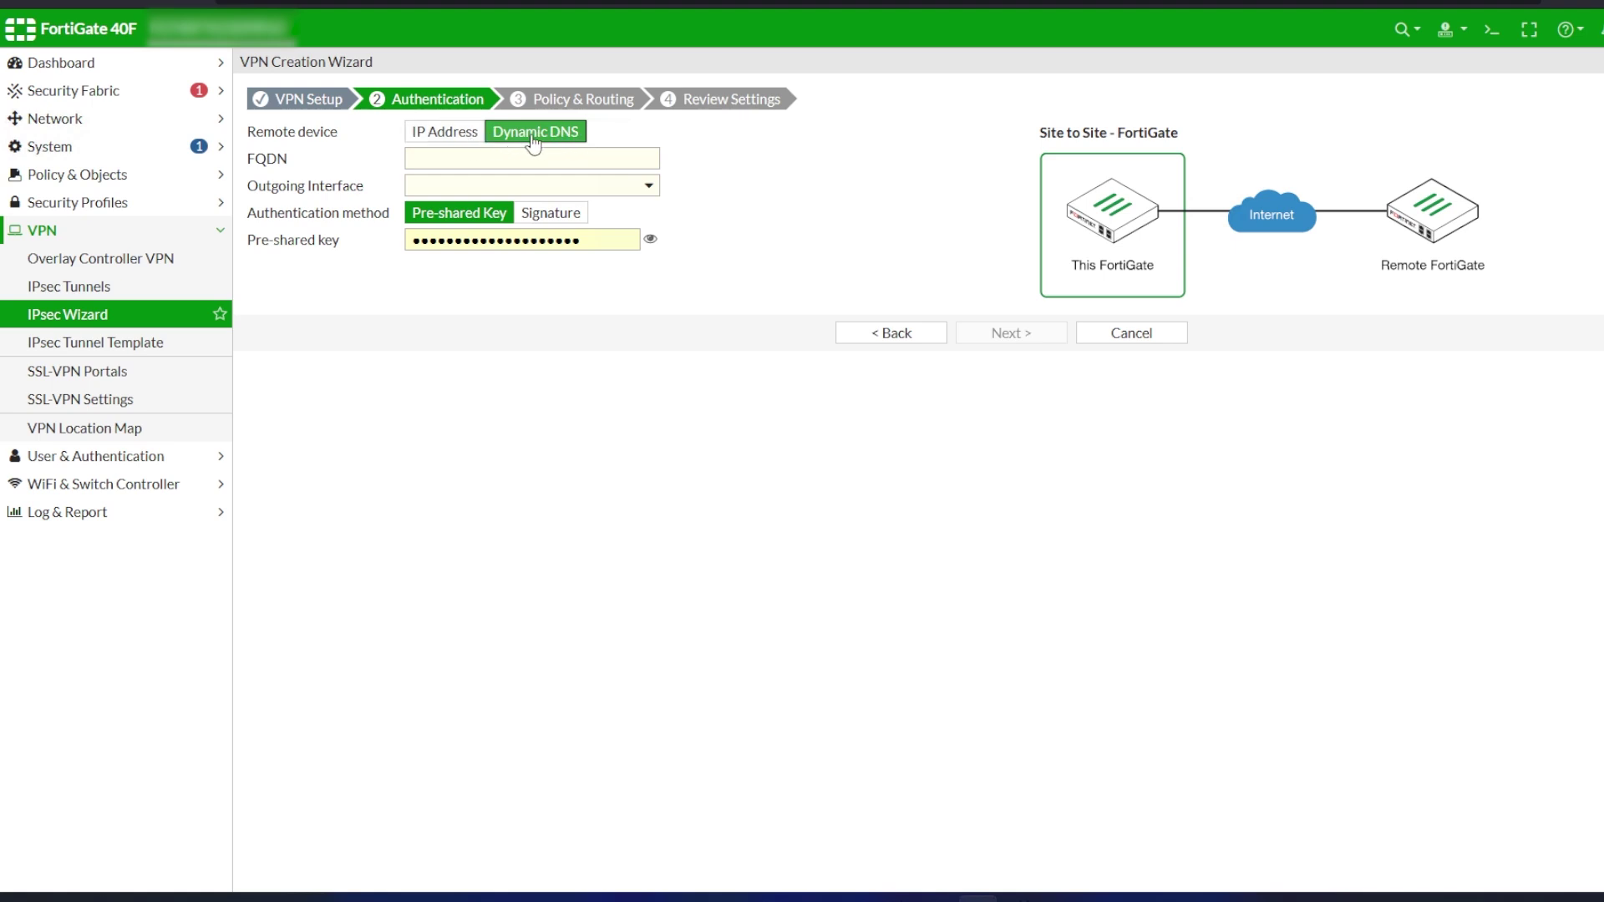
click(413, 158)
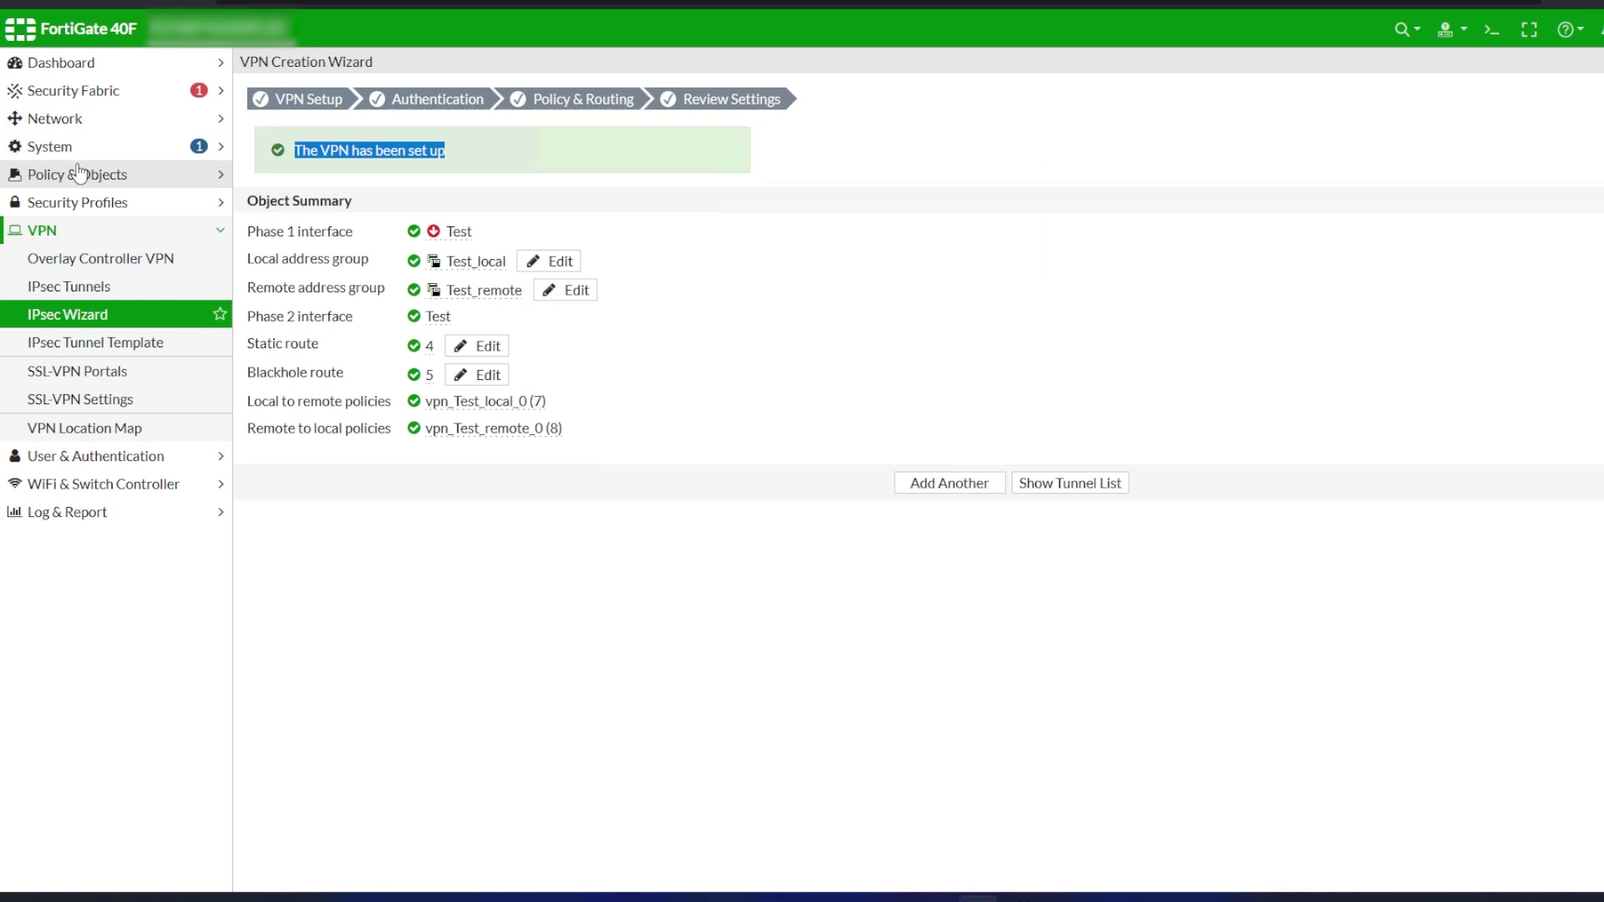
click(63, 122)
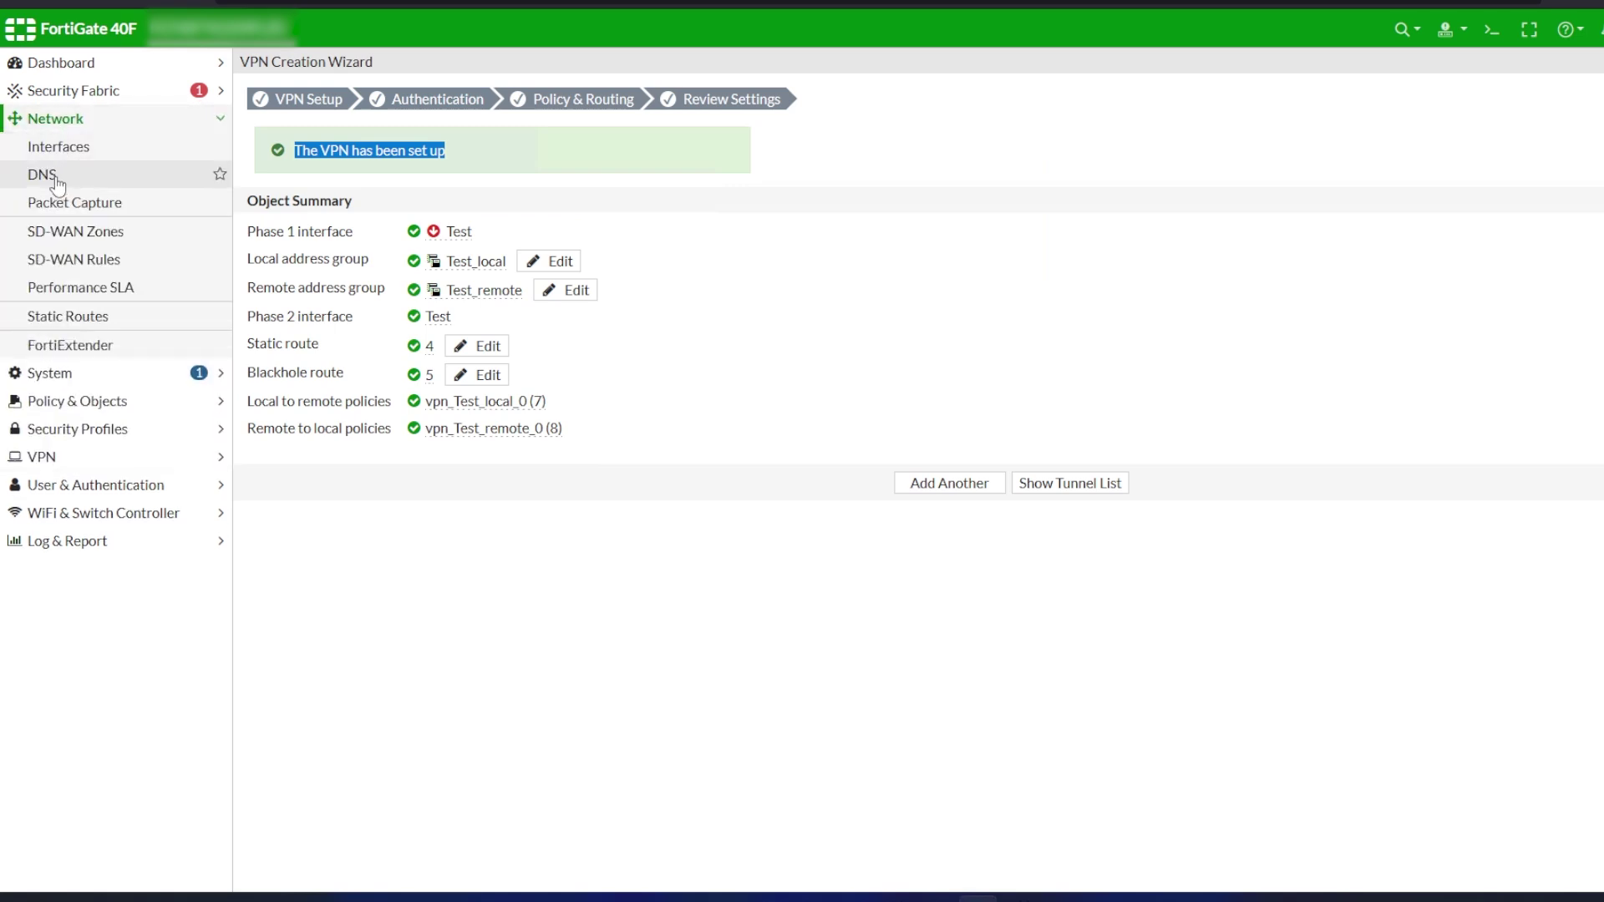
click(54, 177)
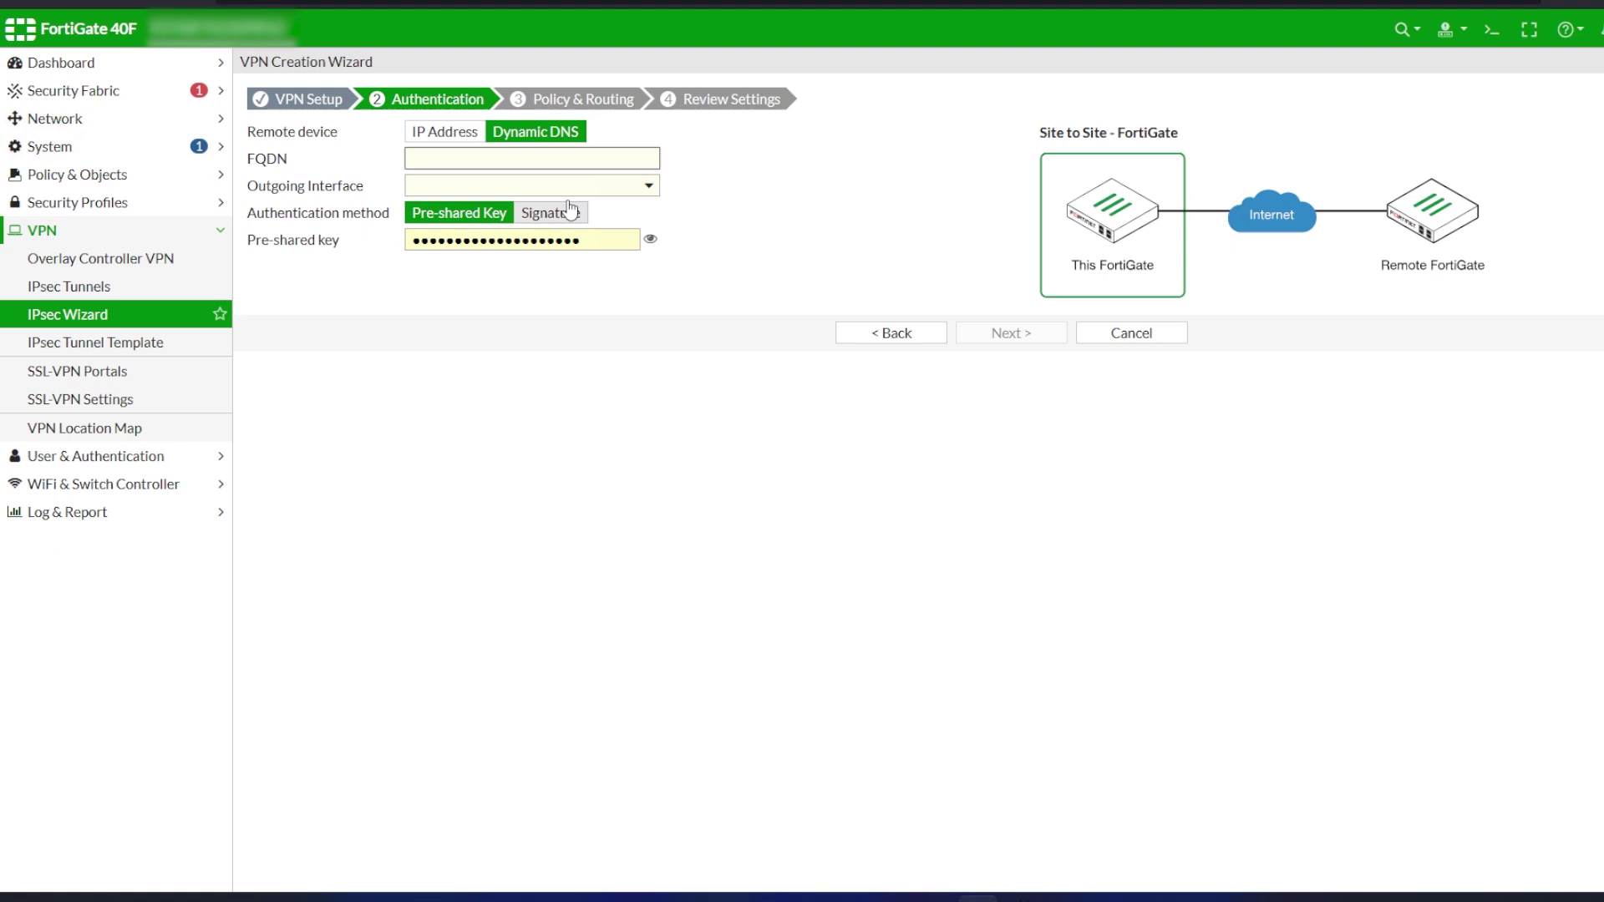
key(ctrl+v)
Step: Use HSI as the outgoing interface and replace the pre-shared key with a new one
click(561, 195)
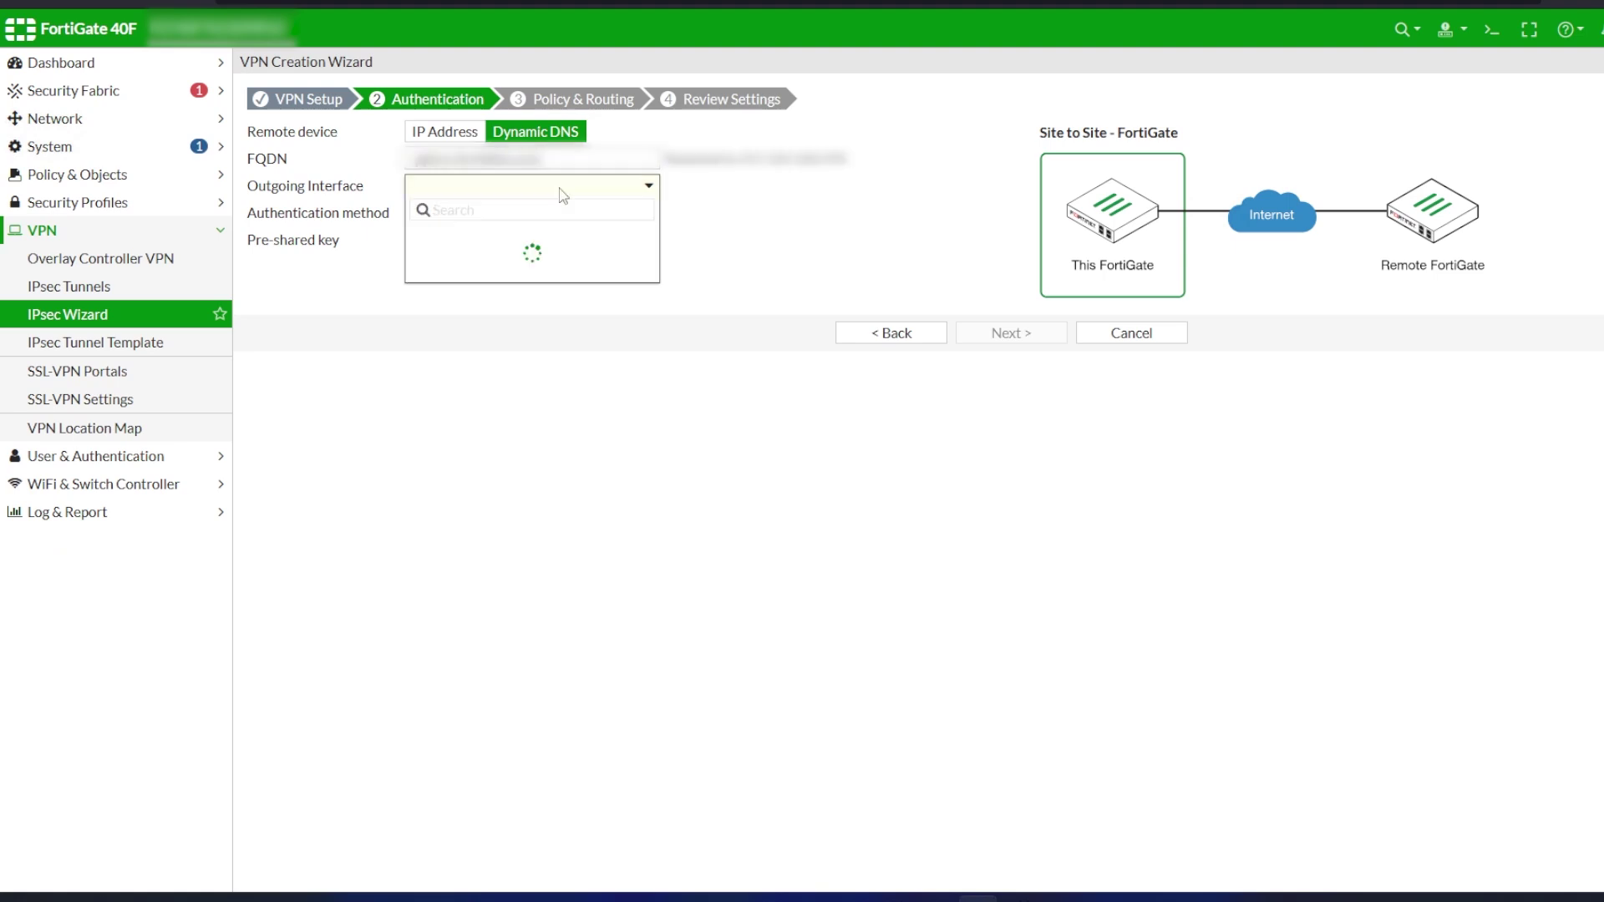
click(451, 237)
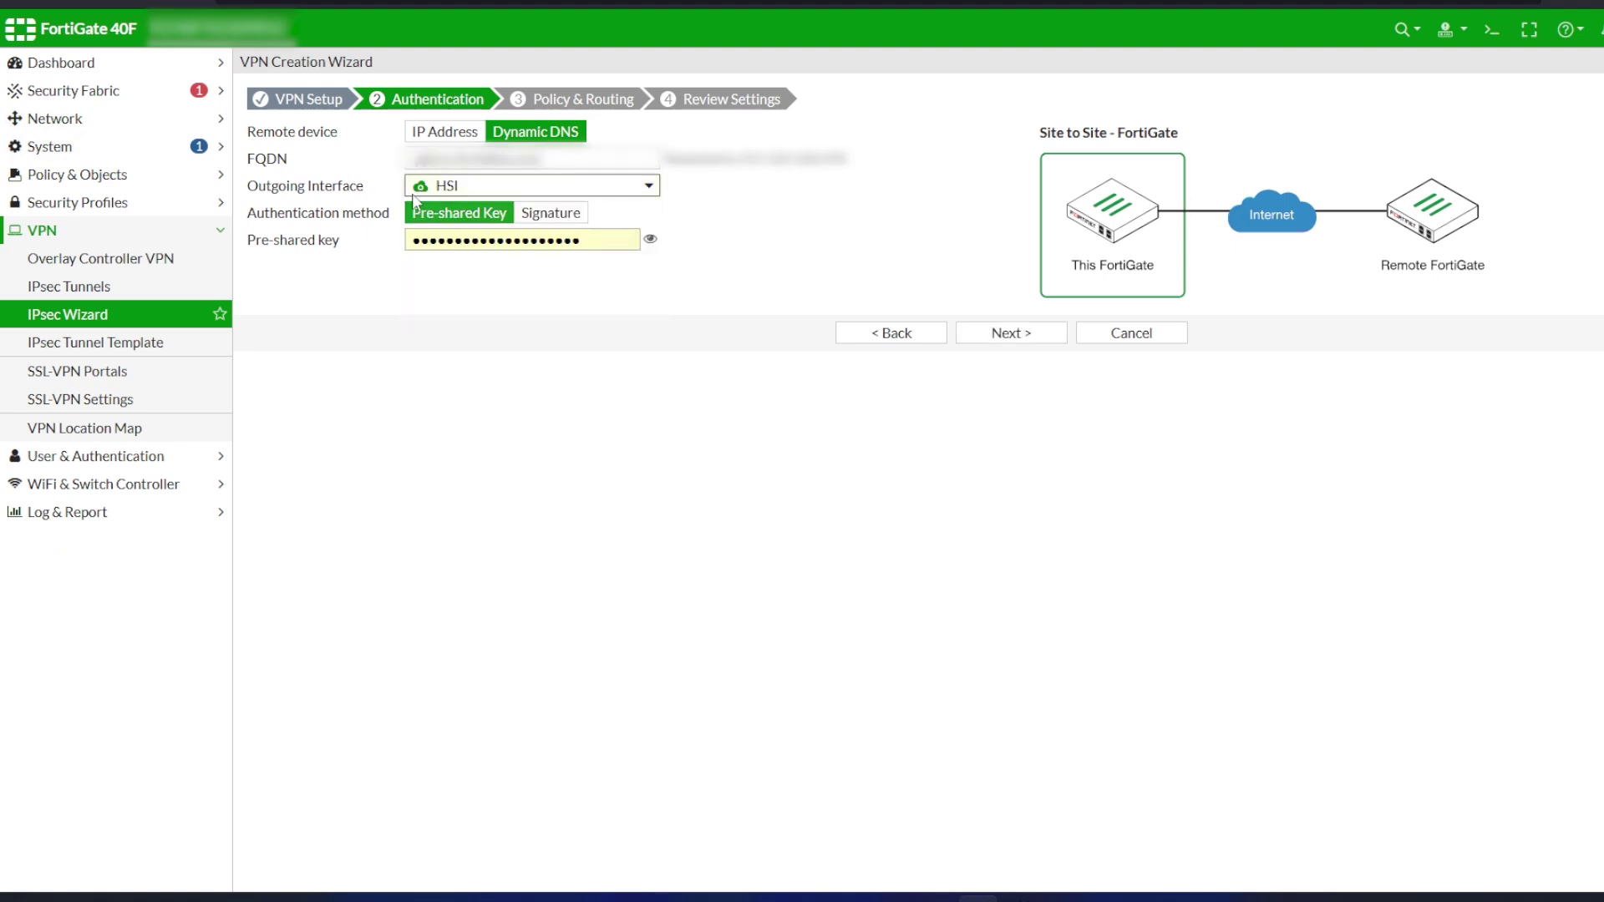
key(shift+Home)
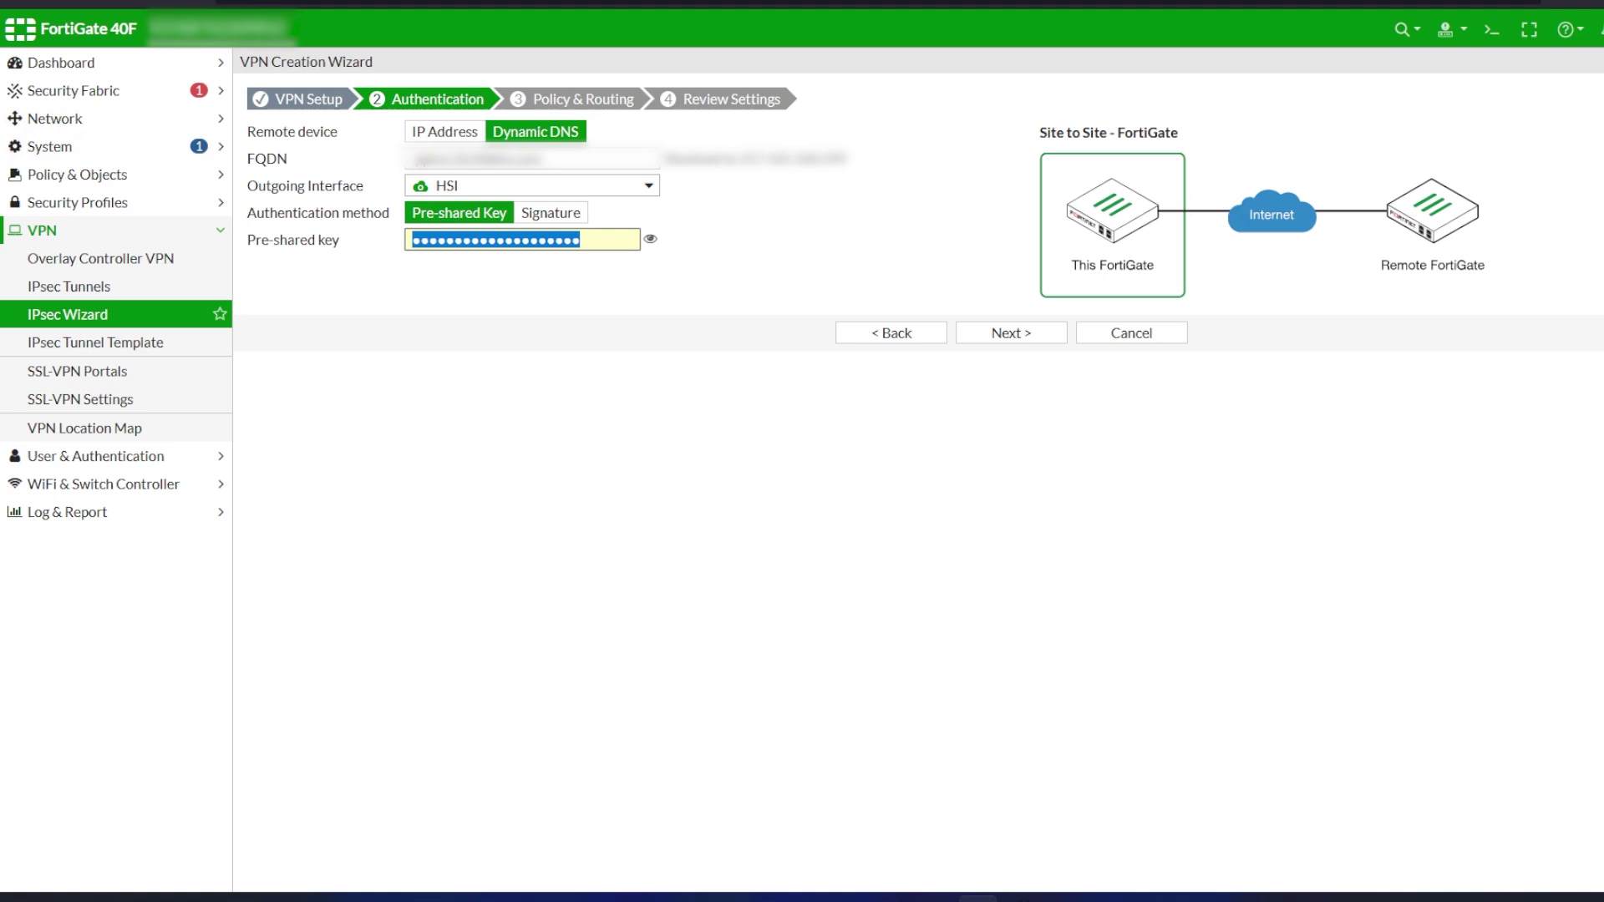
text(•••)
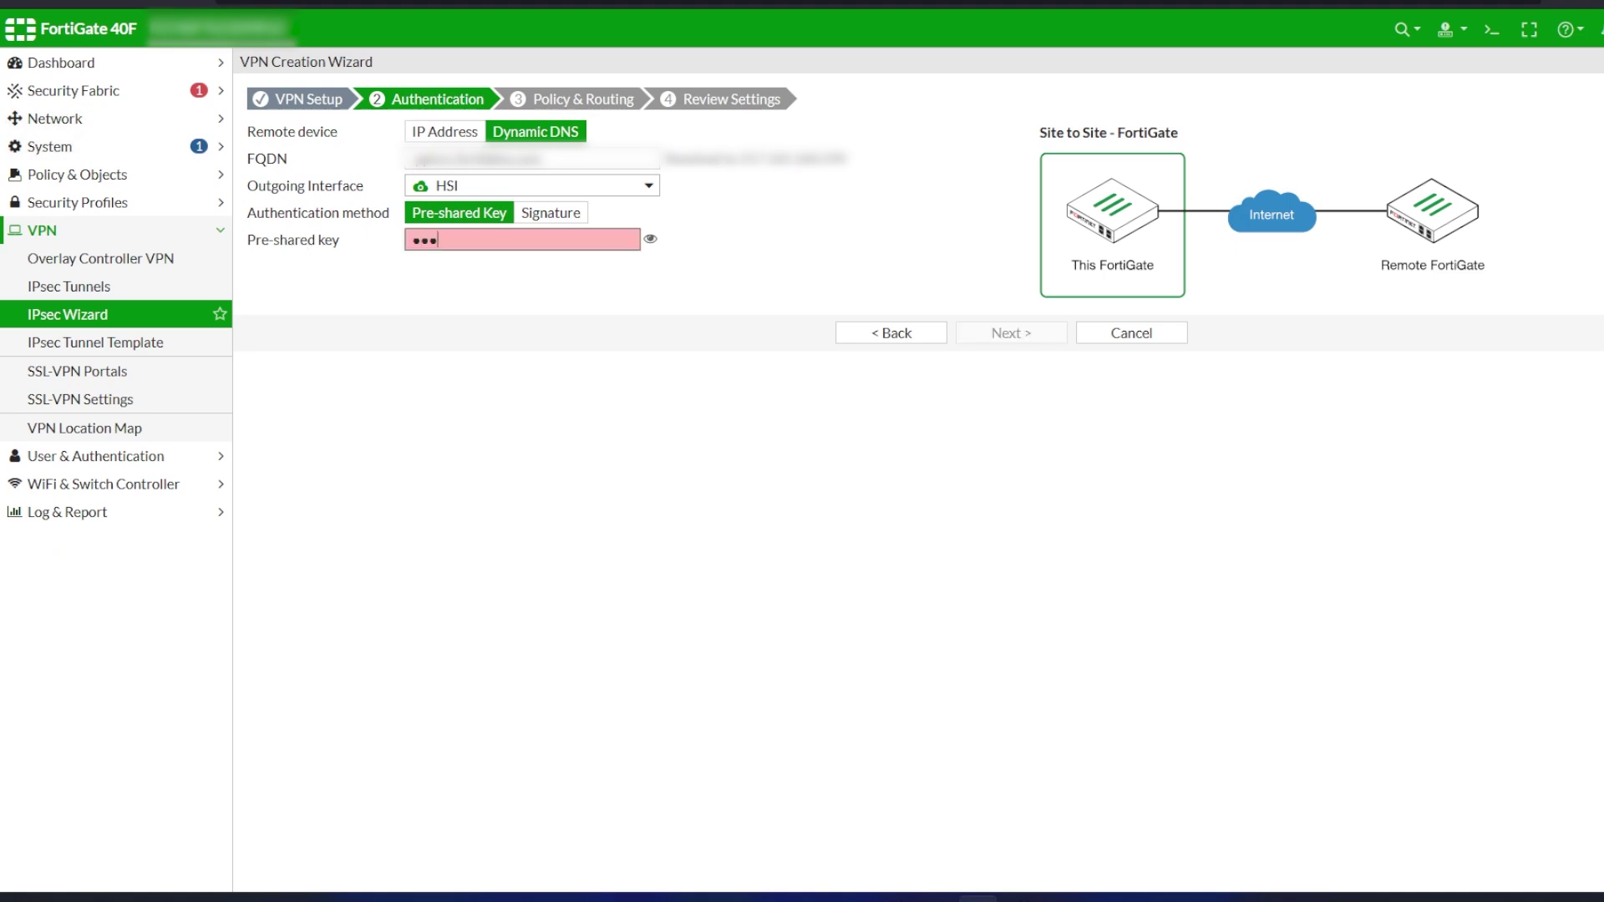
text(••••)
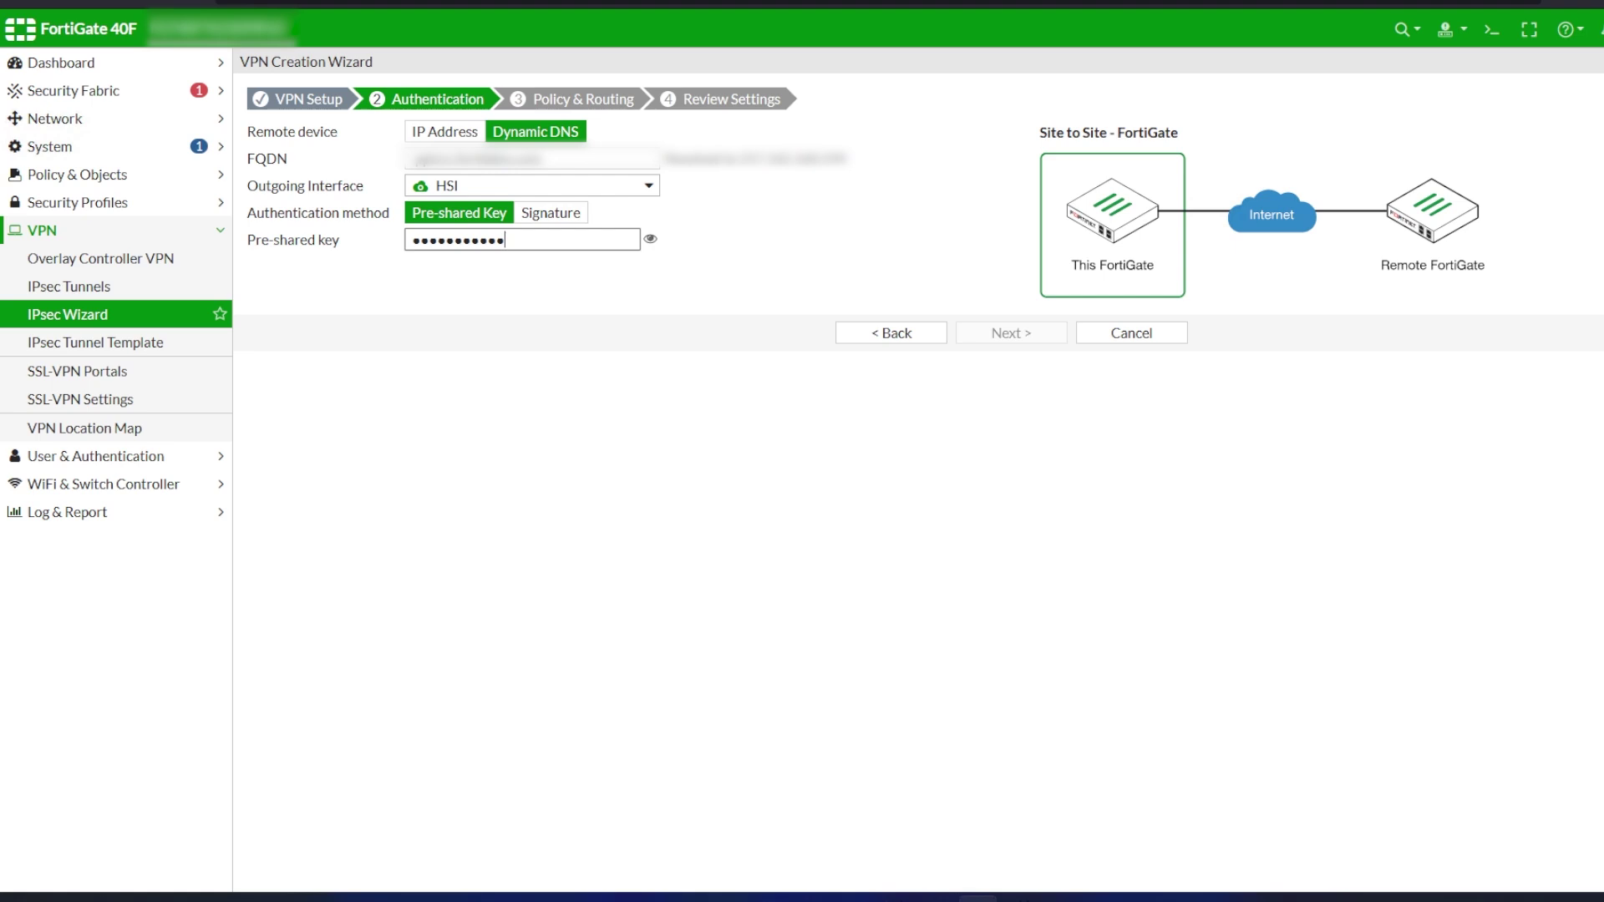
click(650, 238)
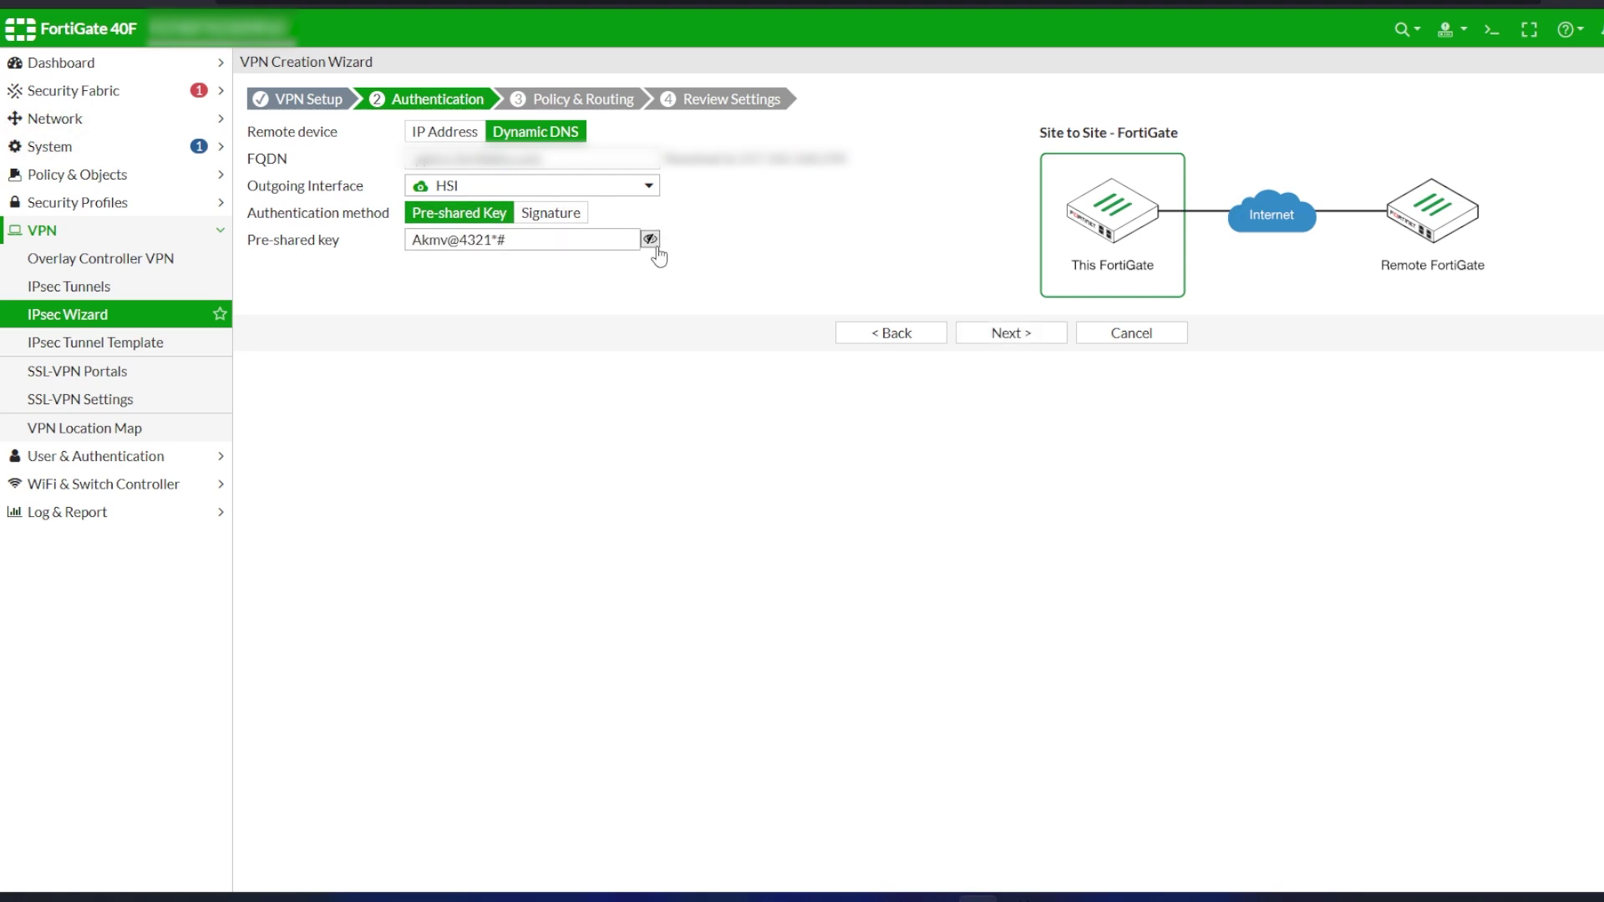
key(shift+Tab)
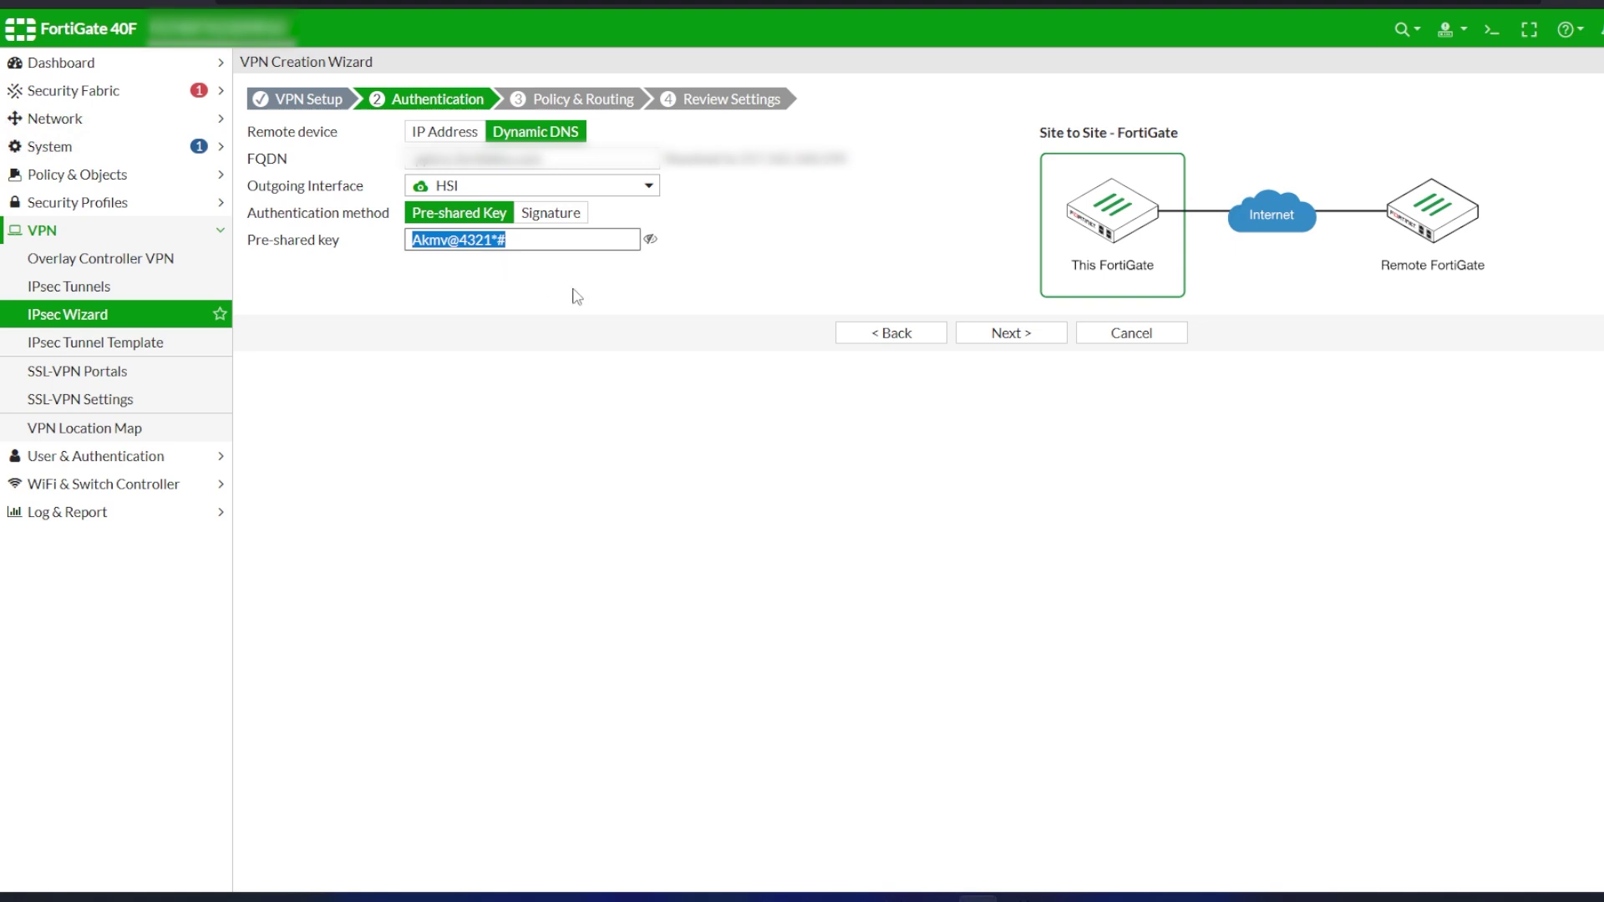
click(1030, 334)
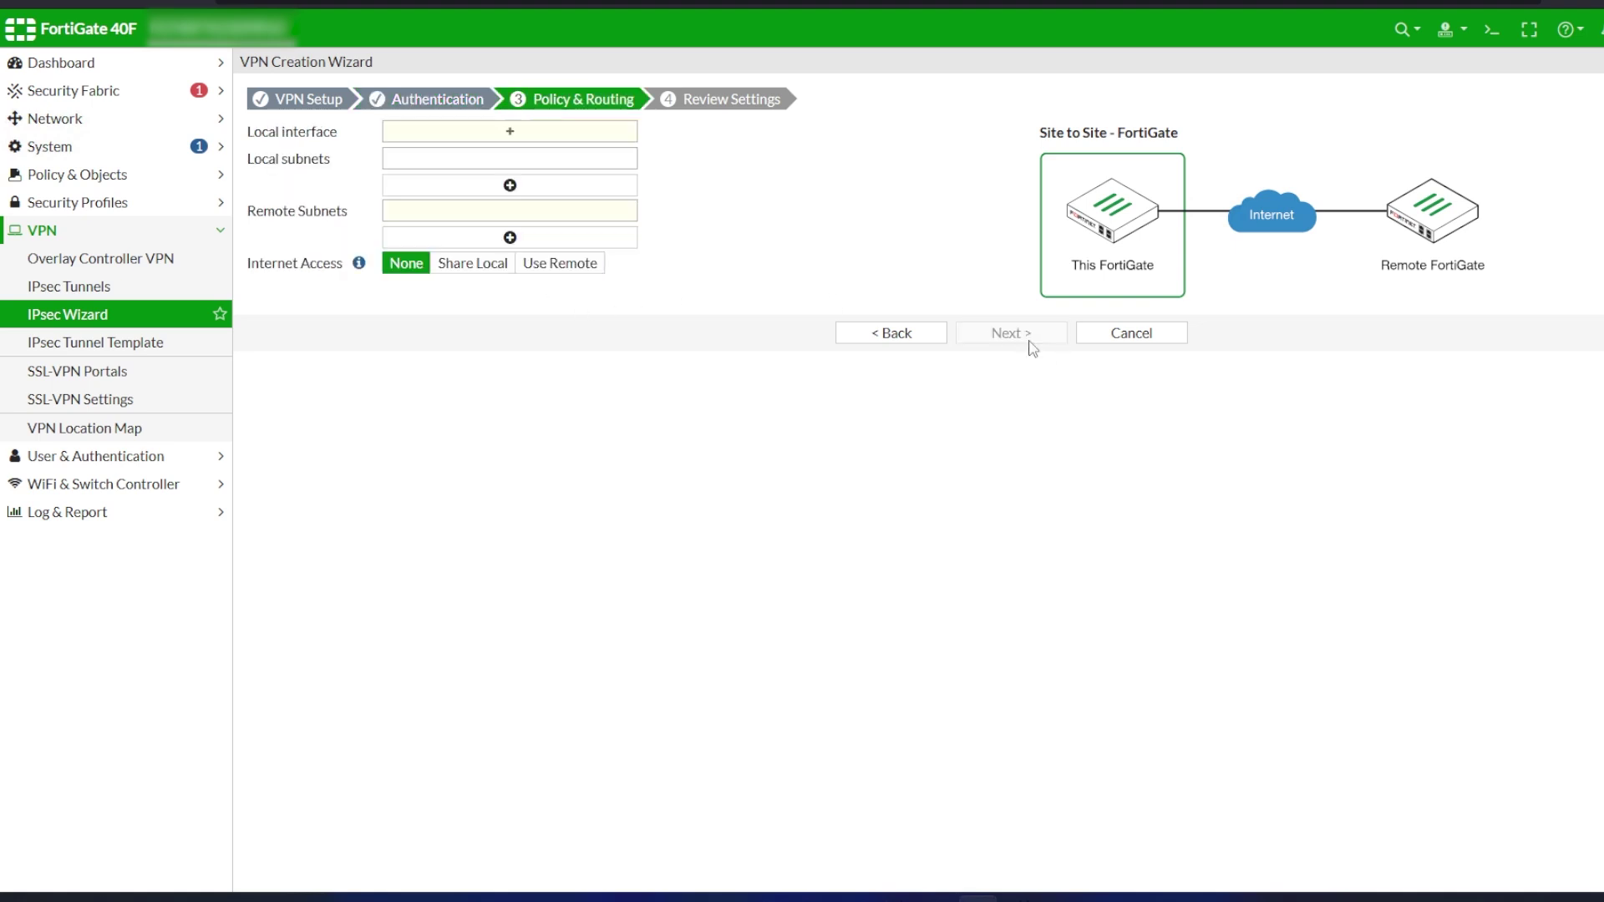
Step: Pick lan as local interface and enter remote subnet 192.168.30.0/24, then continue to review
click(510, 131)
click(1556, 140)
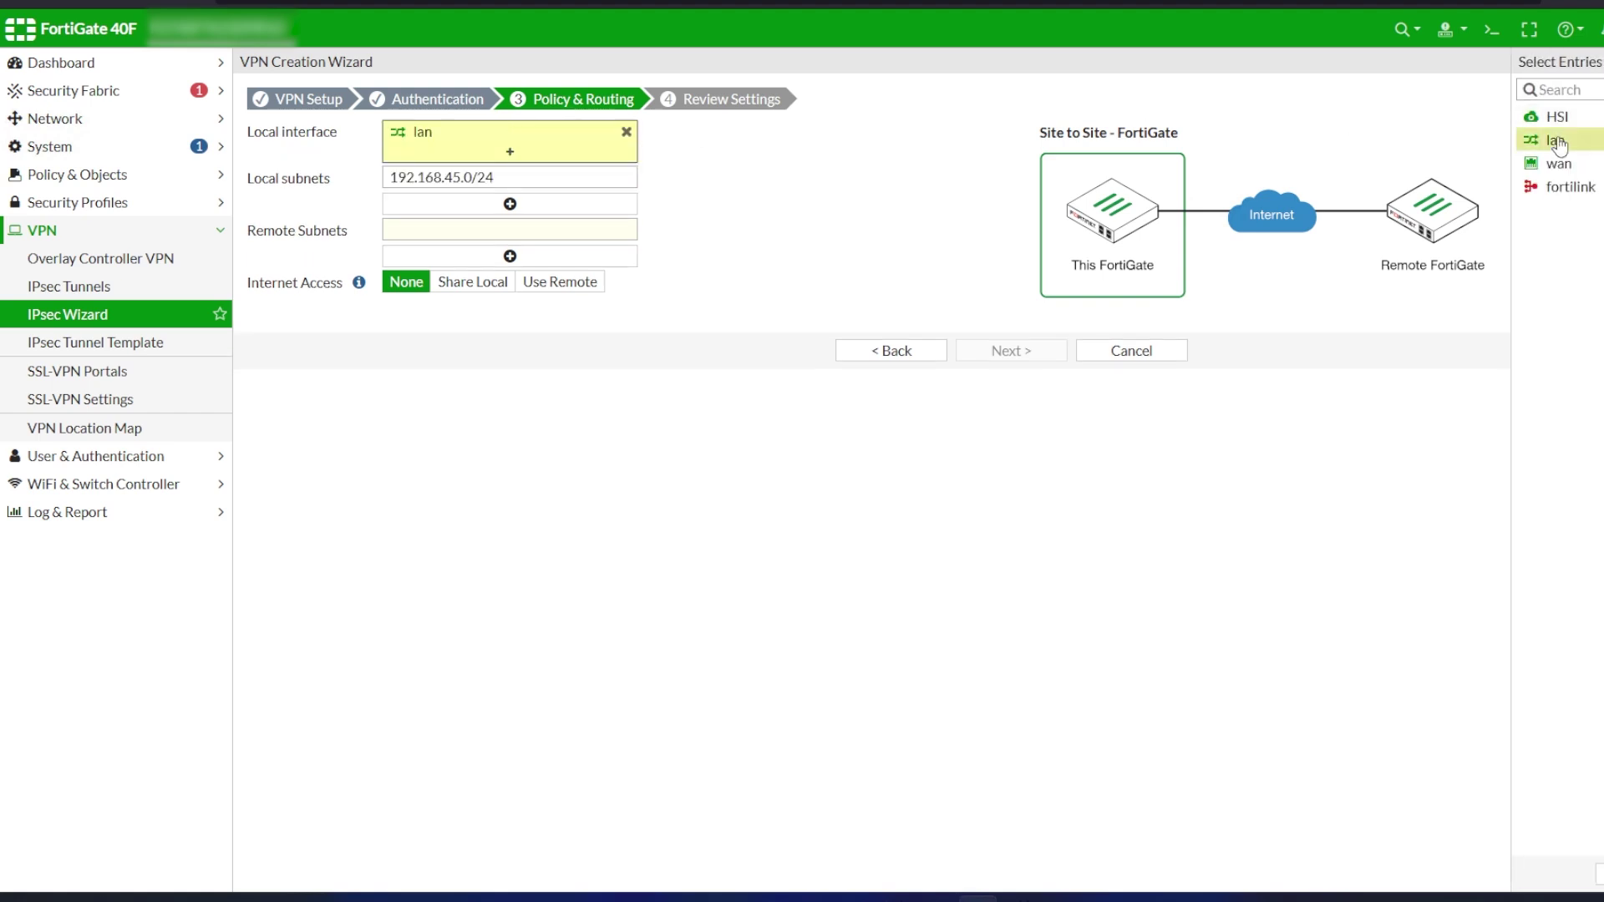
click(513, 229)
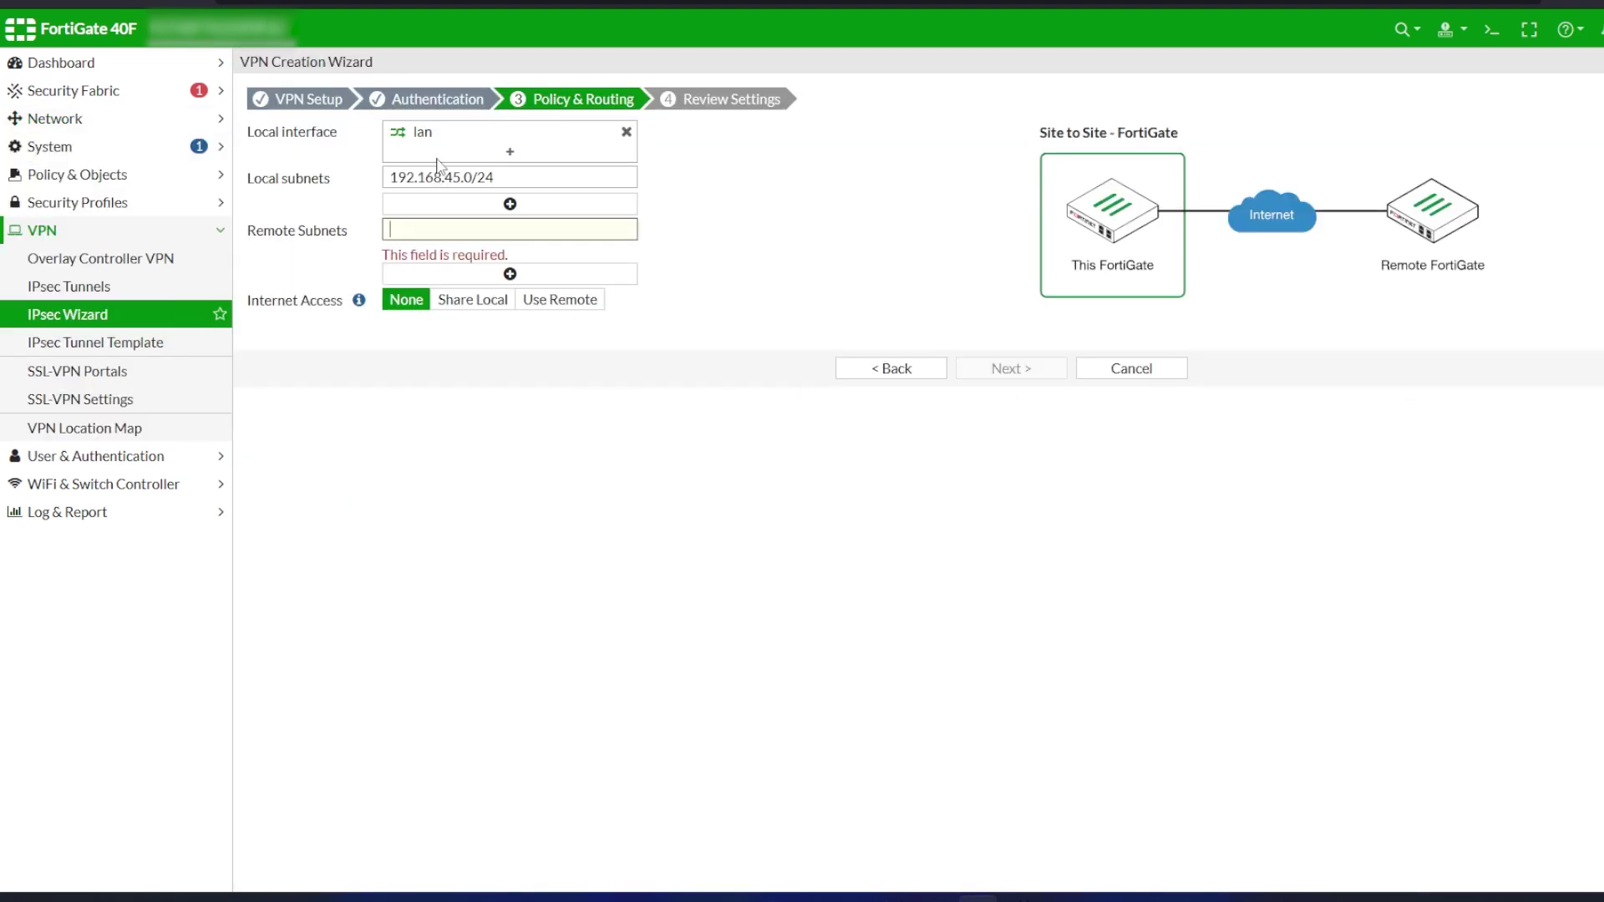
text(192.168.3)
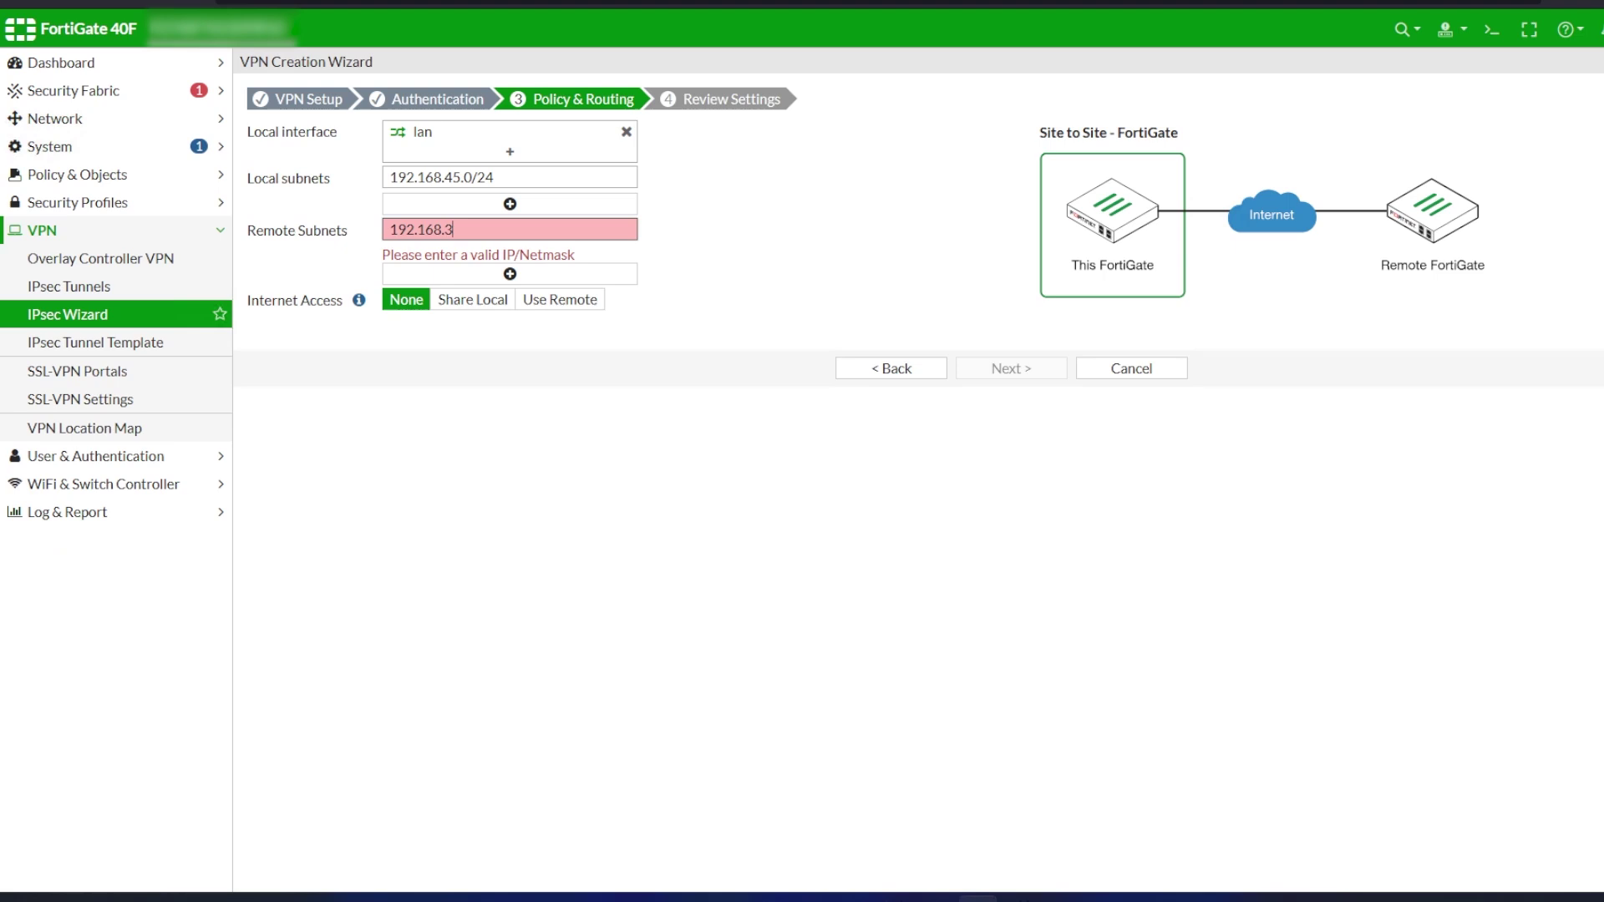
text(0.0/24)
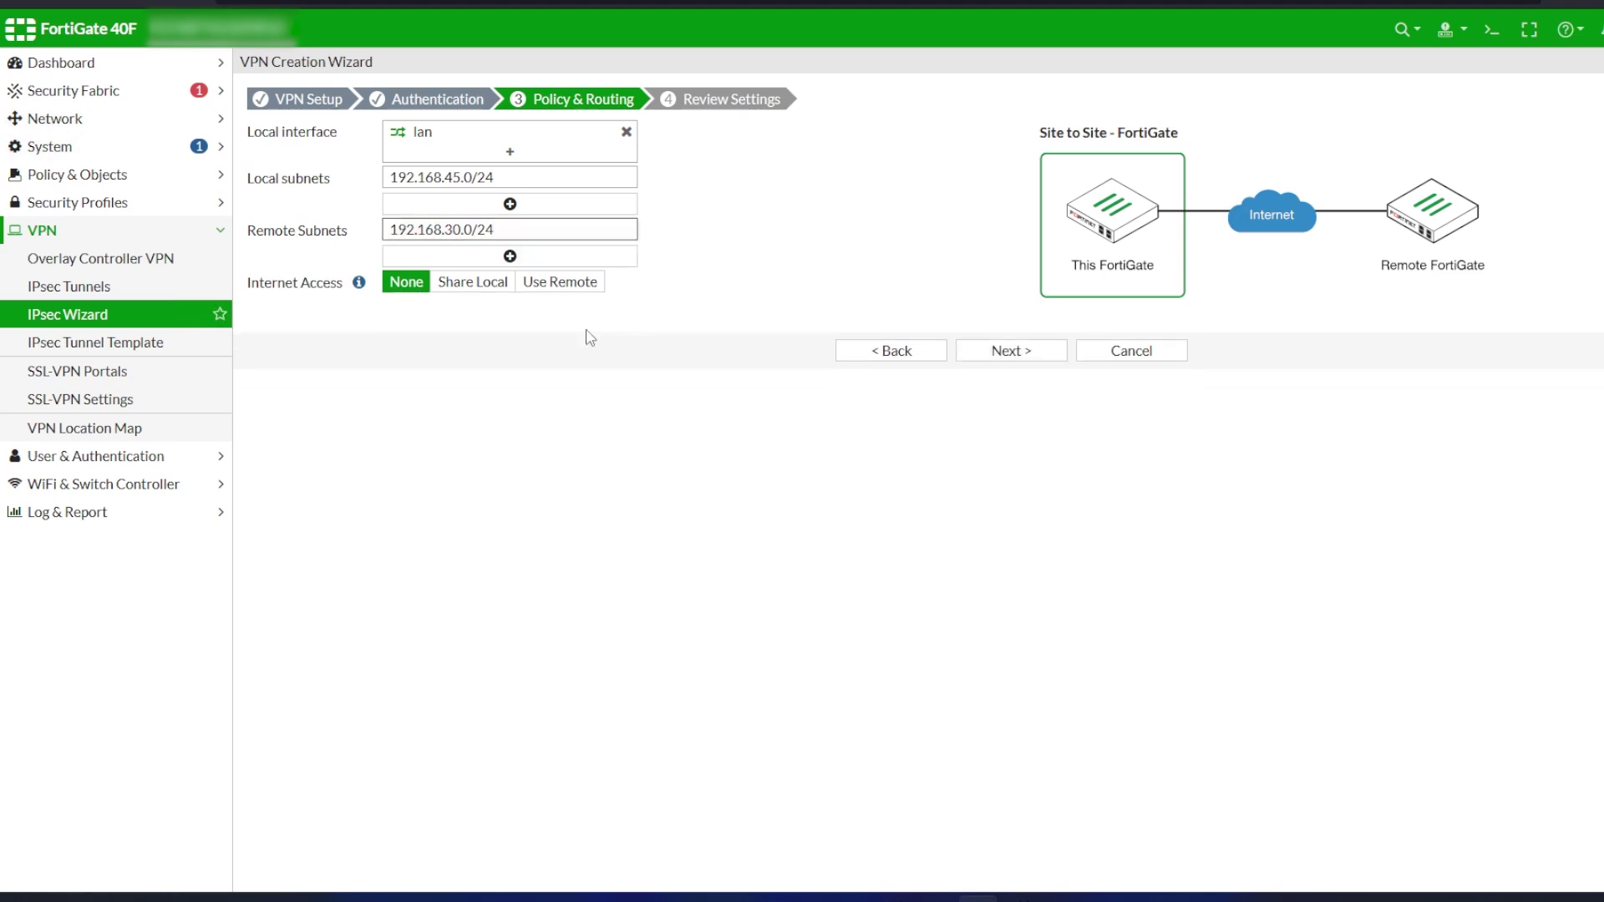
click(997, 366)
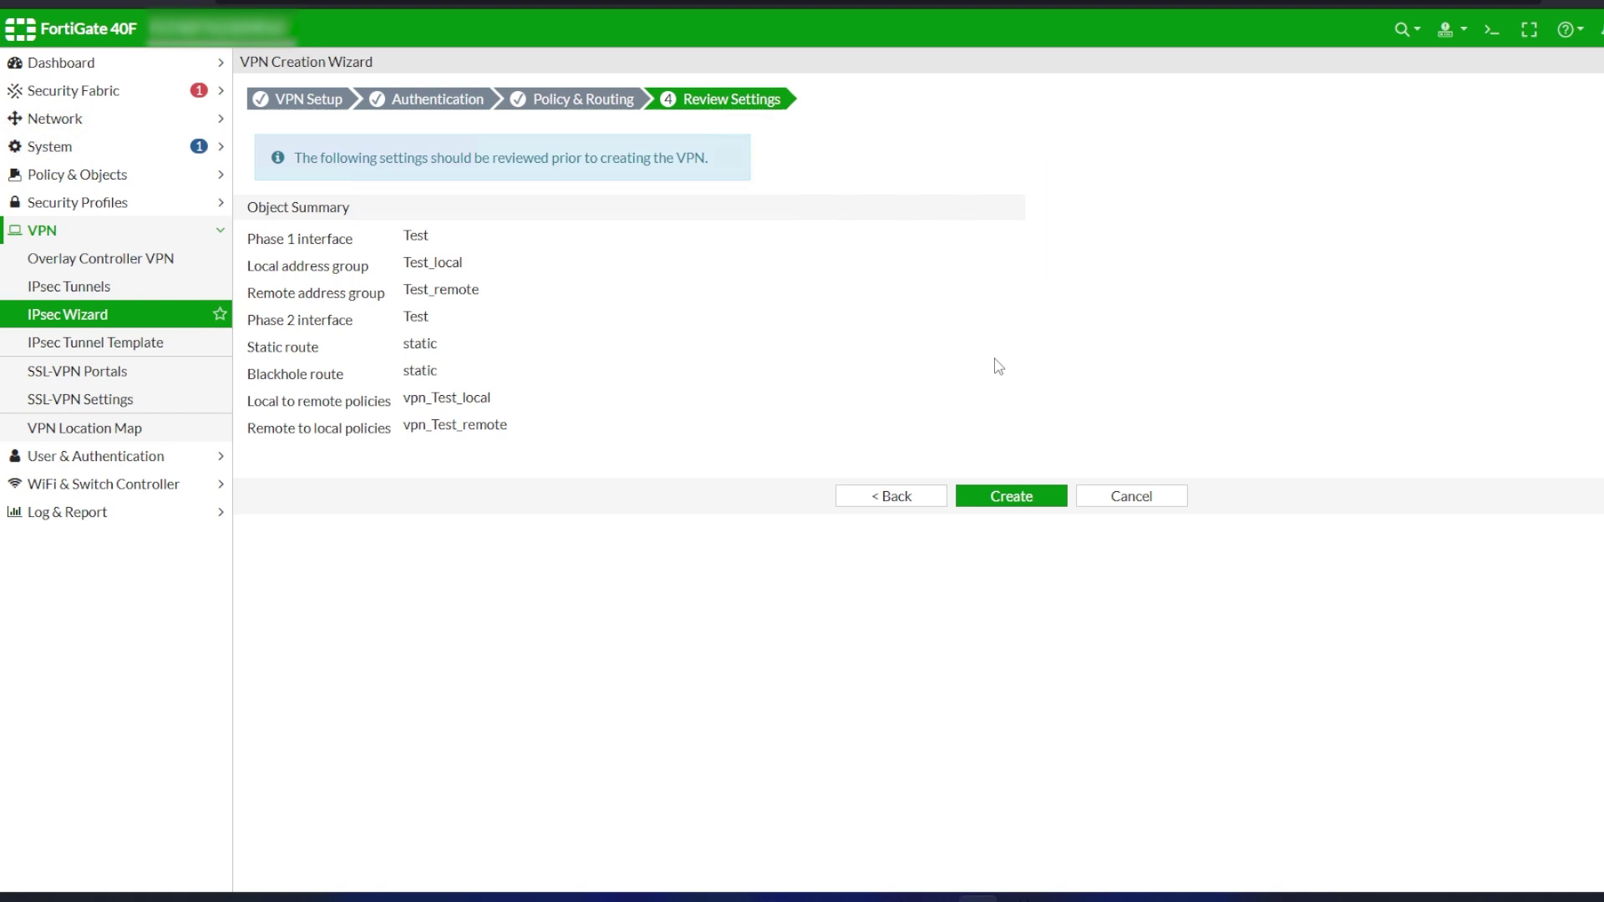
Step: Review the generated policy and address group names, create the VPN, and check the set-up confirmation
drag(443, 385, 458, 443)
click(545, 428)
drag(302, 273, 498, 278)
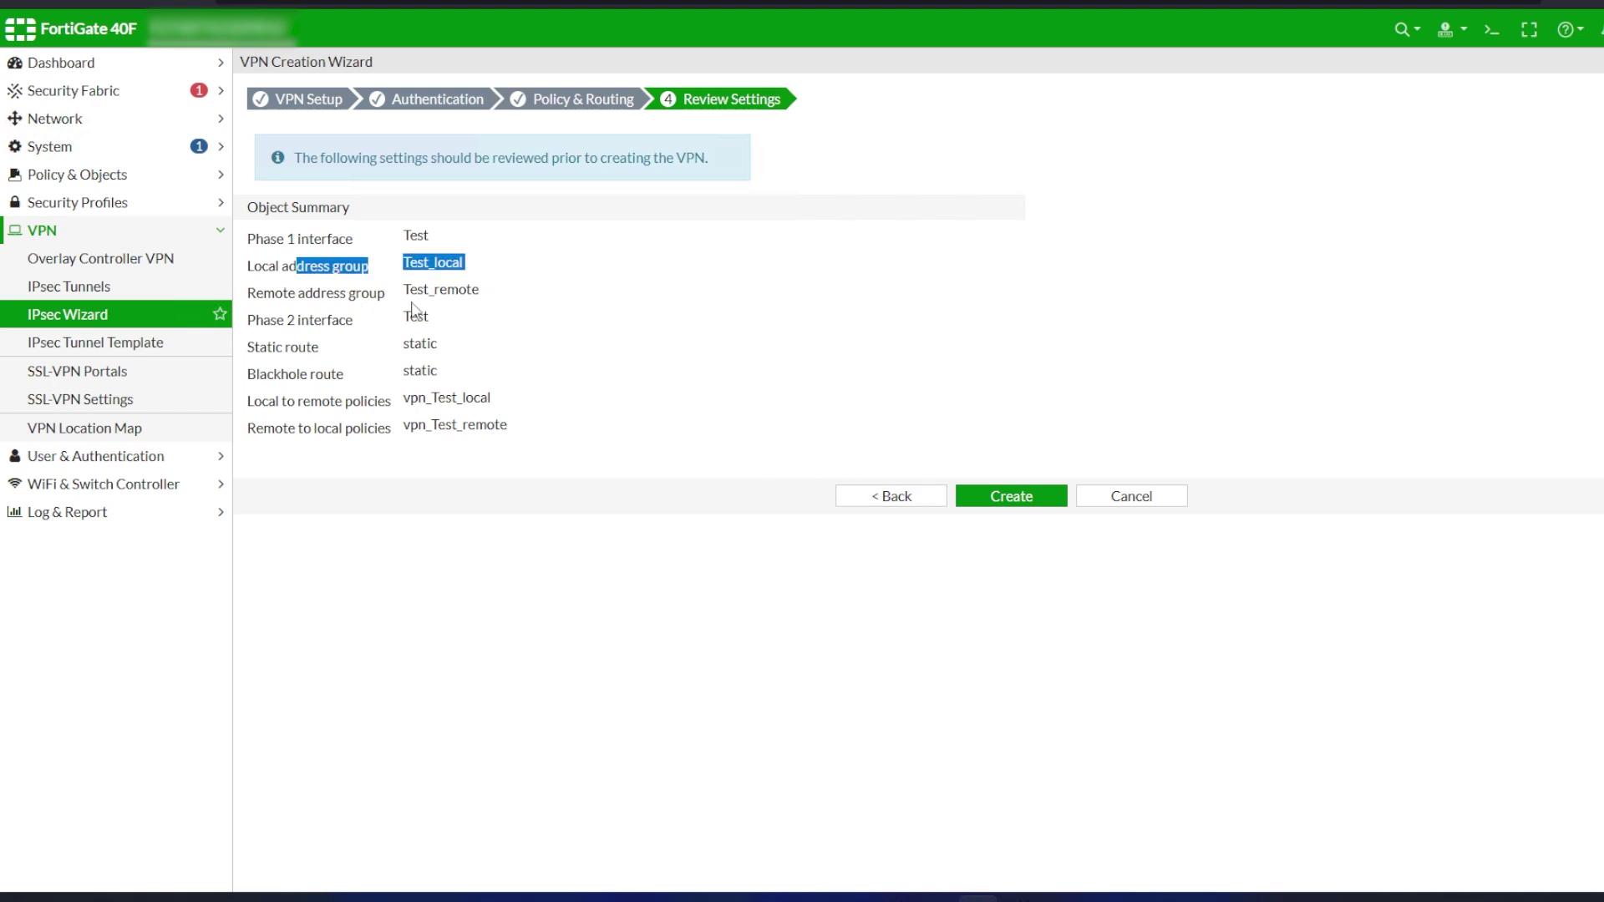
drag(361, 293, 472, 291)
click(1011, 497)
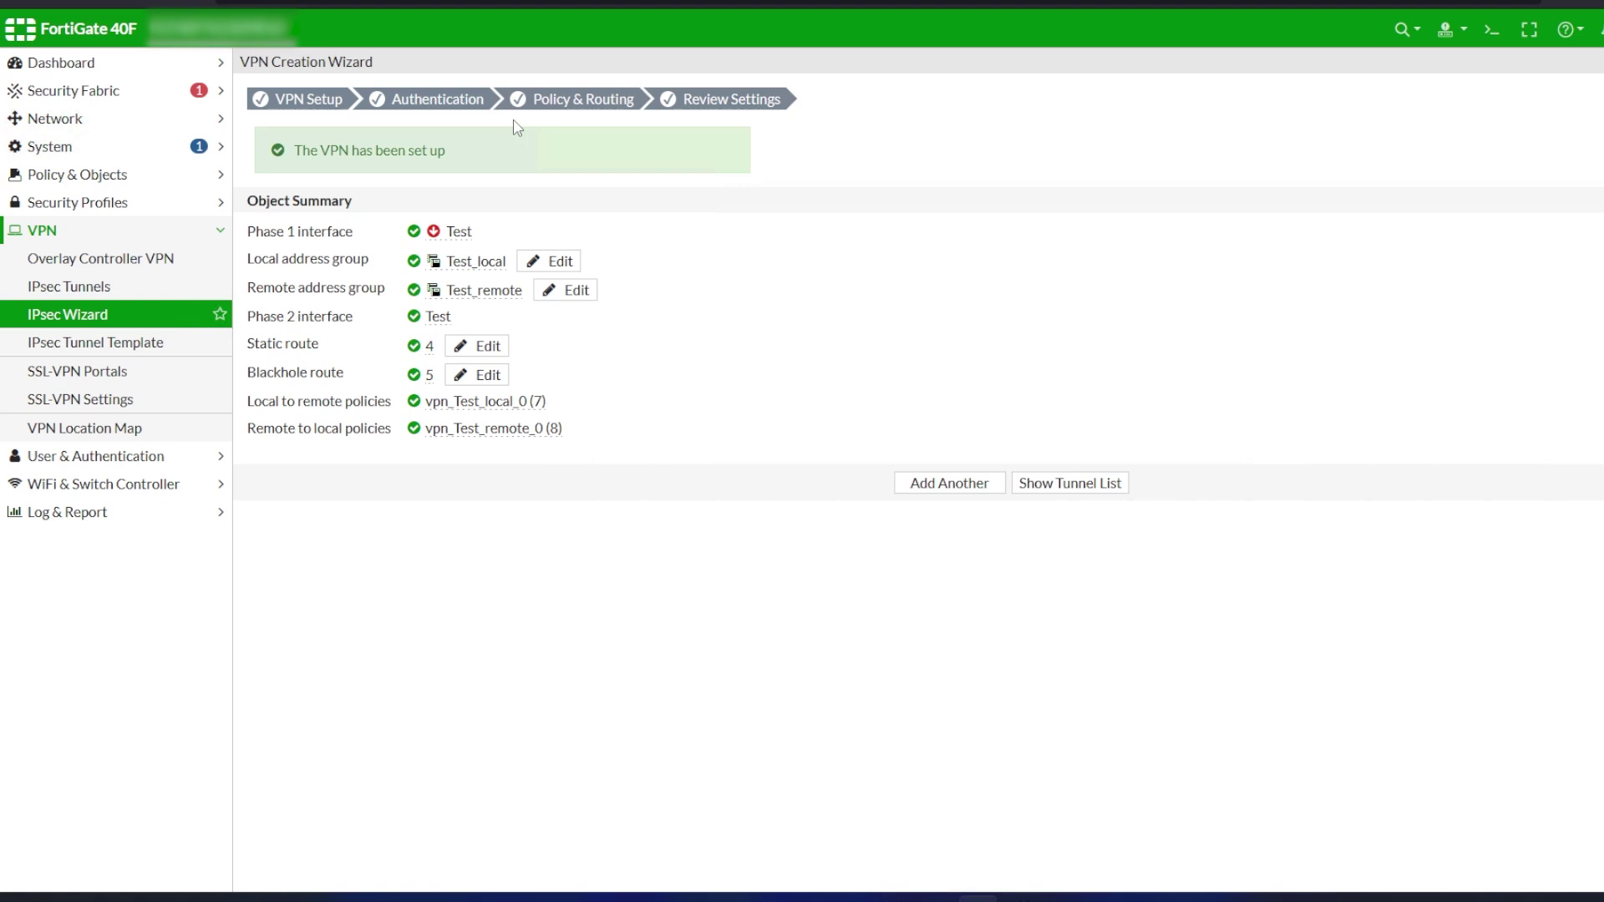
drag(501, 142, 258, 184)
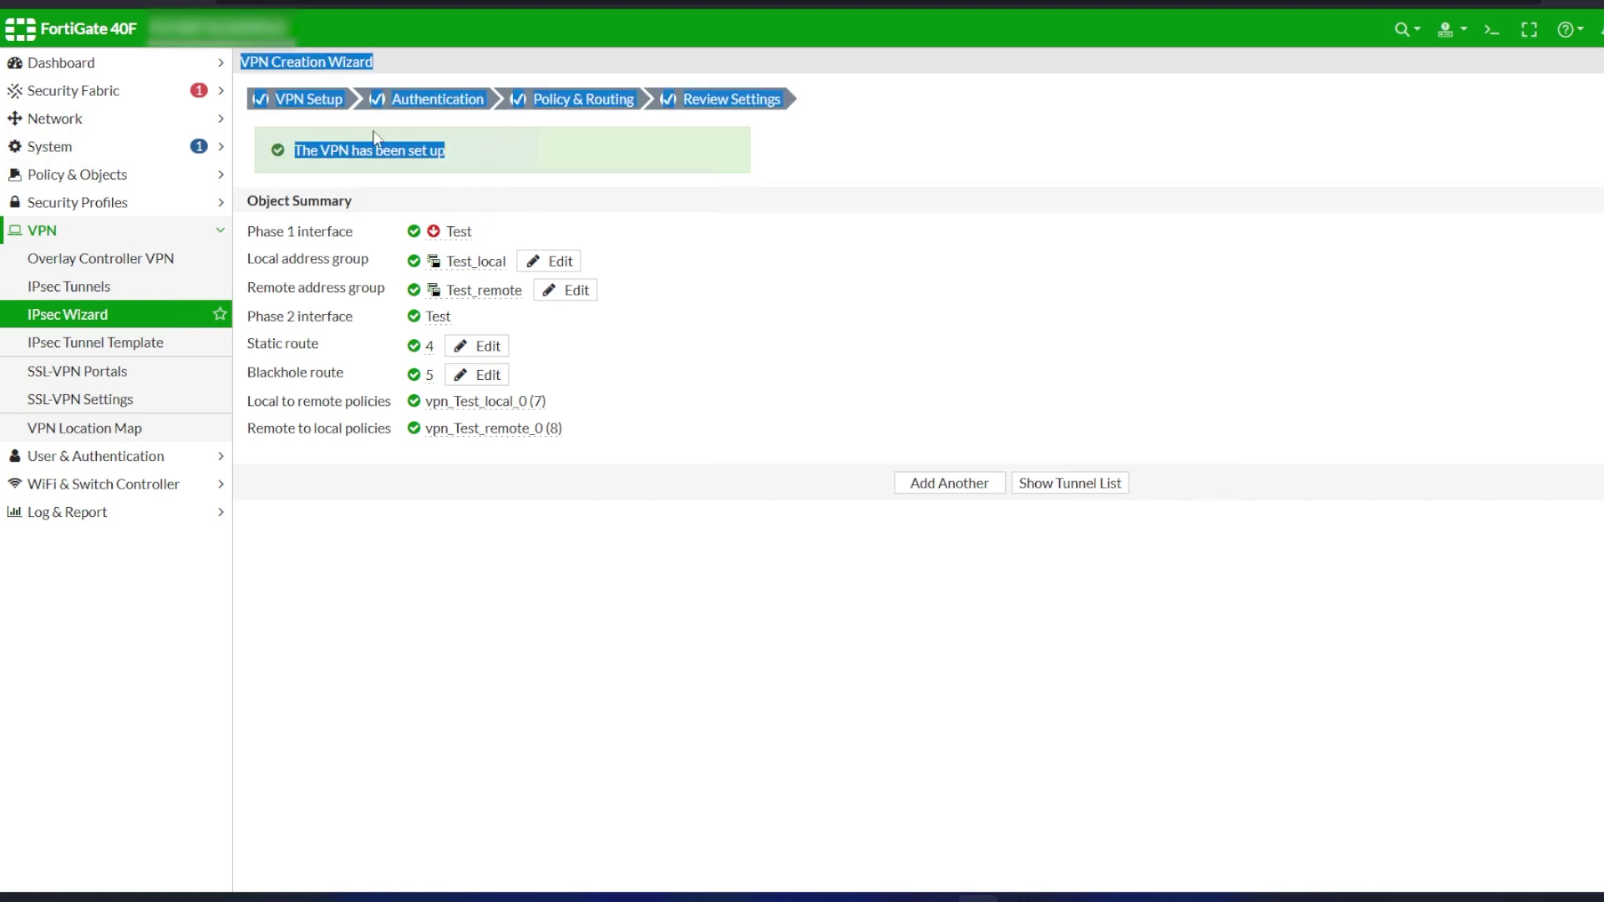
click(143, 64)
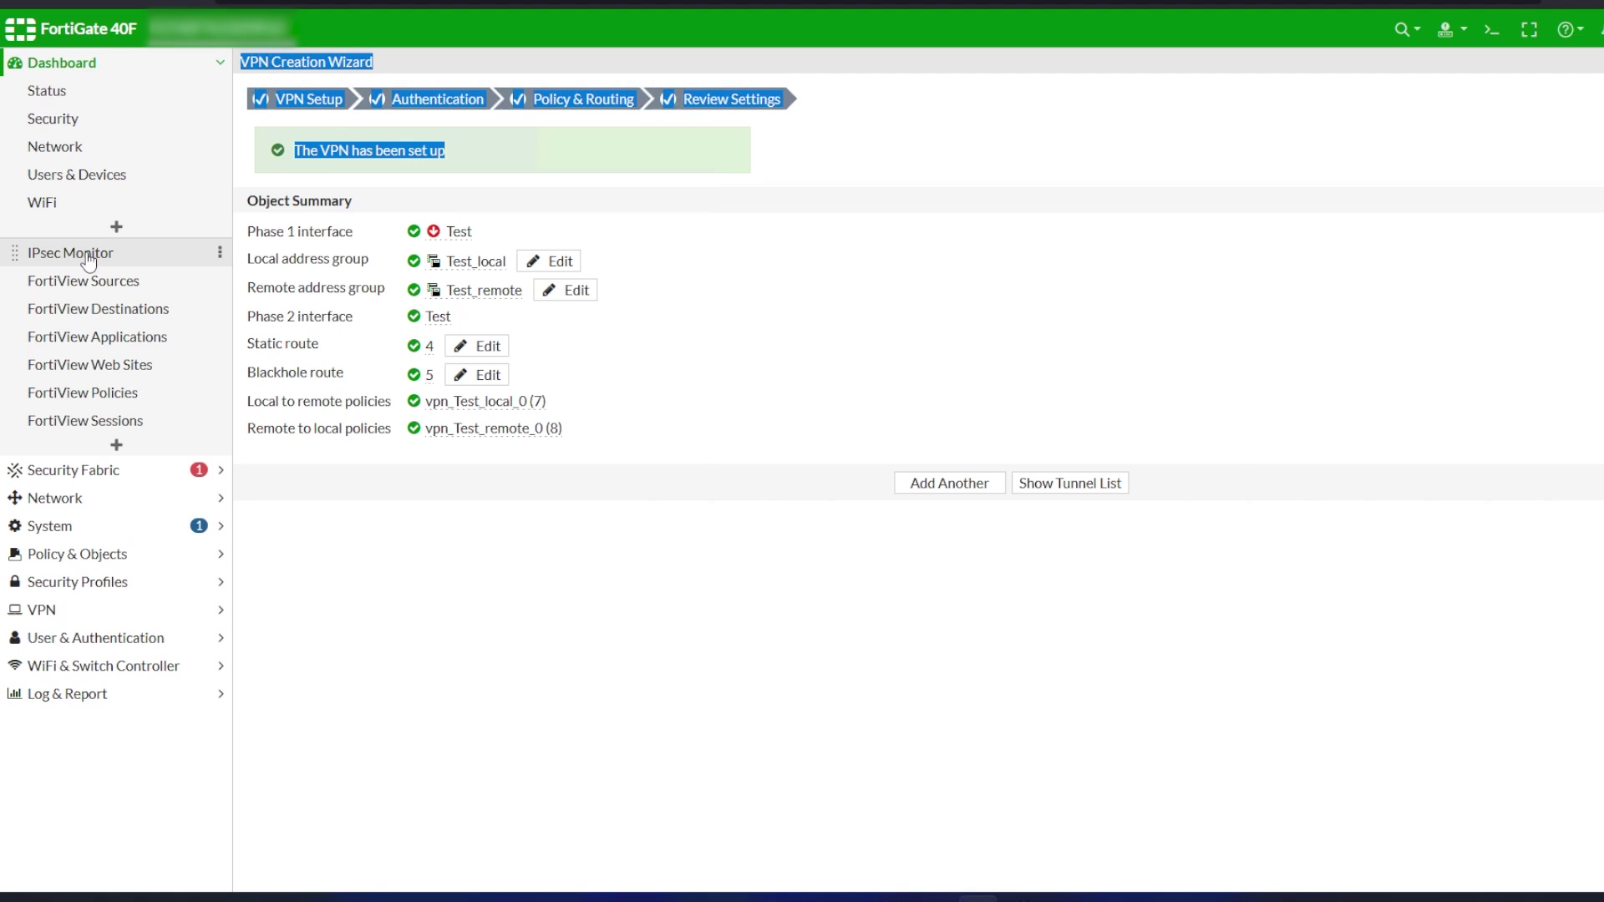
Step: Bring up all phase 2 selectors of the Test tunnel from the IPsec Monitor
click(85, 257)
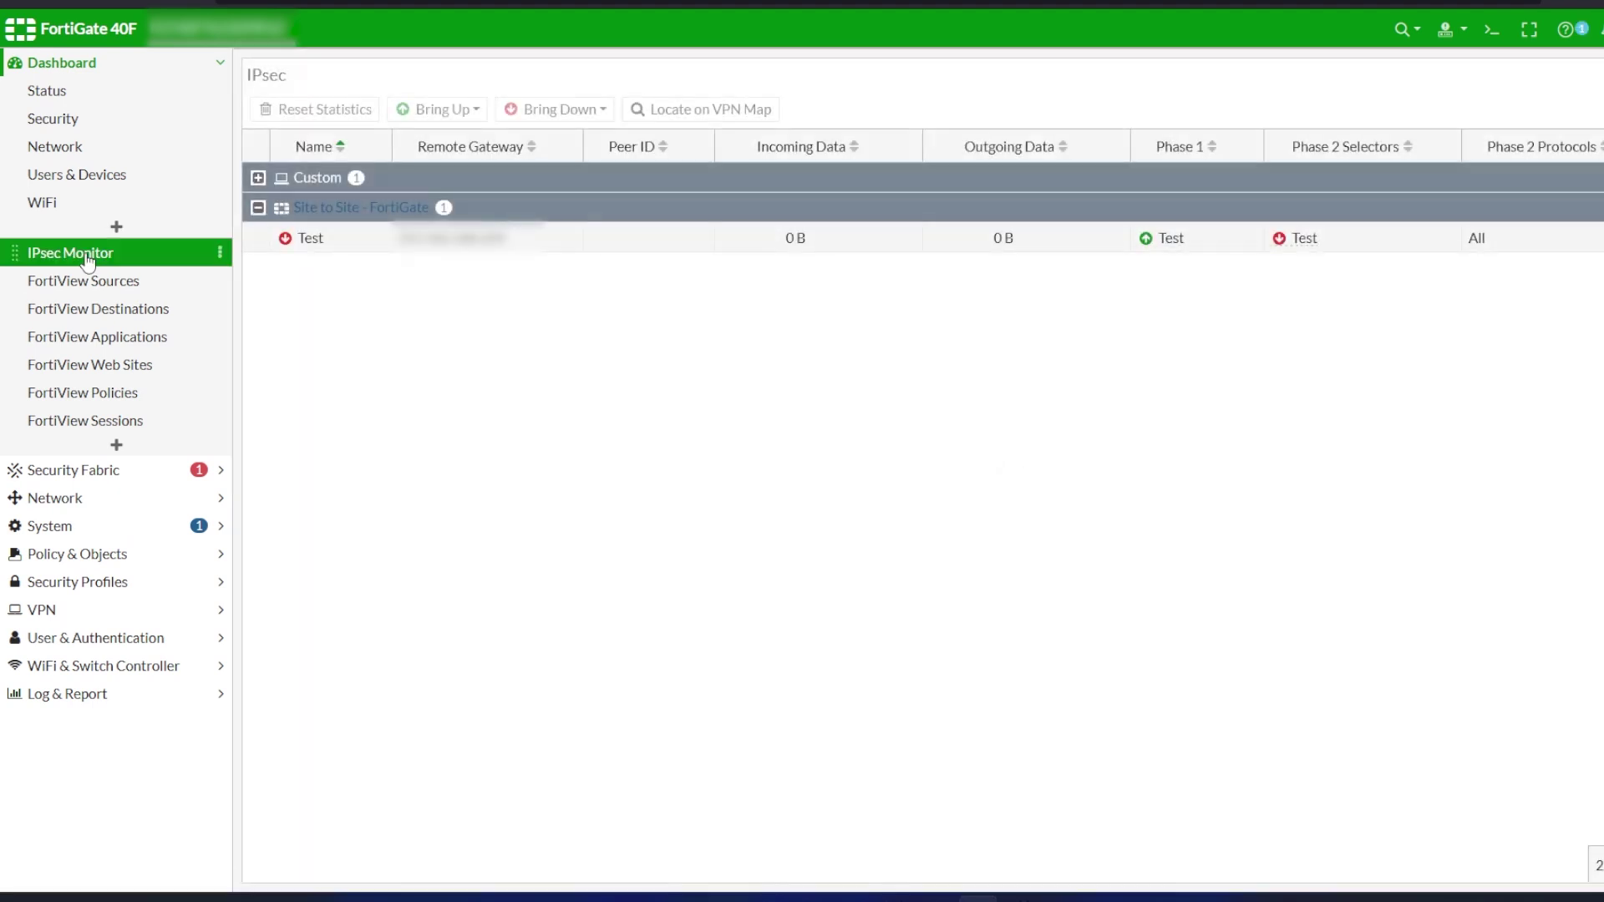
right_click(690, 238)
mouse_move(773, 282)
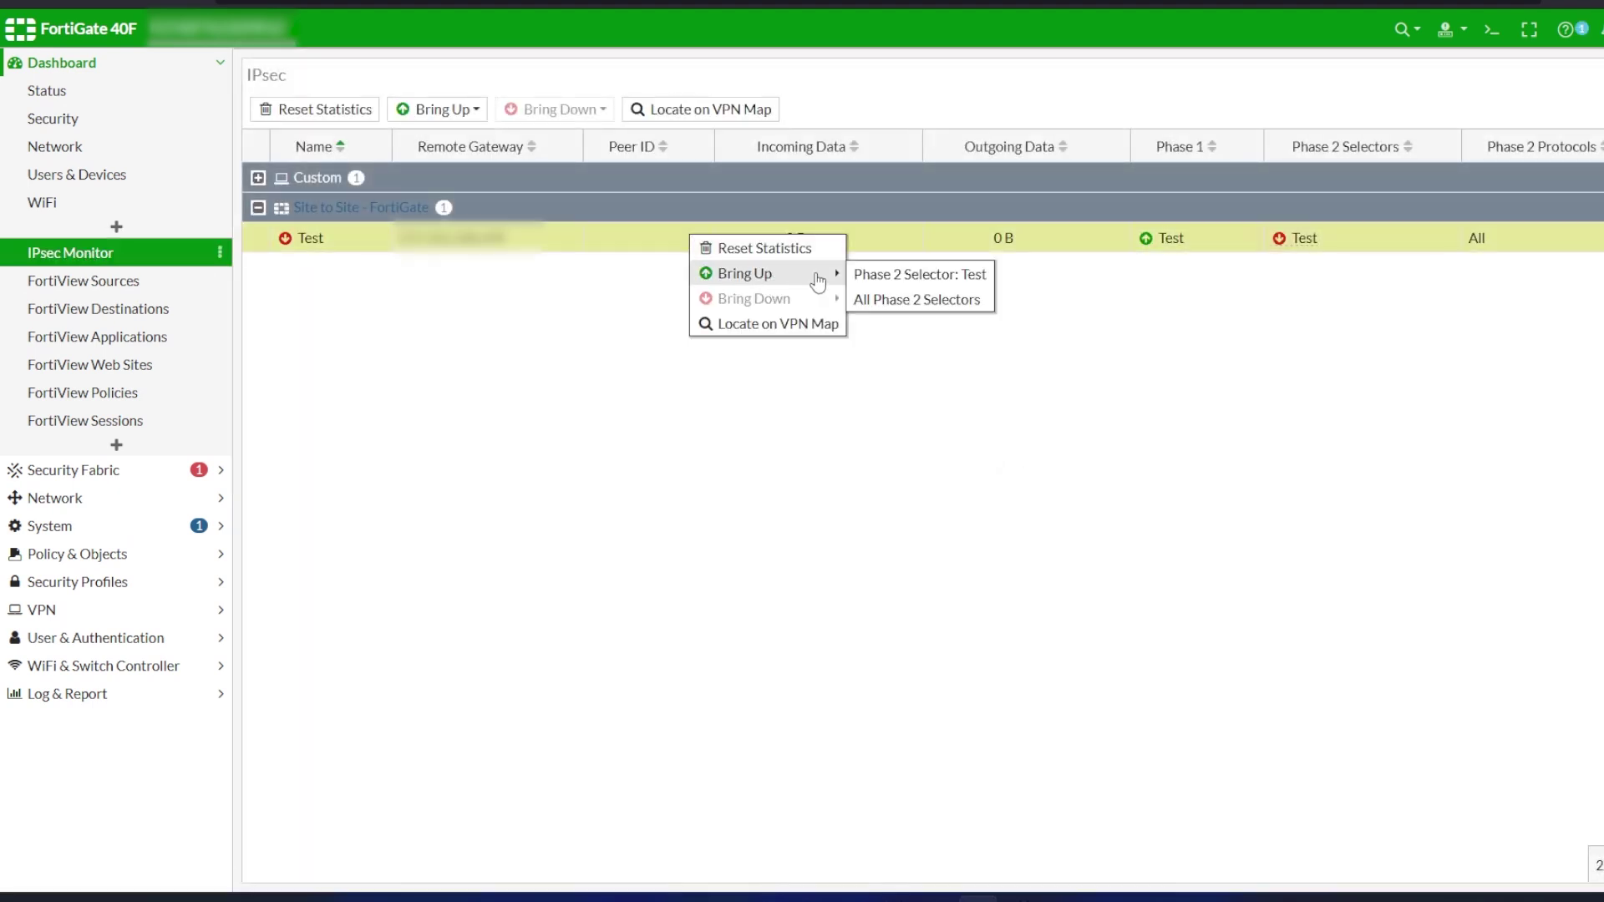
click(971, 306)
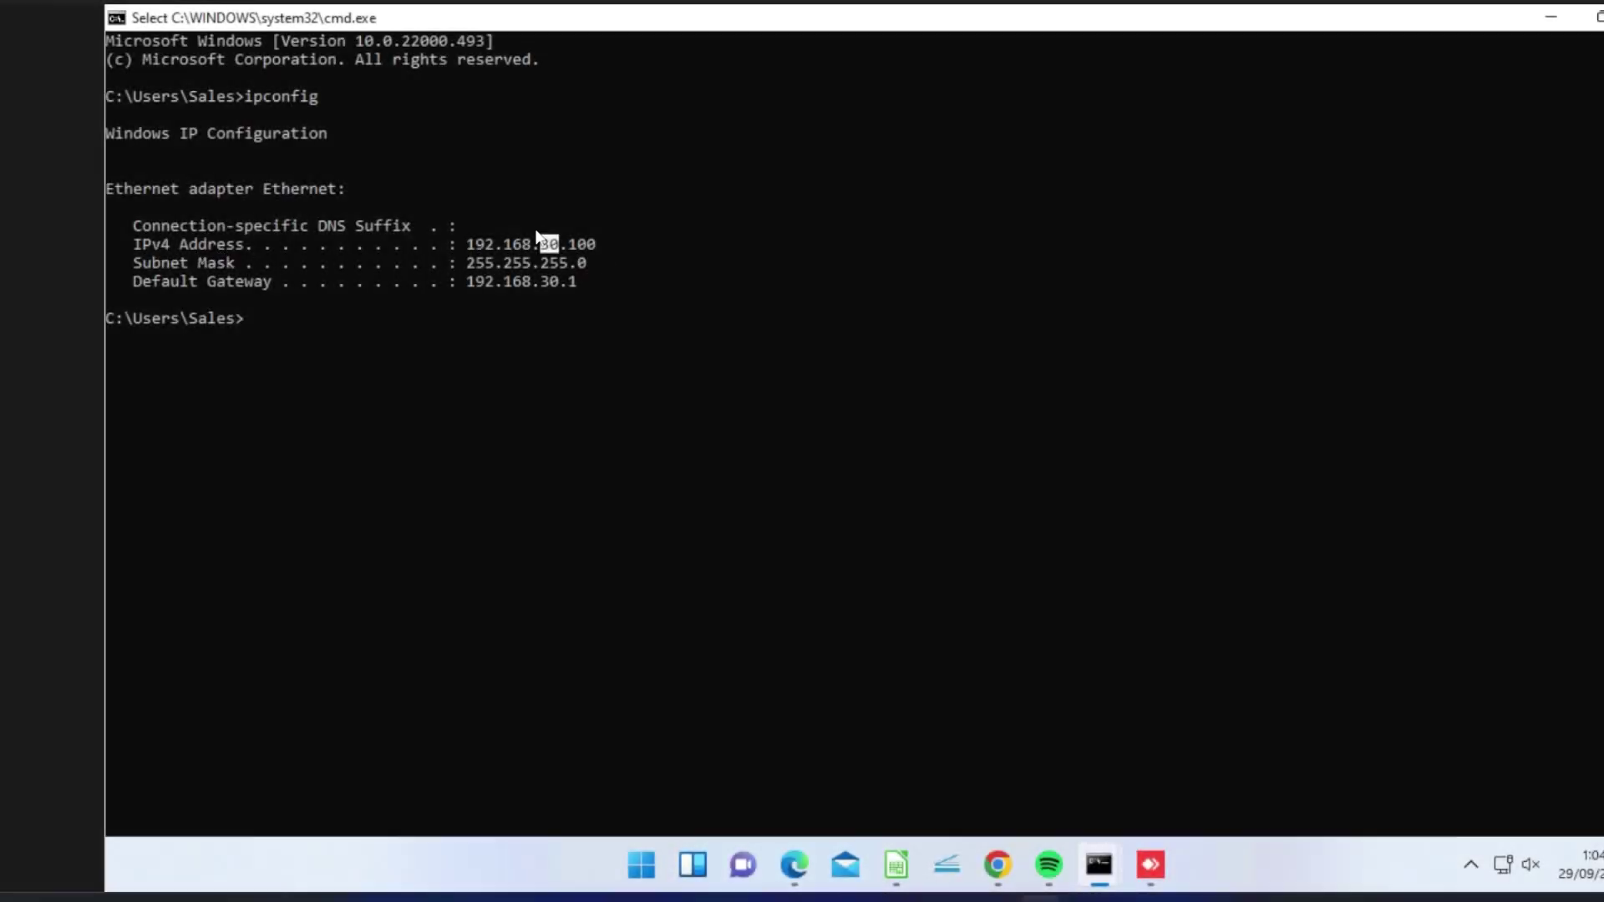
Step: Highlight this PC's 192.168.30.100 address in the ipconfig output, then clear the selection
click(601, 262)
drag(476, 247, 563, 248)
click(250, 322)
Step: Ping 192.168.45.1 across the tunnel, getting 4/4 replies with 0% loss
key(Escape)
text(ping 192.)
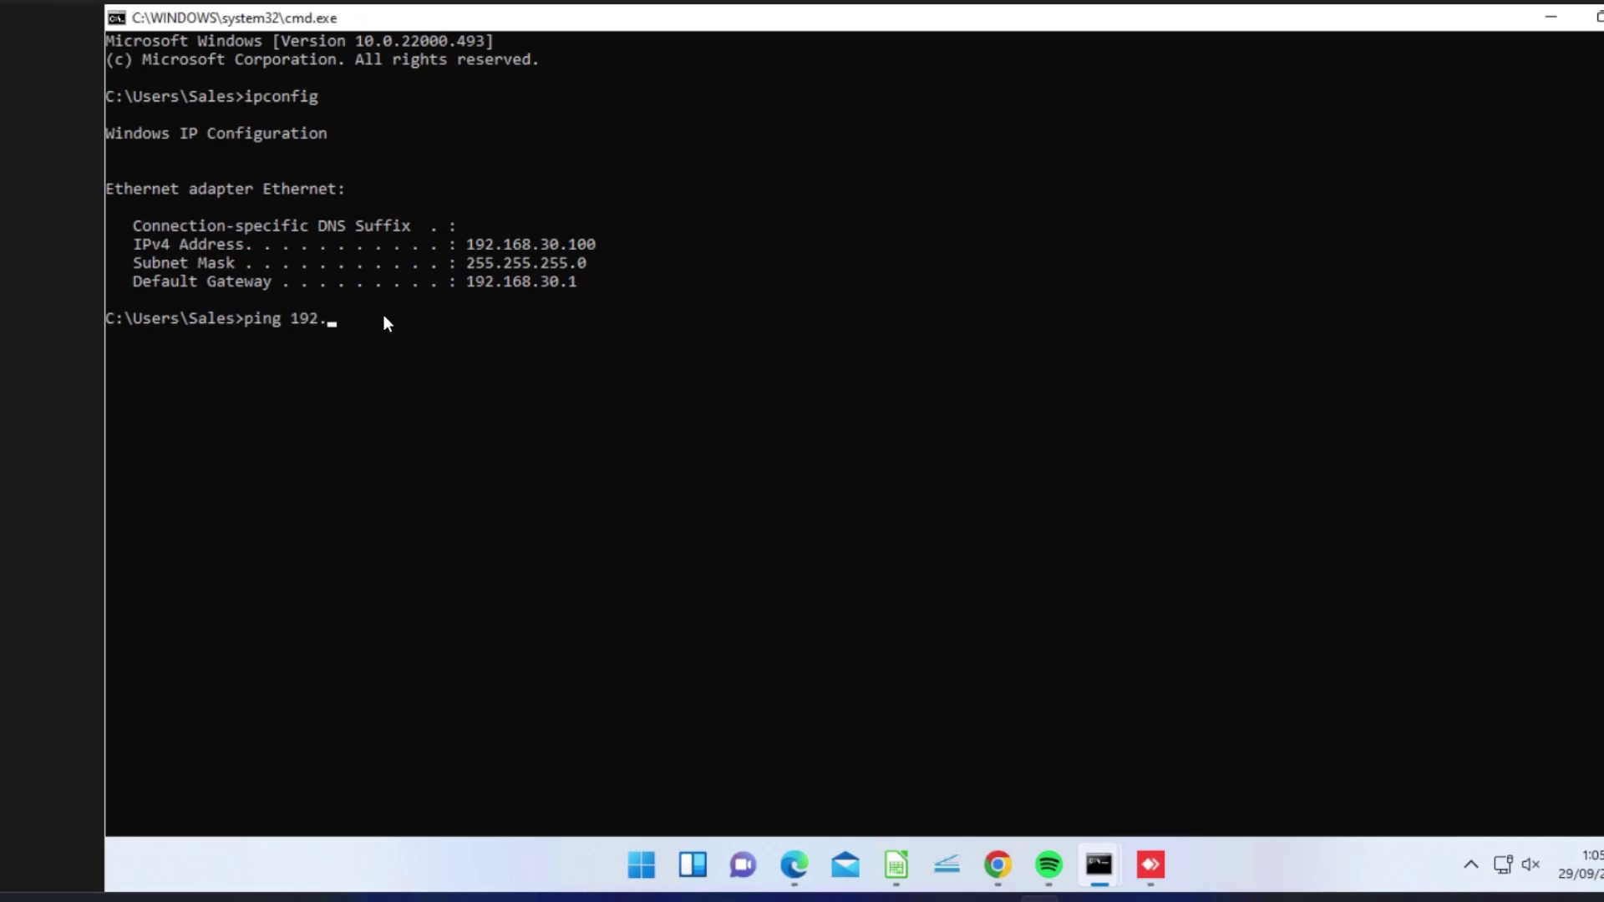
text(168.45.1)
key(Return)
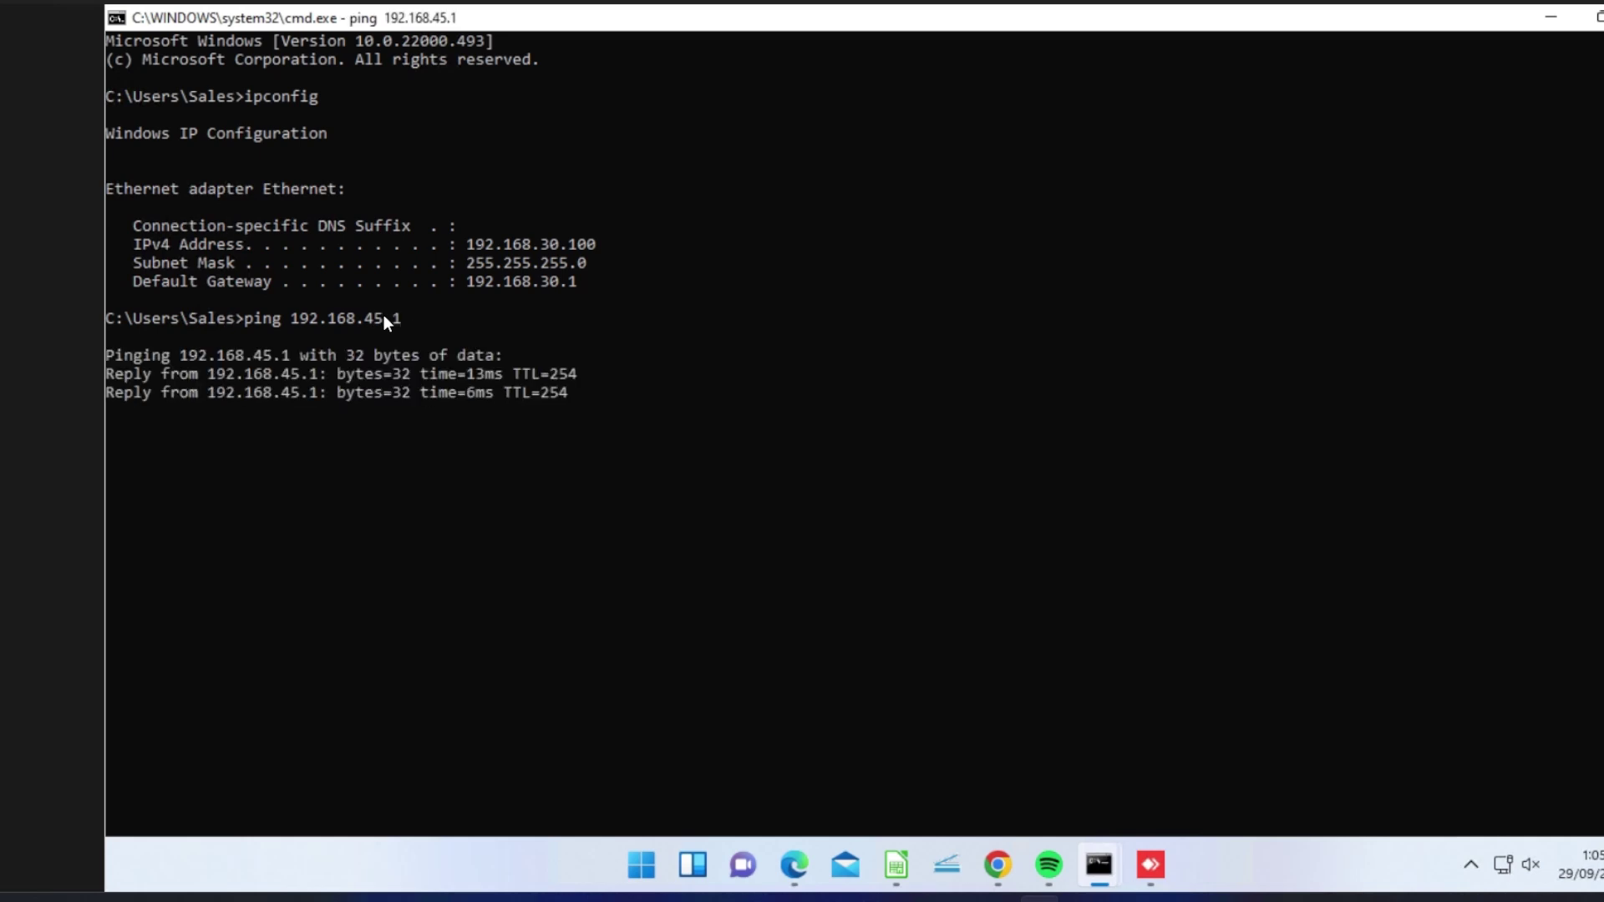
Step: Rerun the ping to 192.168.45.1 with -t so it runs continuously
key(Up)
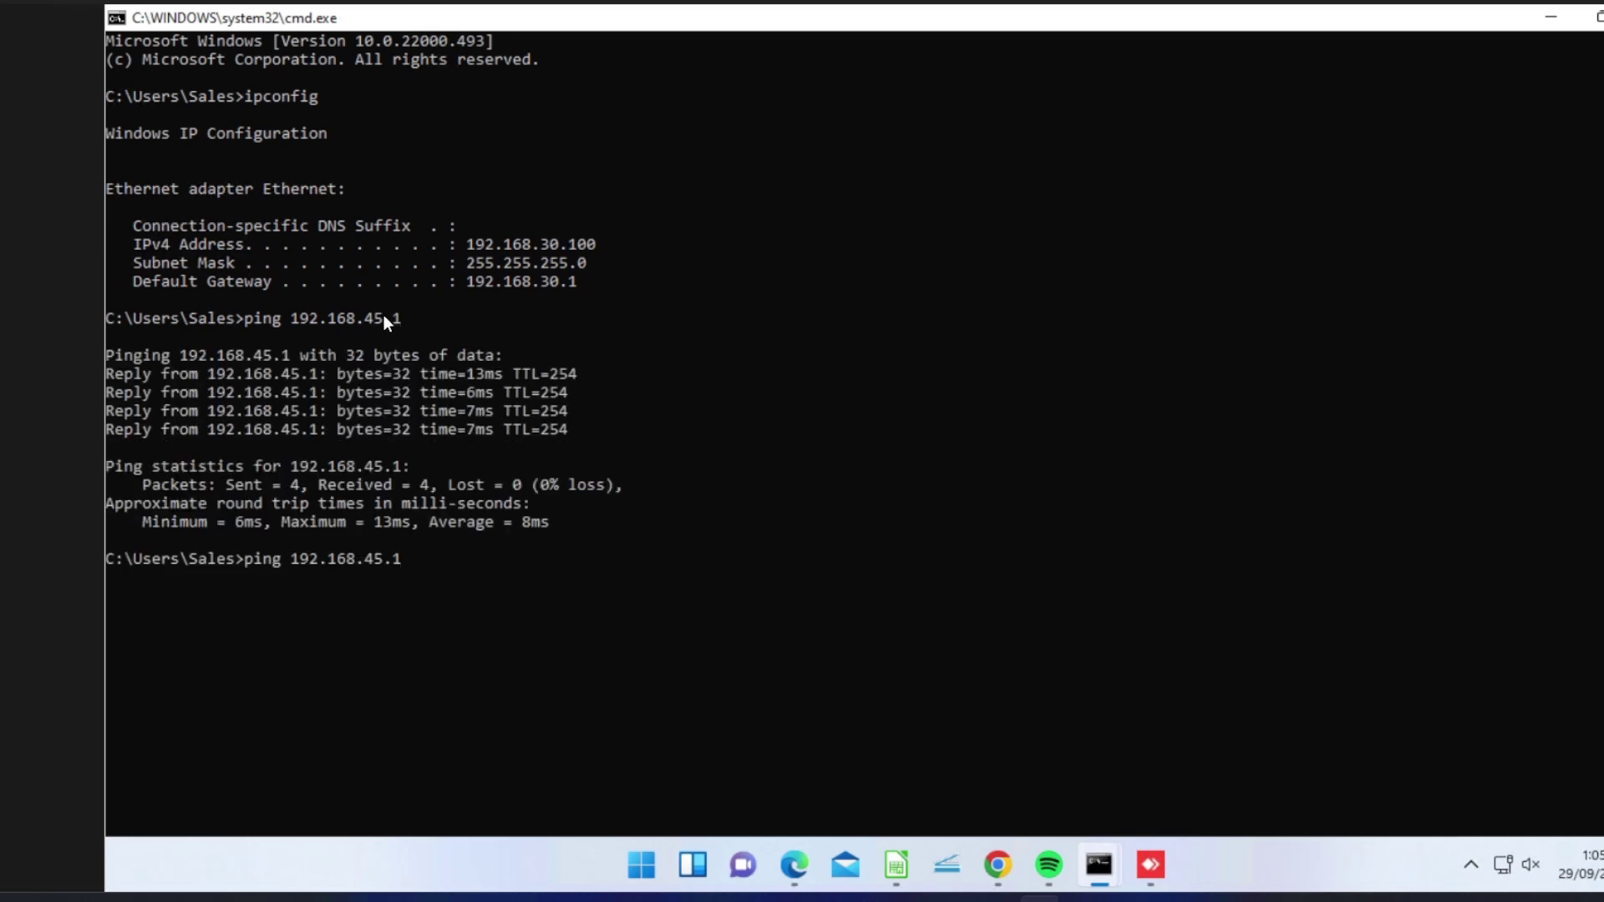
text(-t)
key(Return)
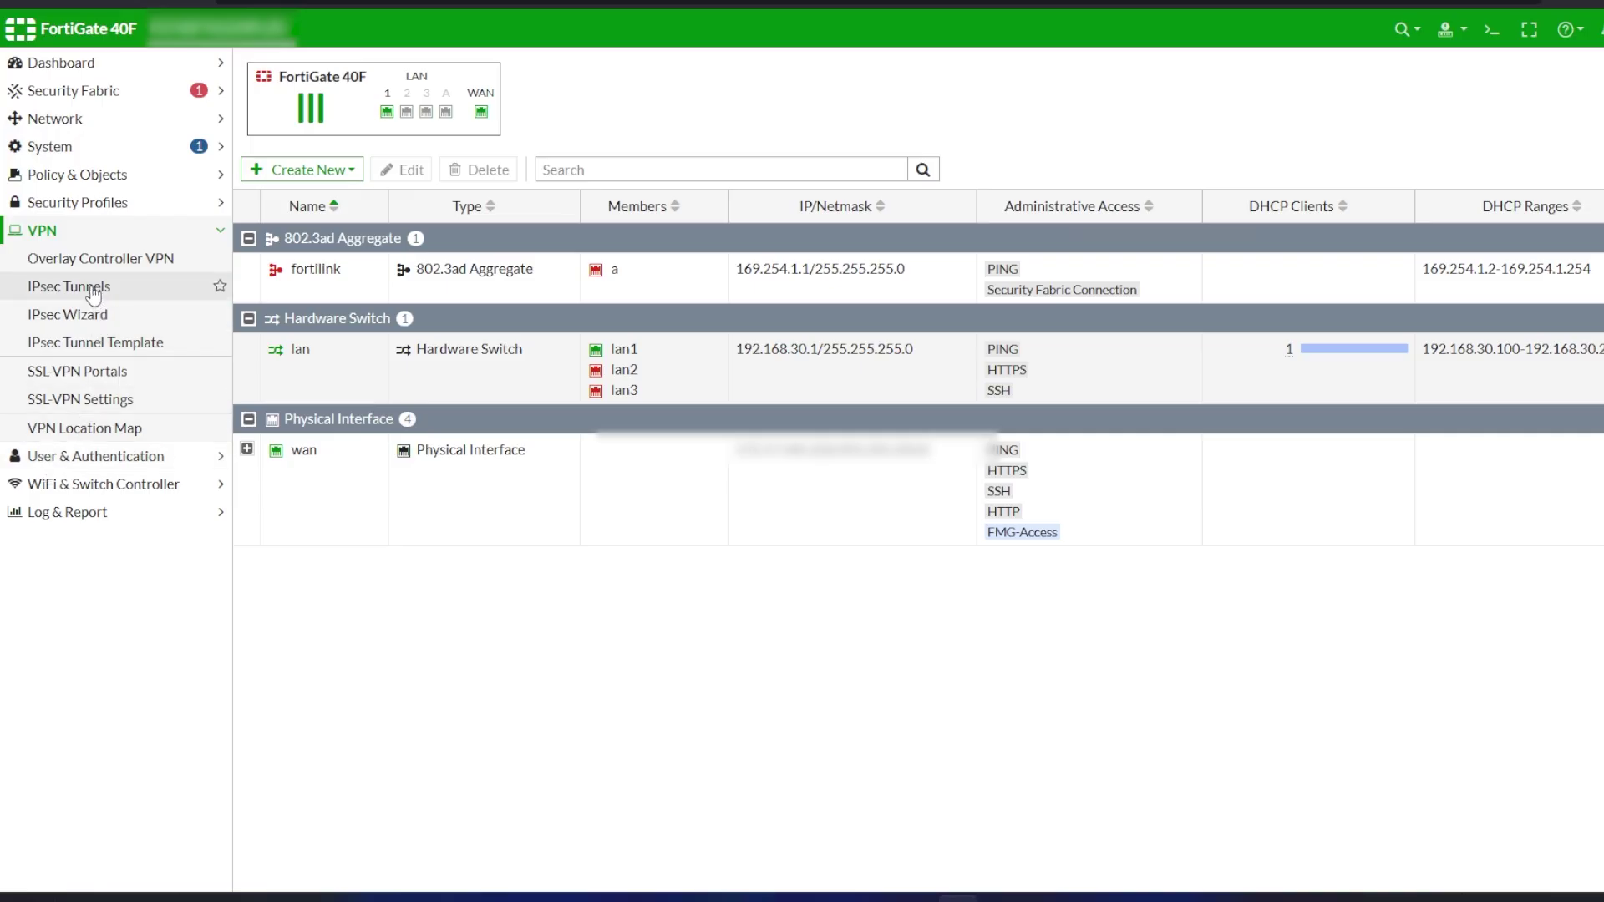
Step: Open VPN > IPsec Tunnels to see the Test tunnel on HSI showing status Up
click(93, 291)
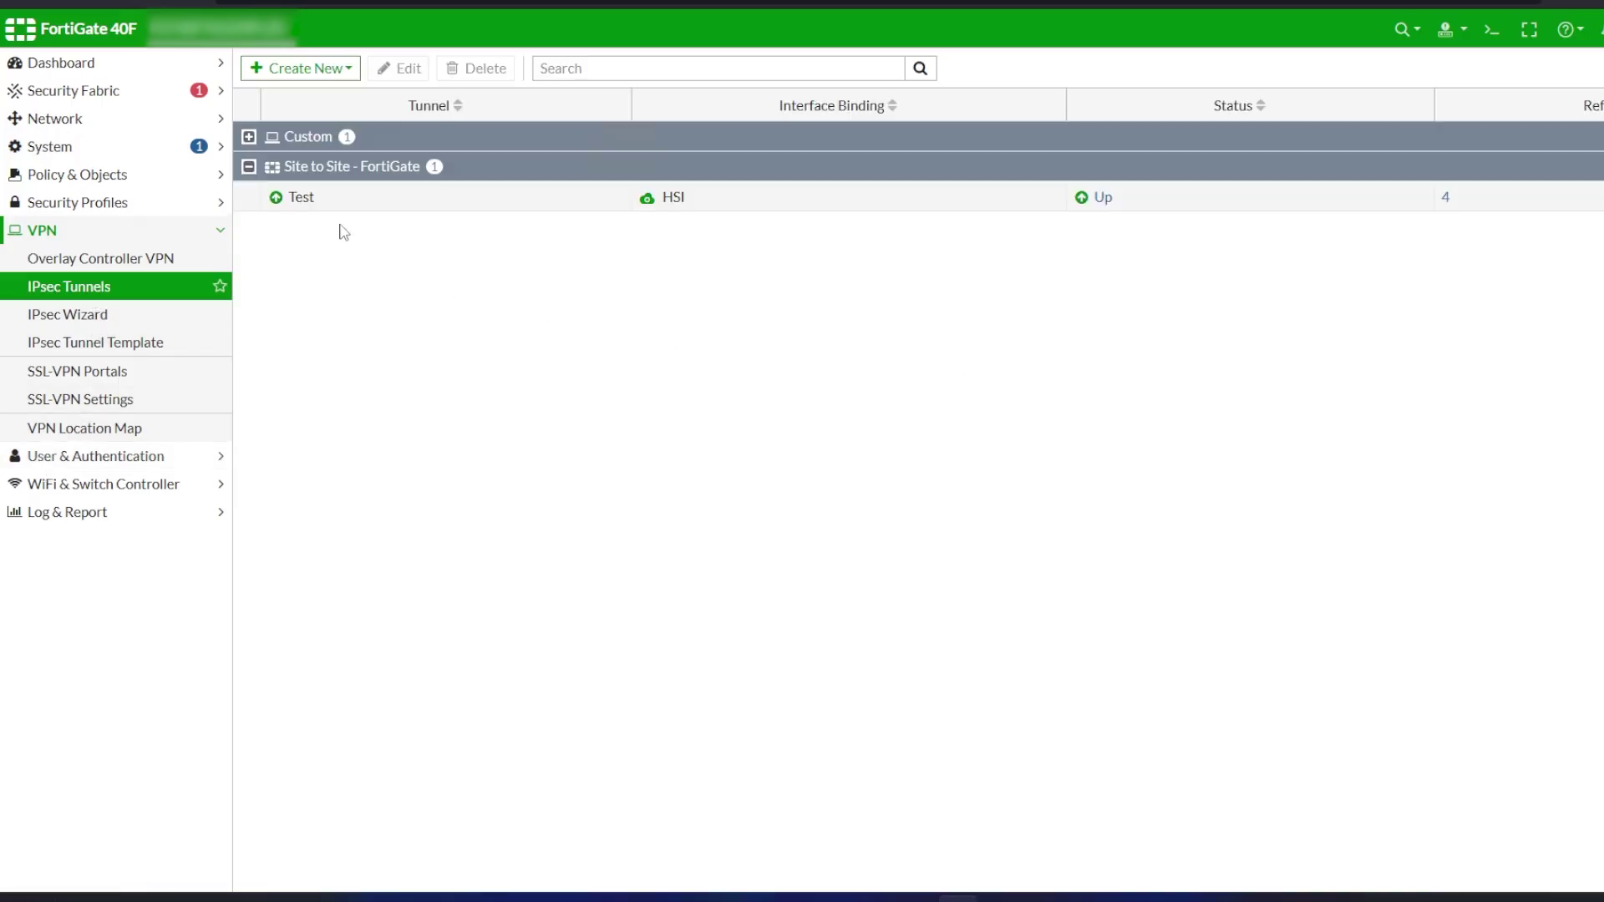